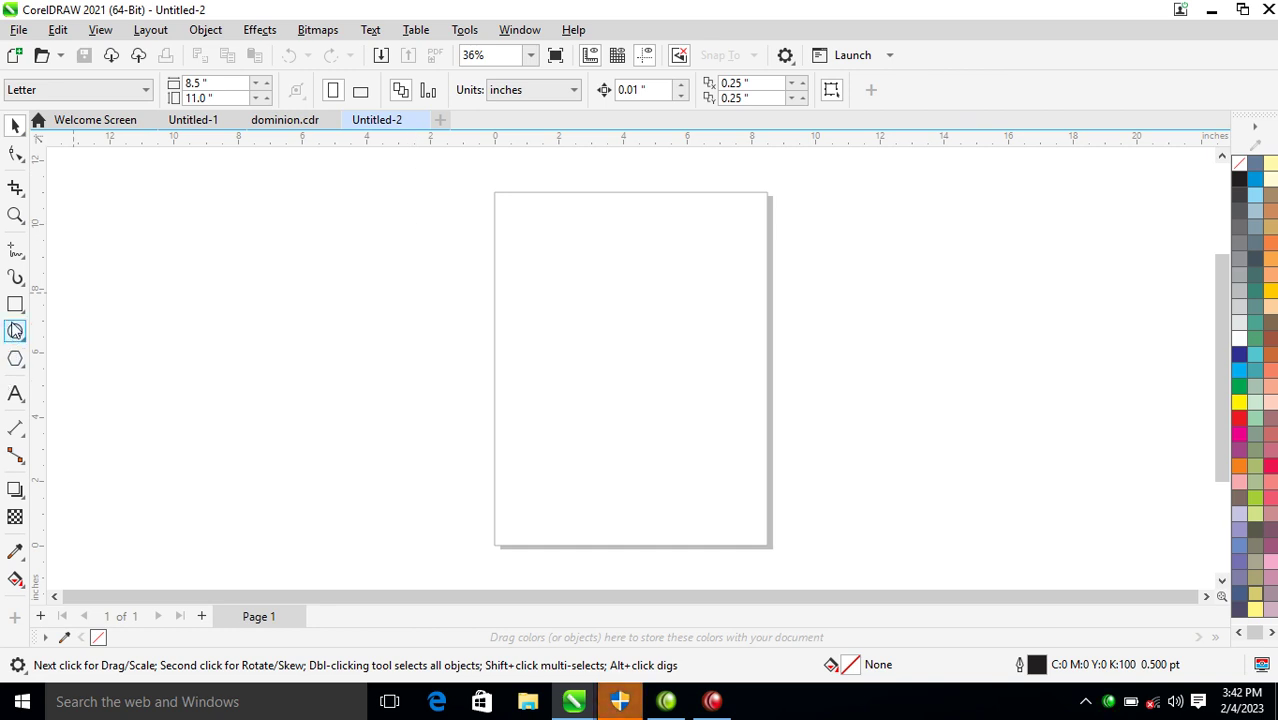
Set the page size to A5 (148 × 210 mm), measured in millimetres.
click(142, 90)
click(17, 131)
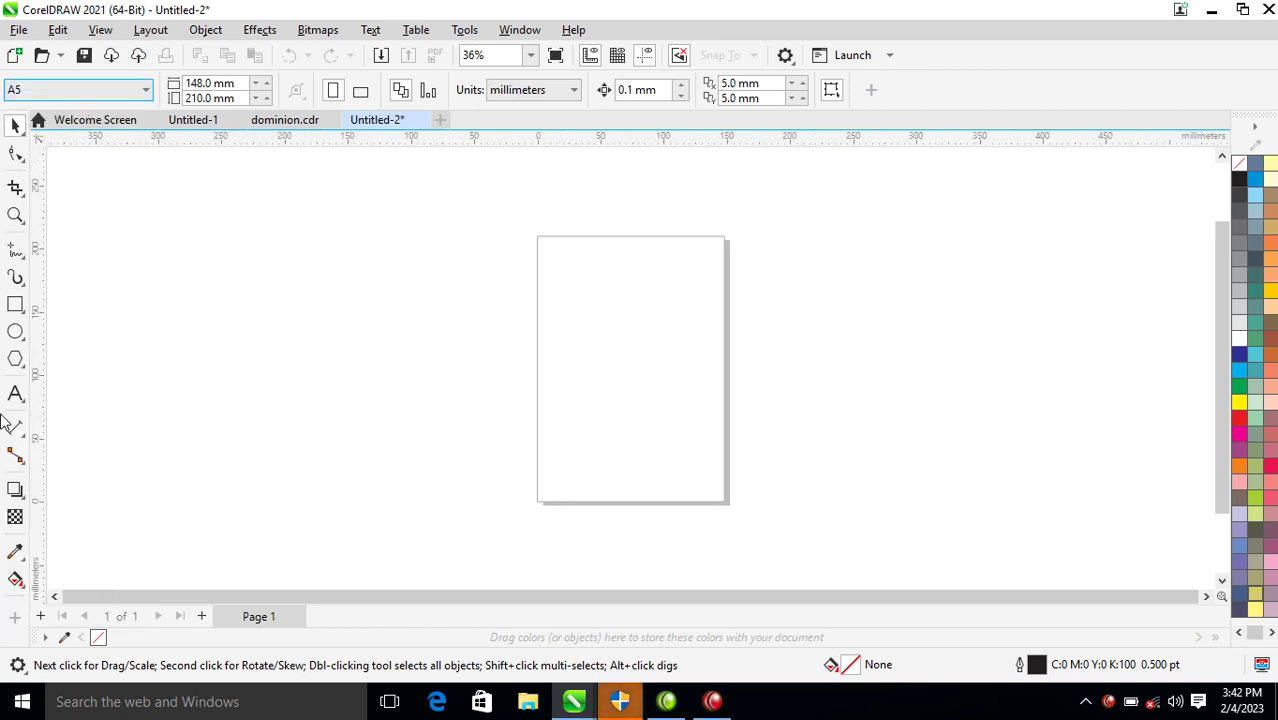
Draw a 146 × 208 mm rectangle covering the A5 page and zoom in on it.
click(15, 306)
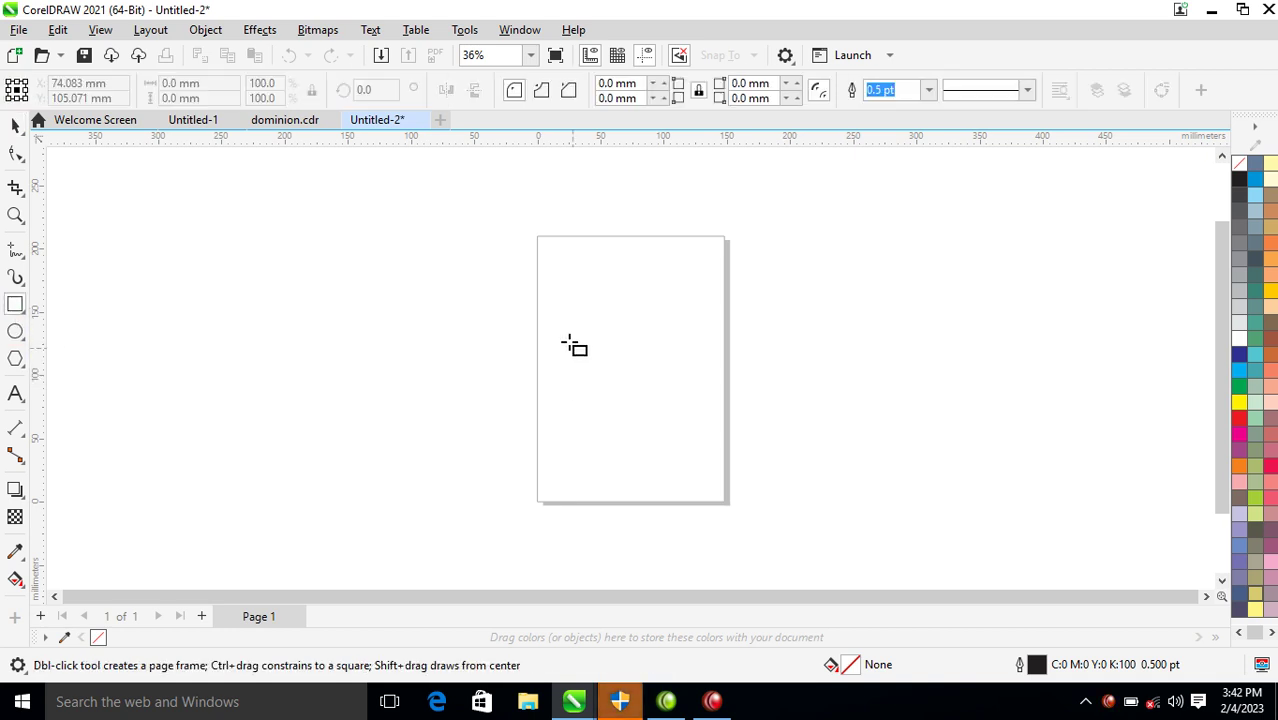
drag(539, 238, 725, 500)
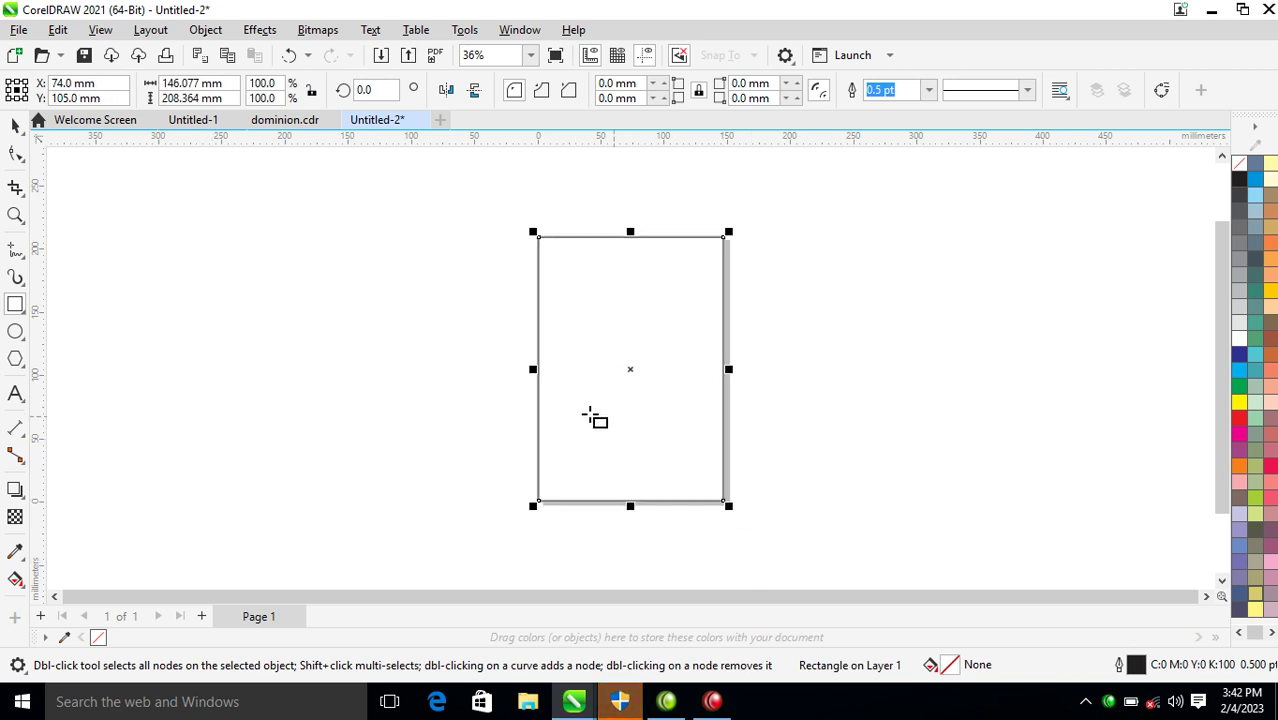
key(z)
drag(588, 234, 1113, 466)
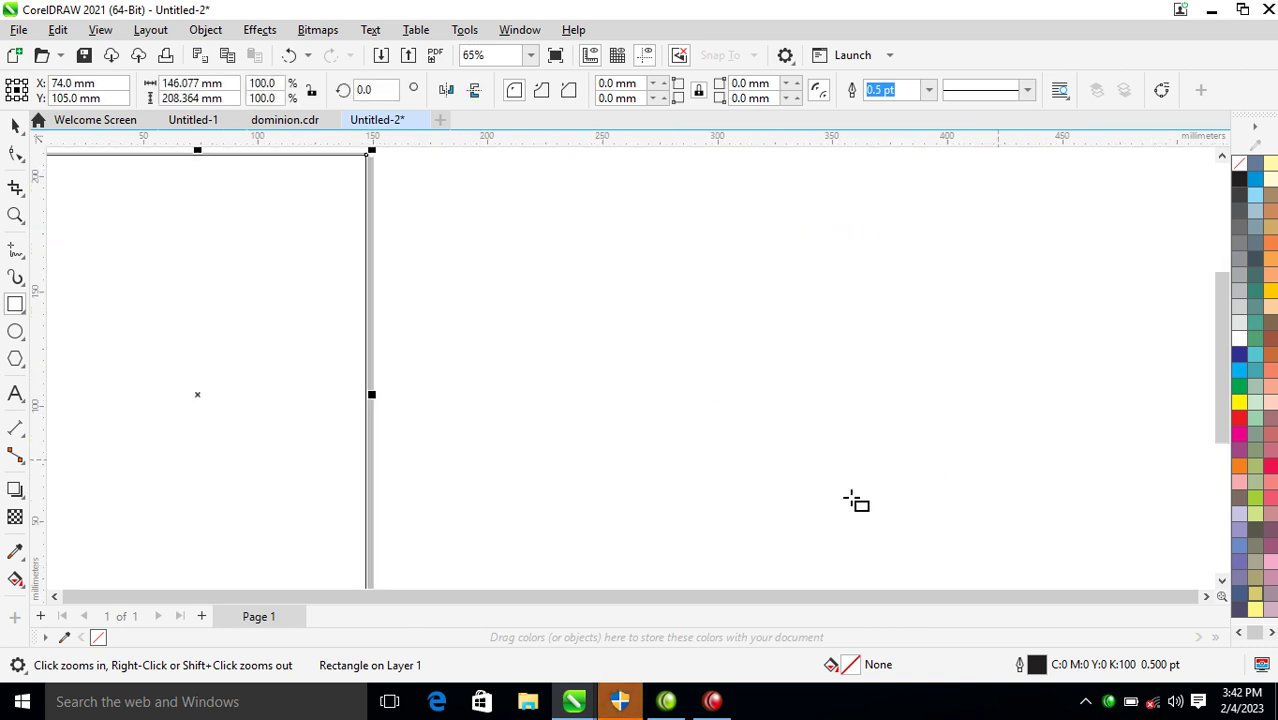
key(F8)
Type a text block reading 'BE MY Guest @ Royal City Venture' followed by the venue's street address.
click(548, 318)
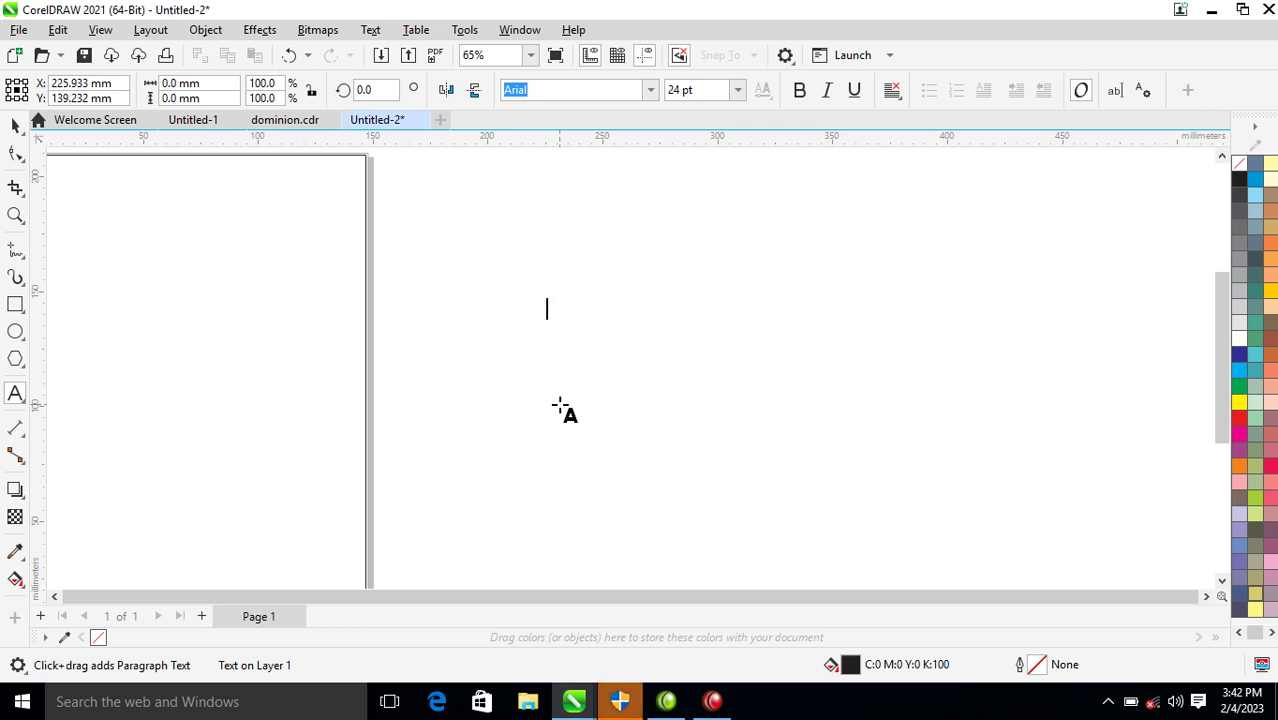
text(BE MY )
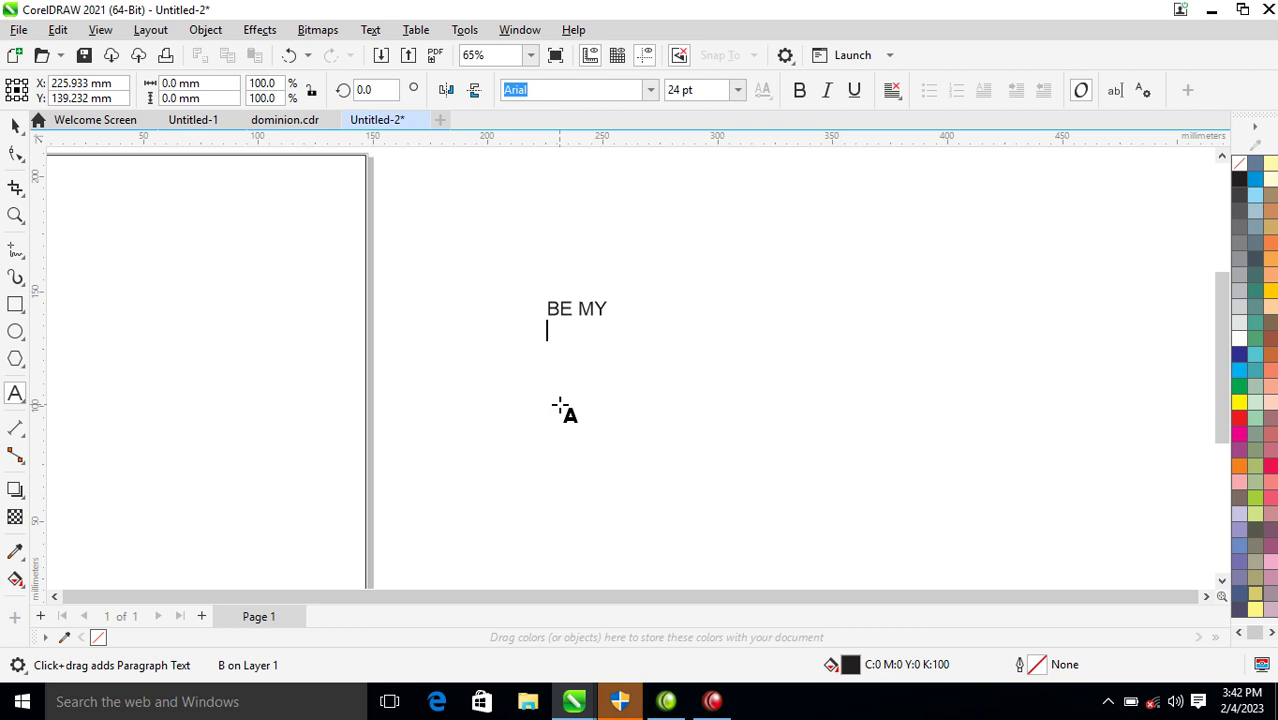
text(g)
key(BackSpace)
text(Guest  )
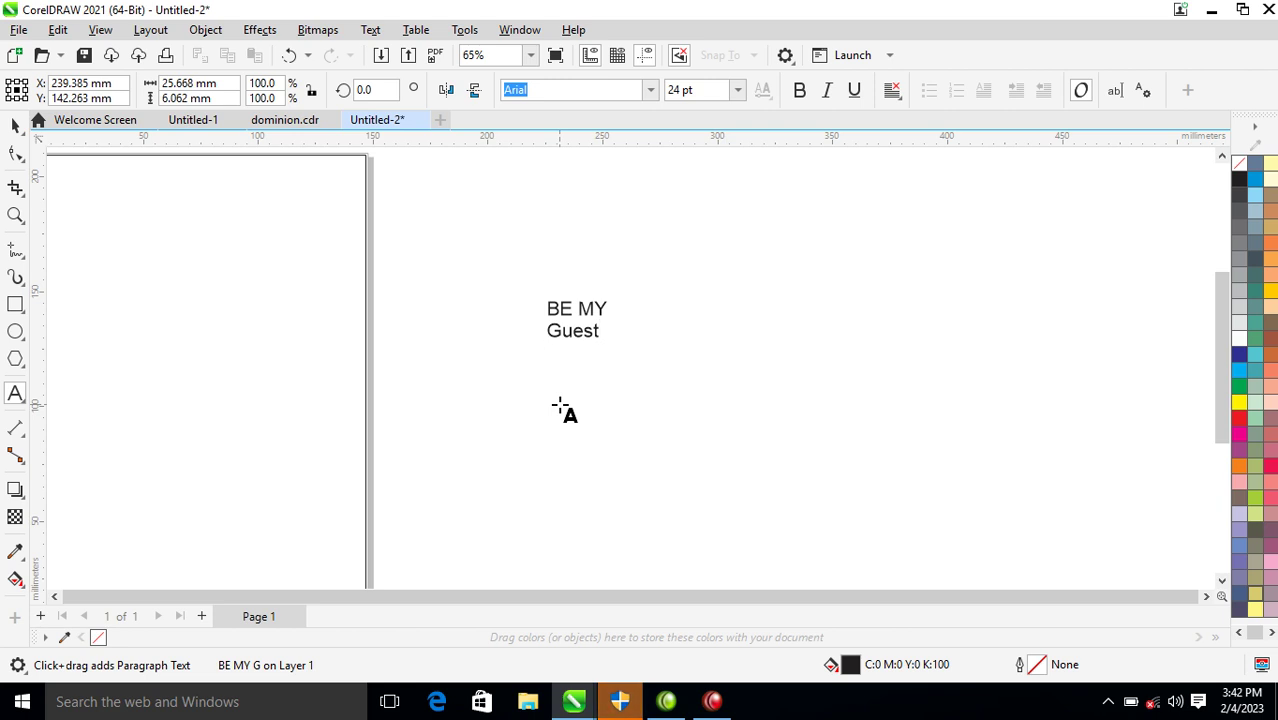
text(@ )
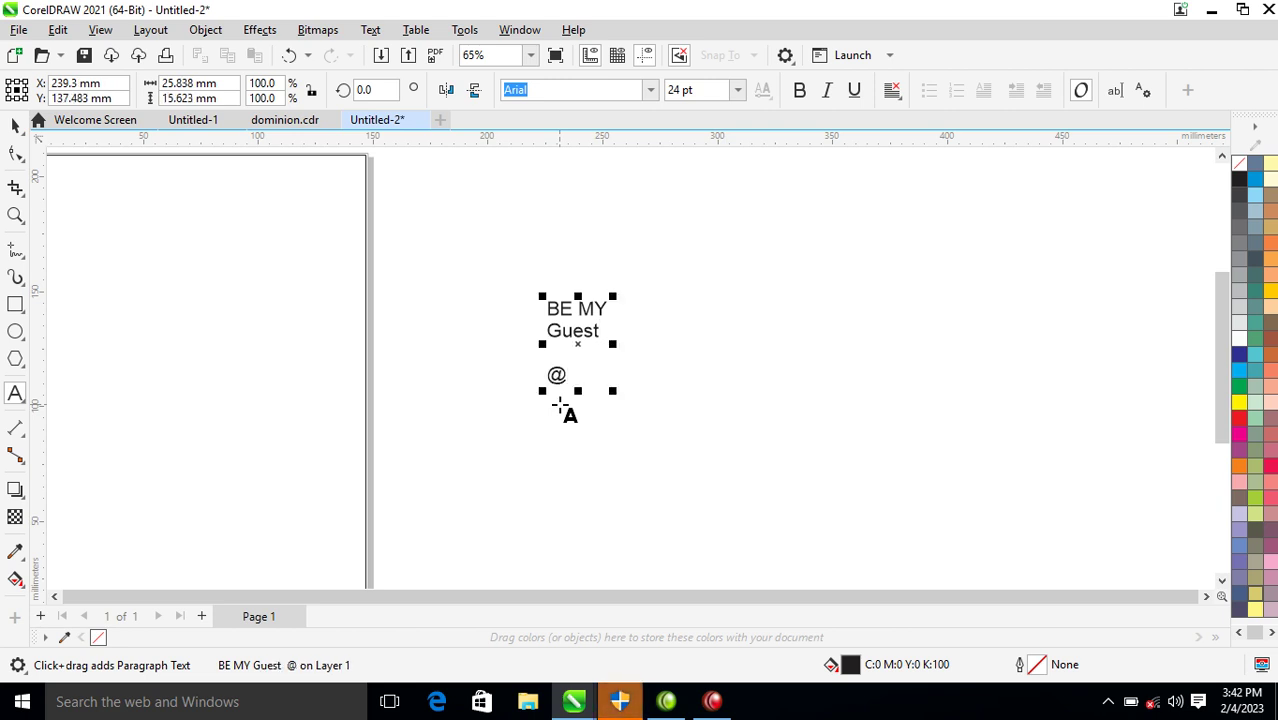
text(Royal)
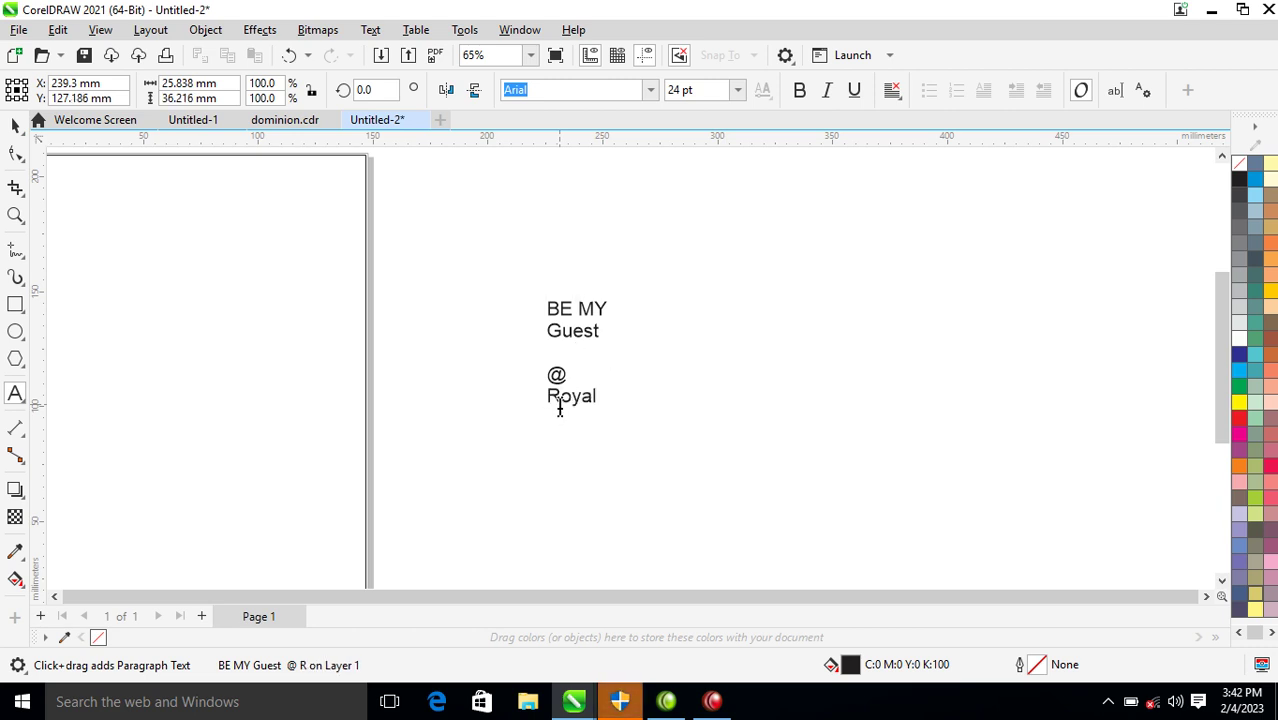
text( City Venture)
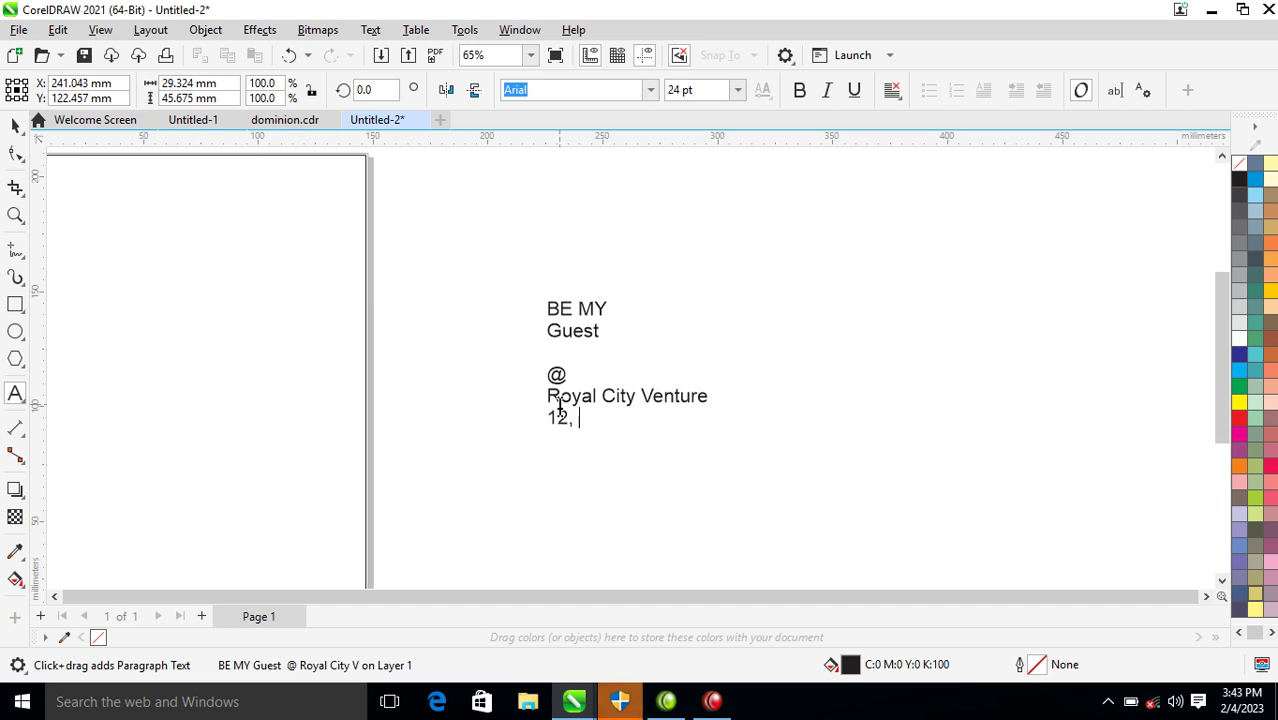
text(Loalac)
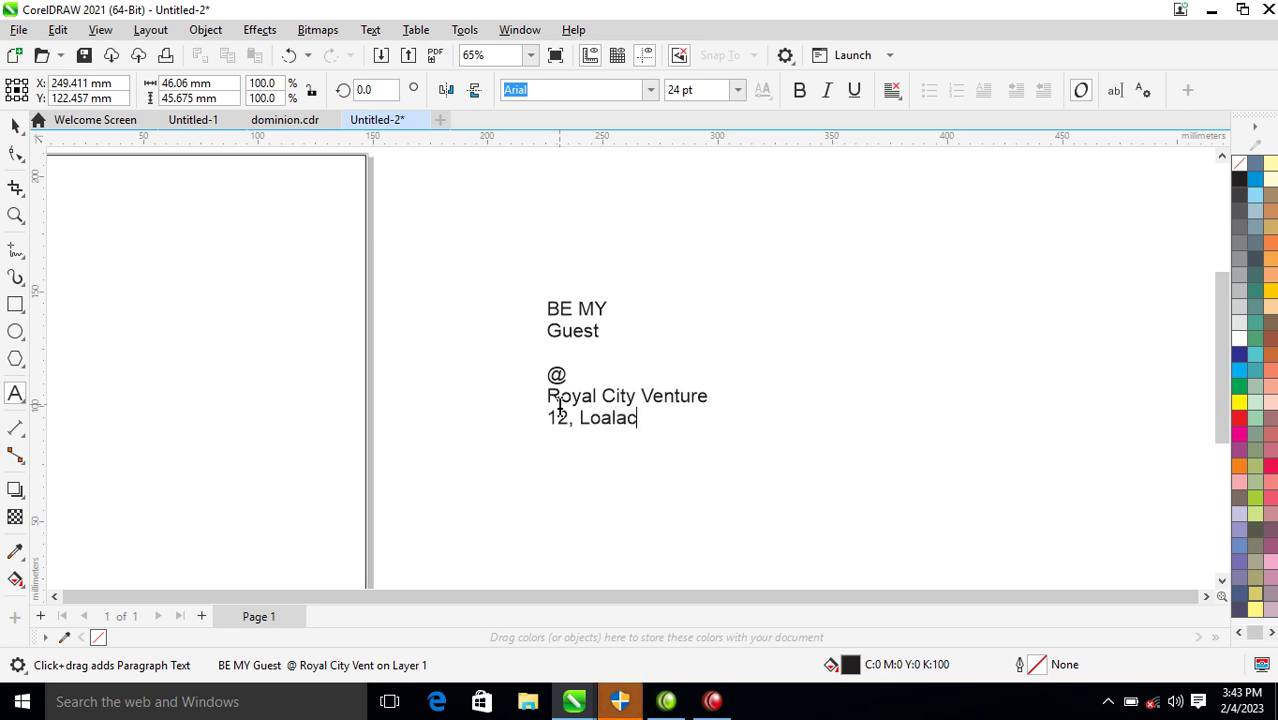
text( Road,)
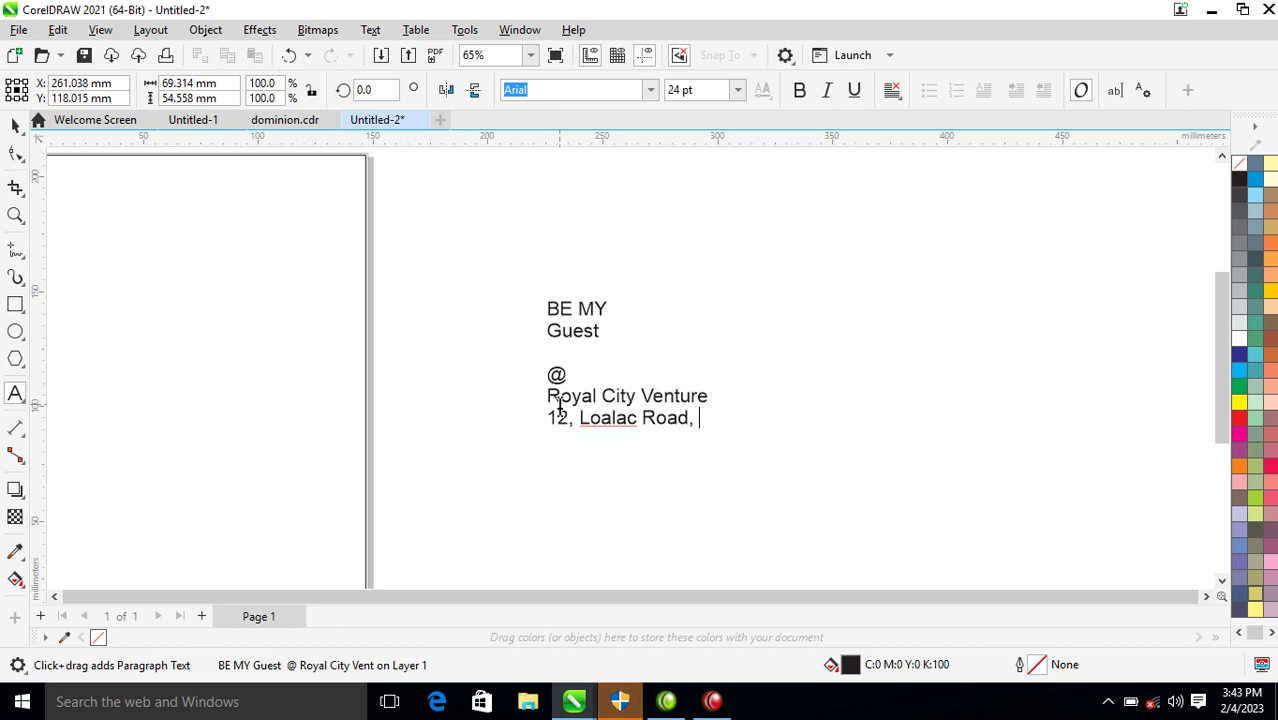
text(Lekki Lagos)
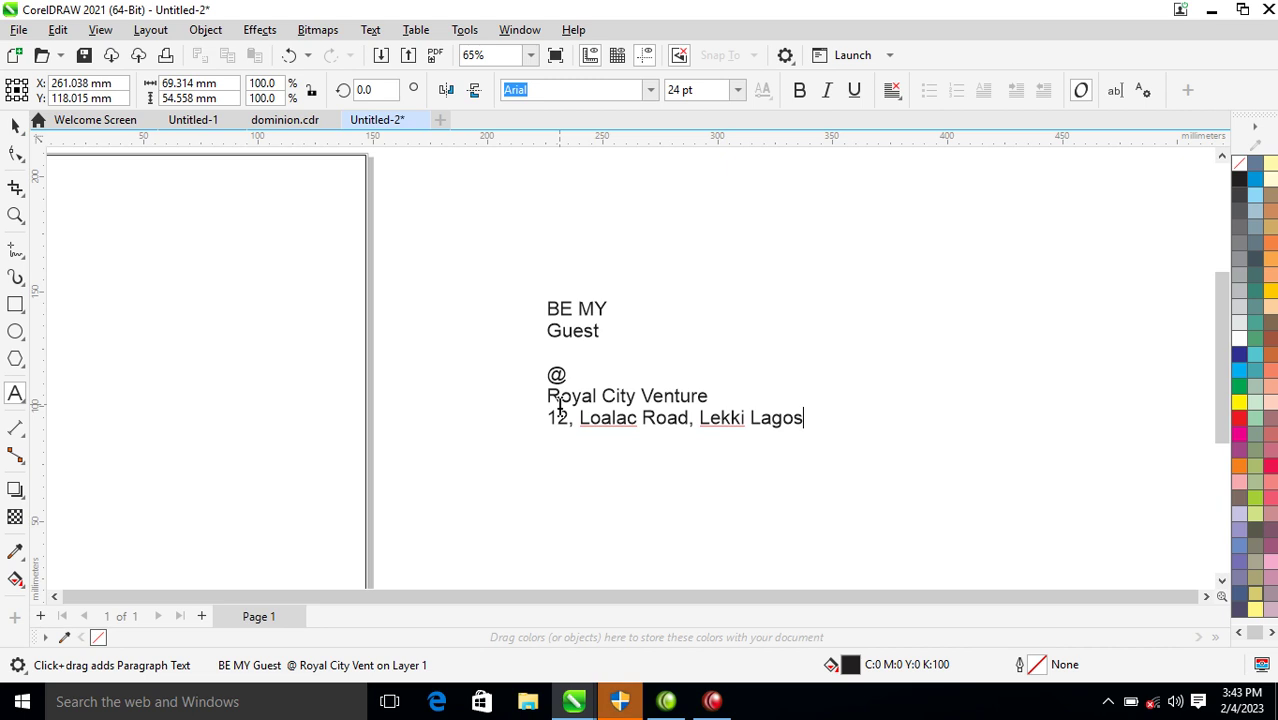
key(ctrl+space)
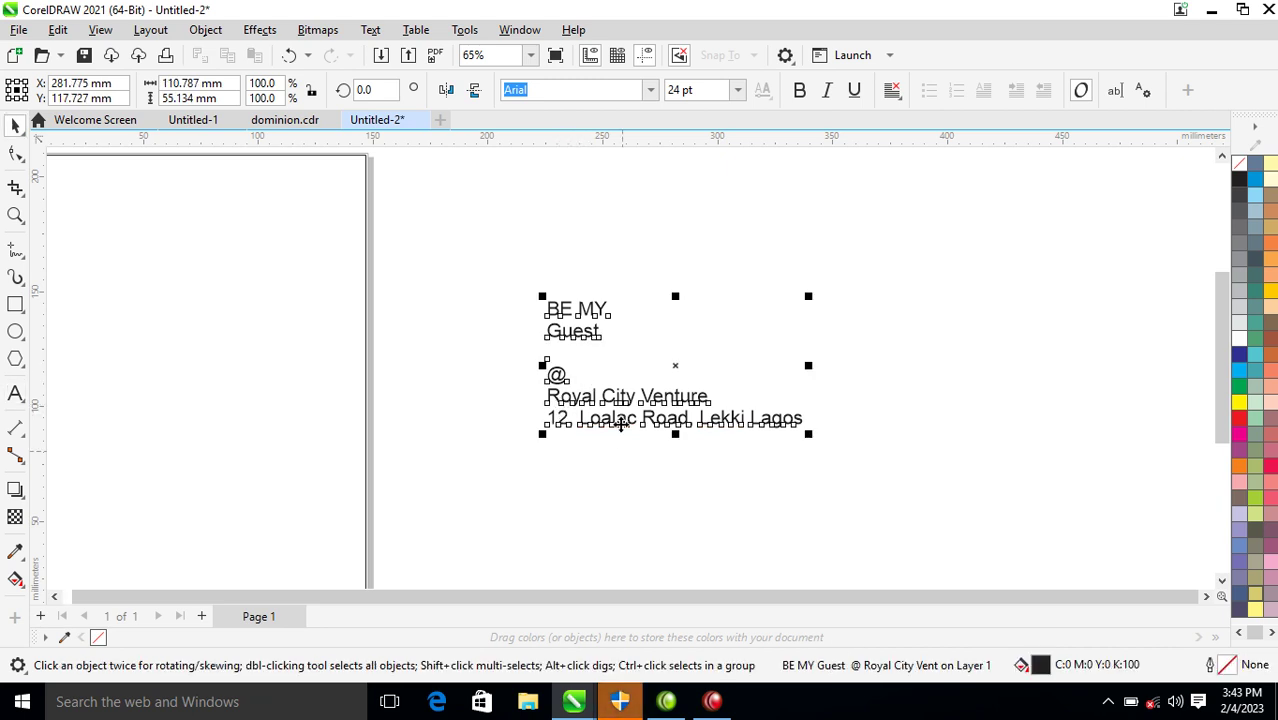
scroll(612, 400, down, 1)
Fill the page rectangle light blue (C:35) and add a centred 76.5 × 109.2 mm copy inside.
click(459, 274)
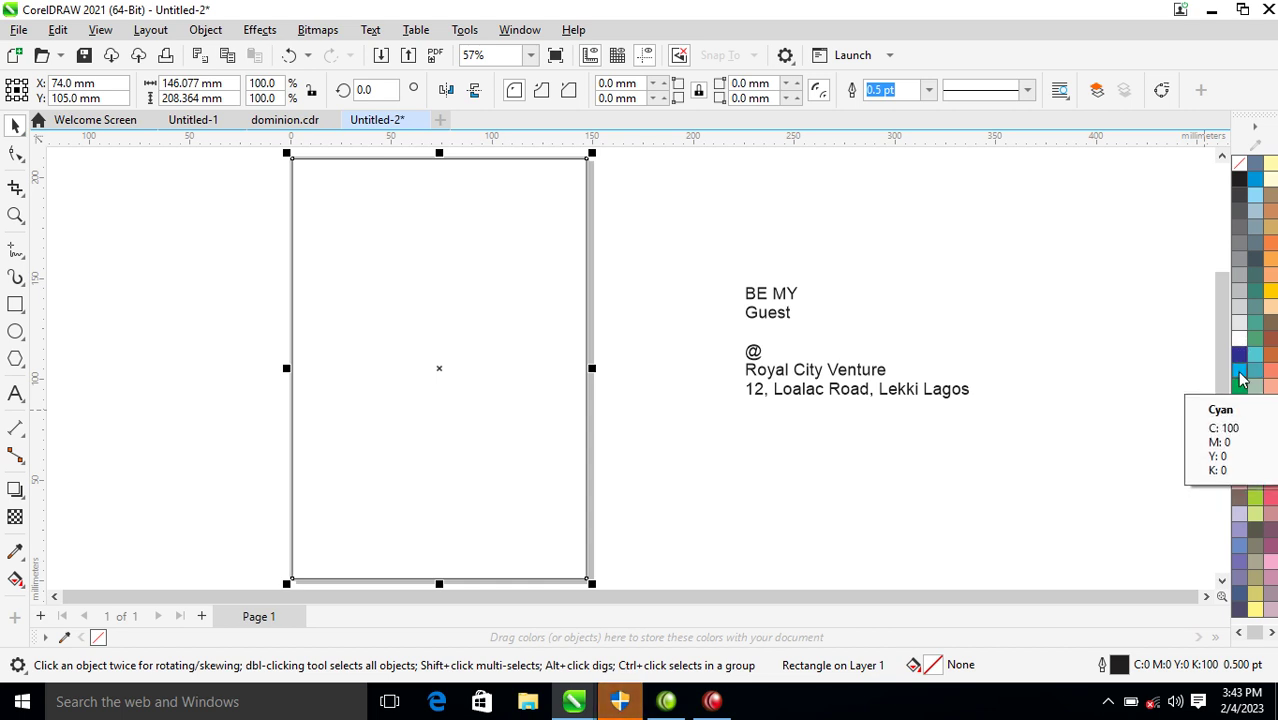
click(1240, 370)
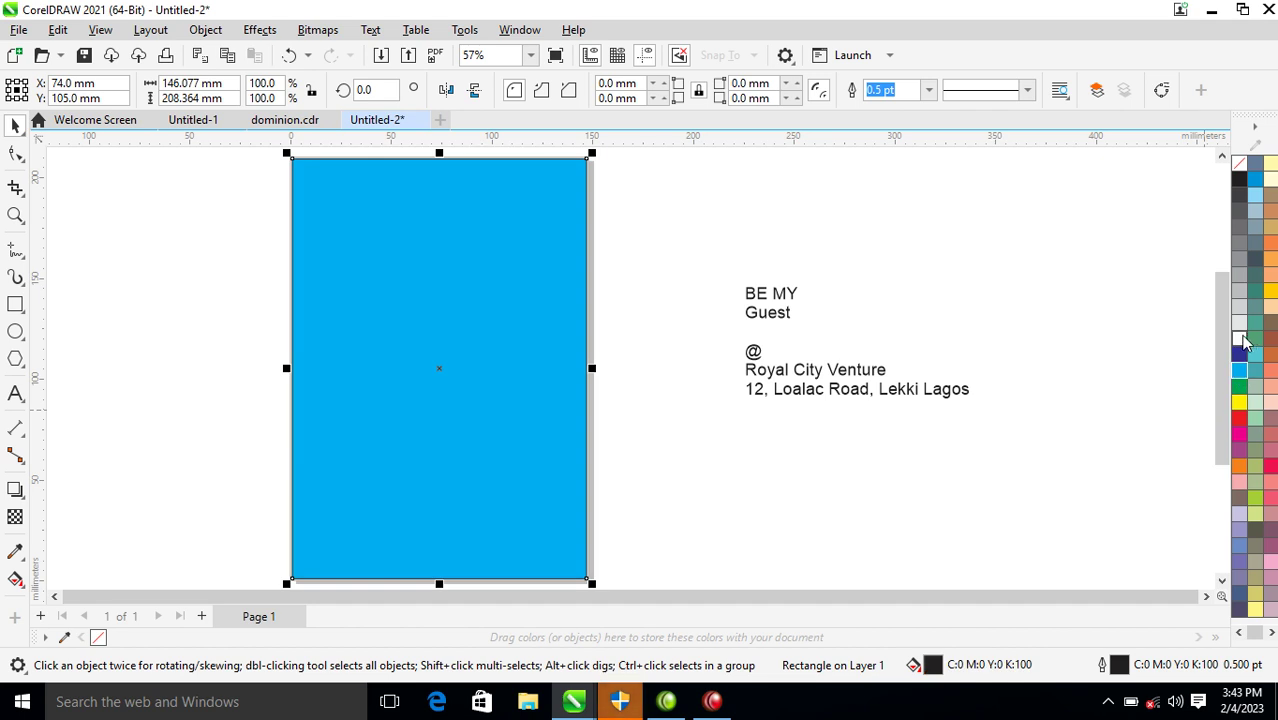
click(1241, 340)
ctrl+click(1240, 370)
ctrl+click(1240, 370)
ctrl+click(1240, 370)
ctrl+click(1240, 370)
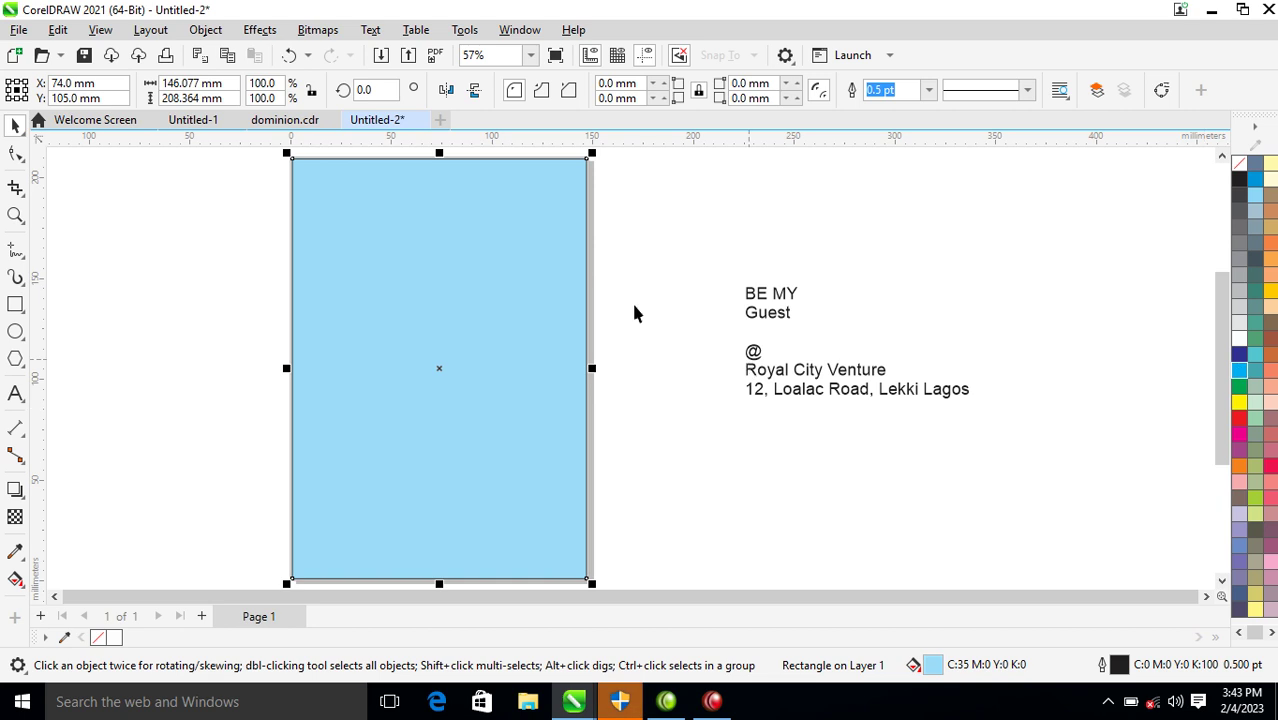
drag(592, 155, 551, 266)
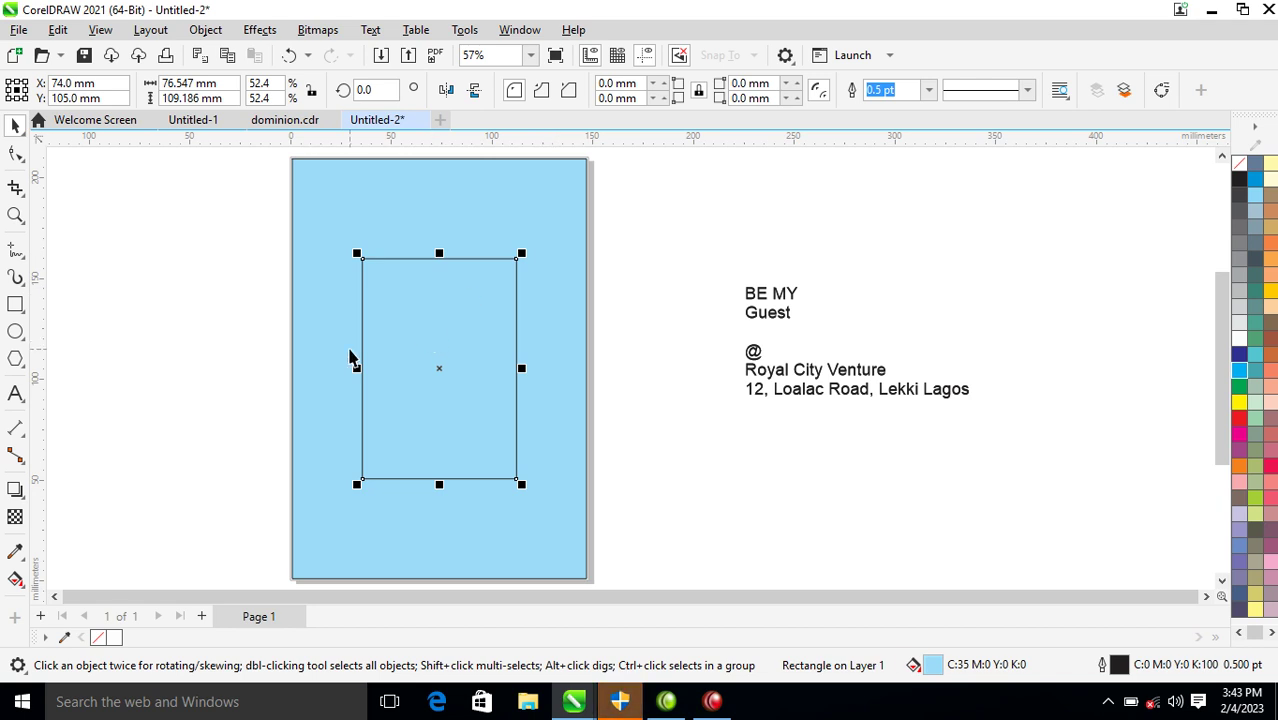
Fill the inner rectangle navy (C:100 M:100) and add a taller 67.158 × 100.896 mm copy inside it.
key(z)
drag(210, 197, 574, 529)
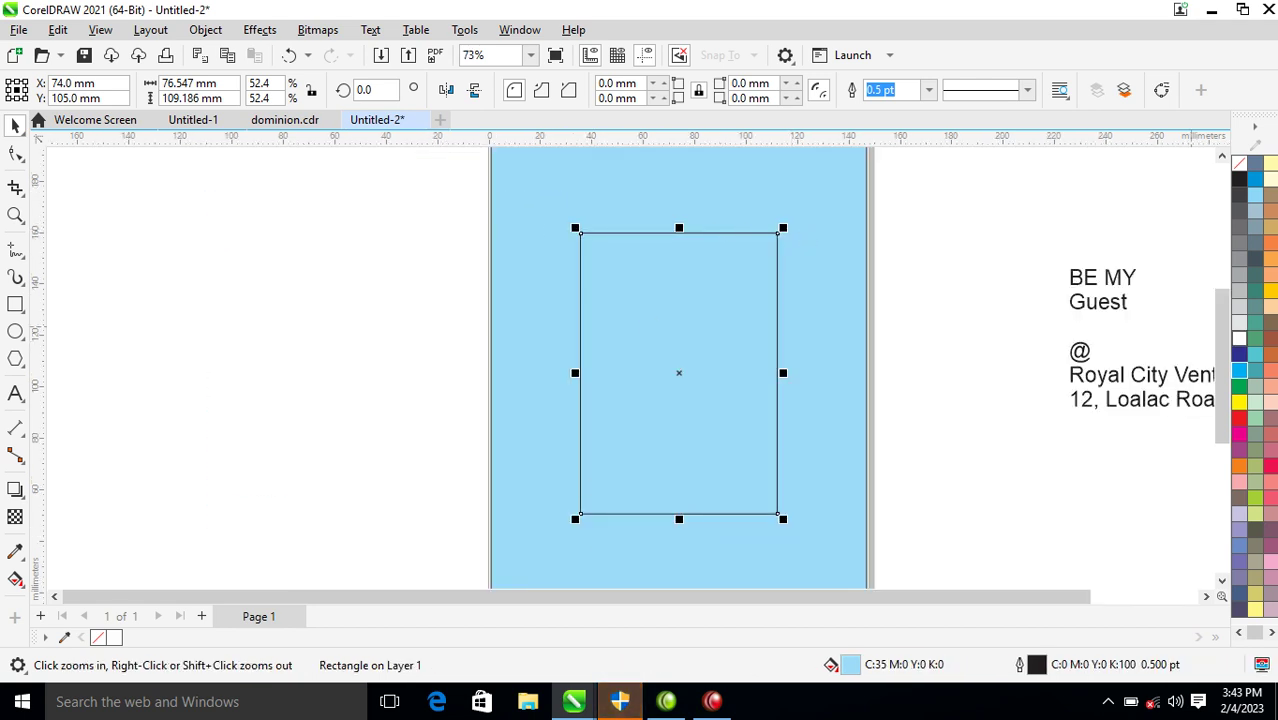
click(1240, 356)
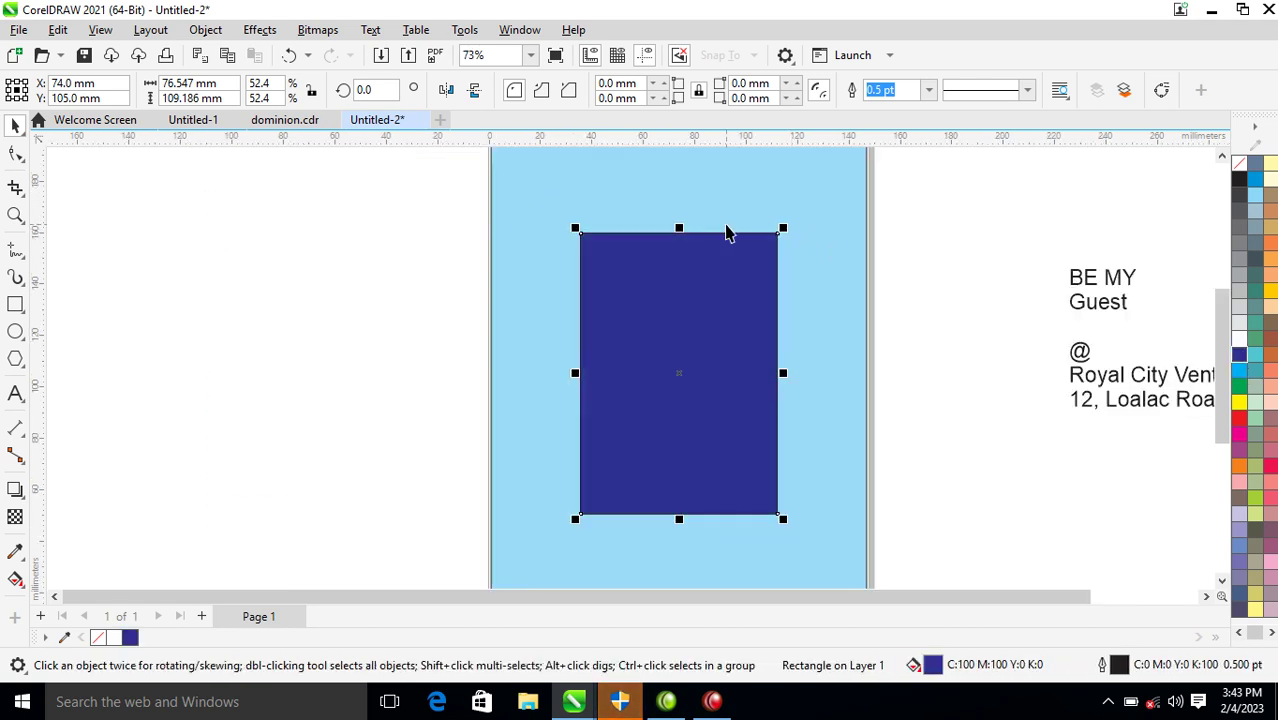
mouse_move(783, 230)
mouse_down()
mouse_move(790, 257)
mouse_move(779, 252)
mouse_up()
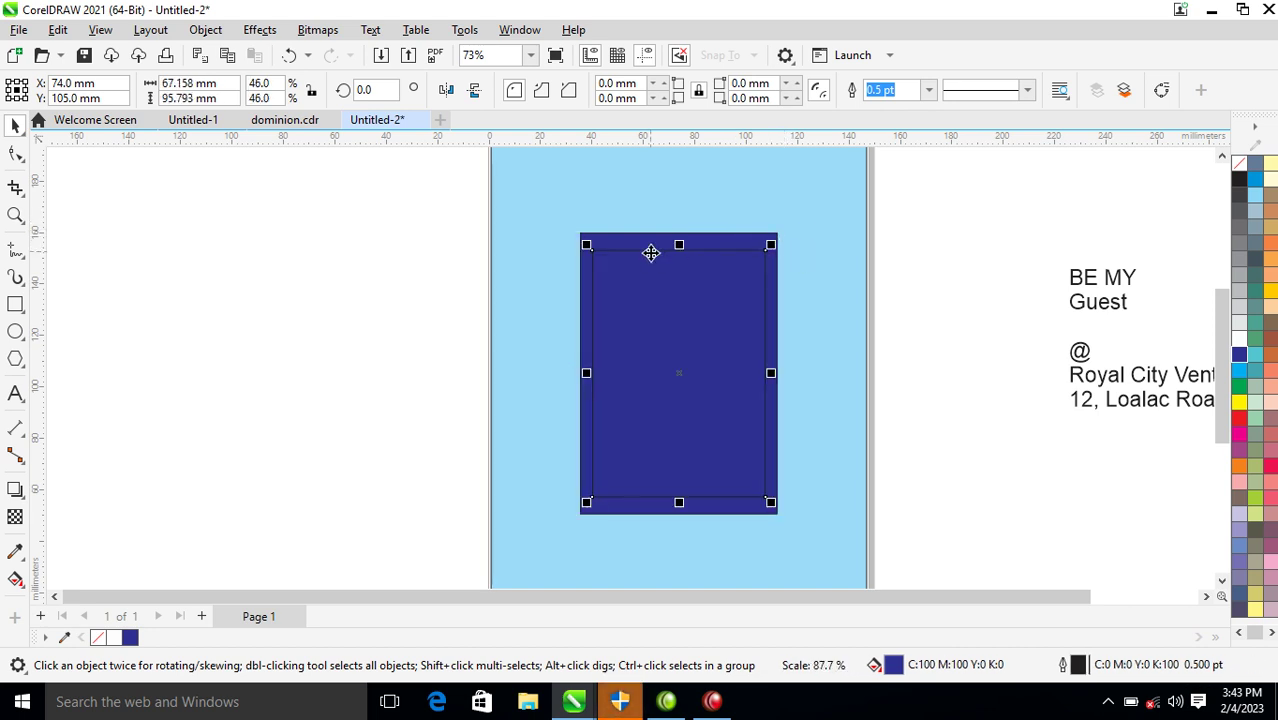
drag(680, 243, 681, 242)
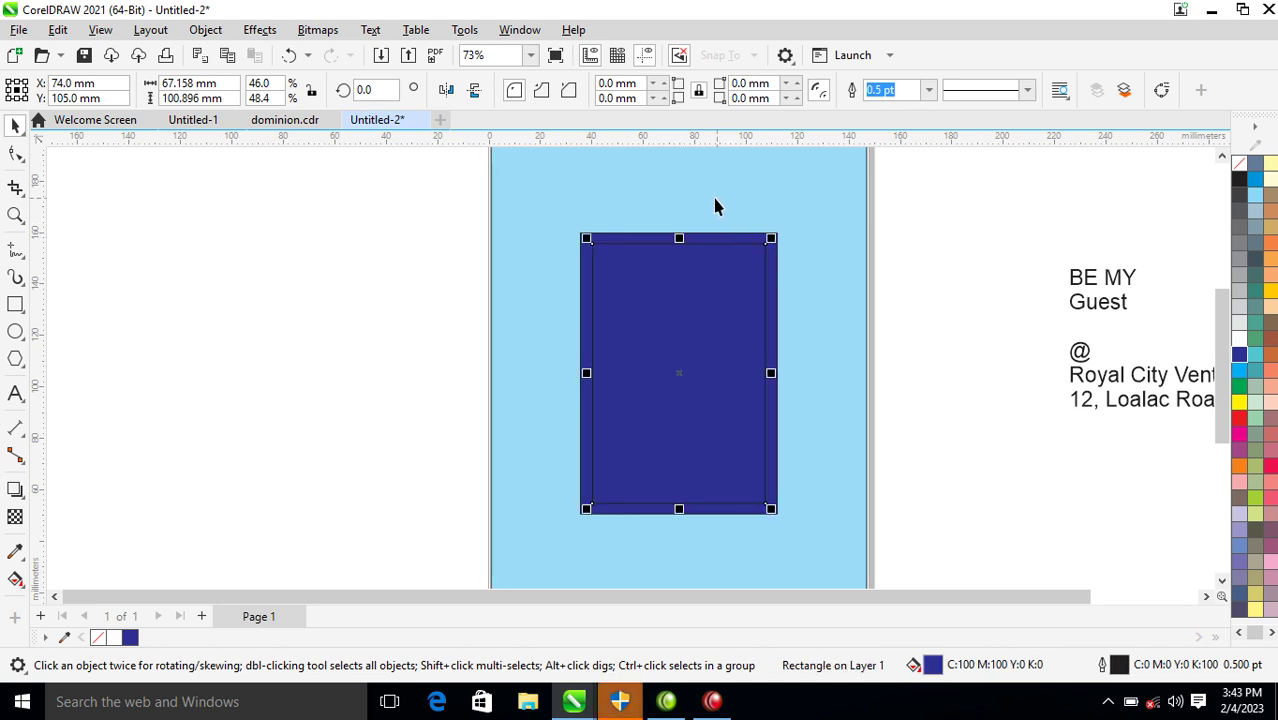
Draw a circle on the navy rectangle's top-left corner and combine it with a copy at top-right.
click(15, 330)
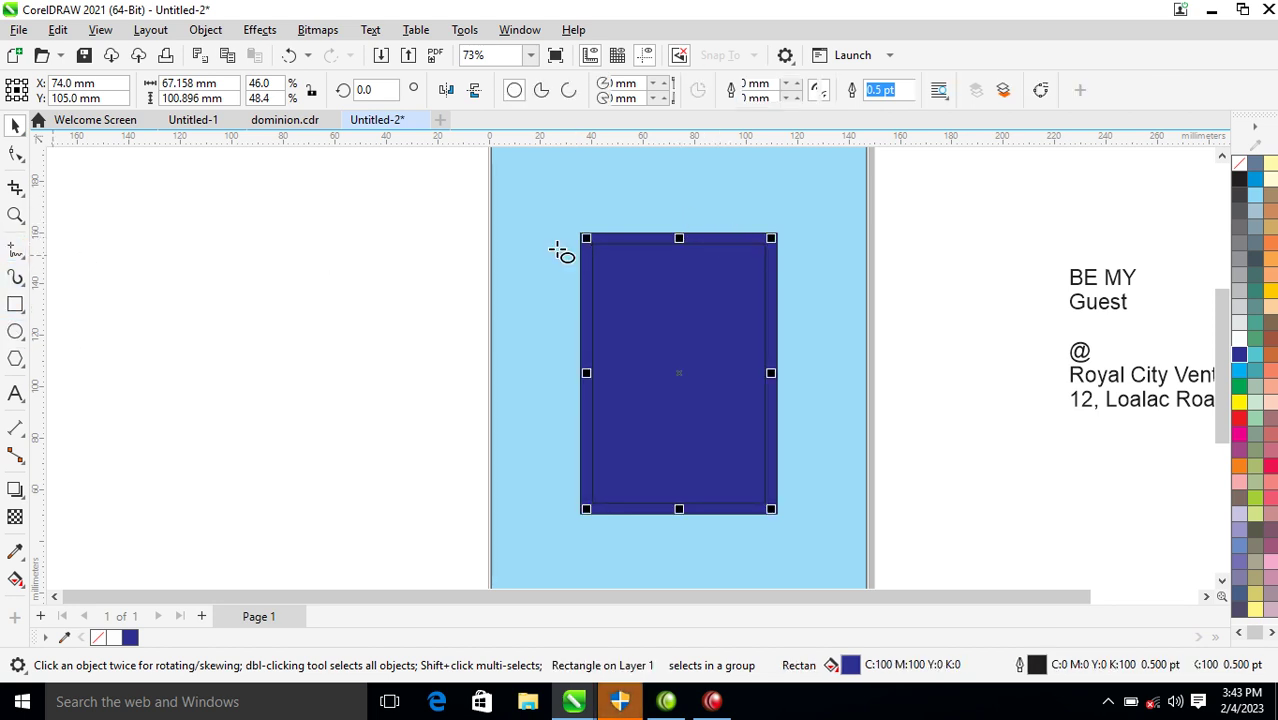
drag(545, 197, 608, 261)
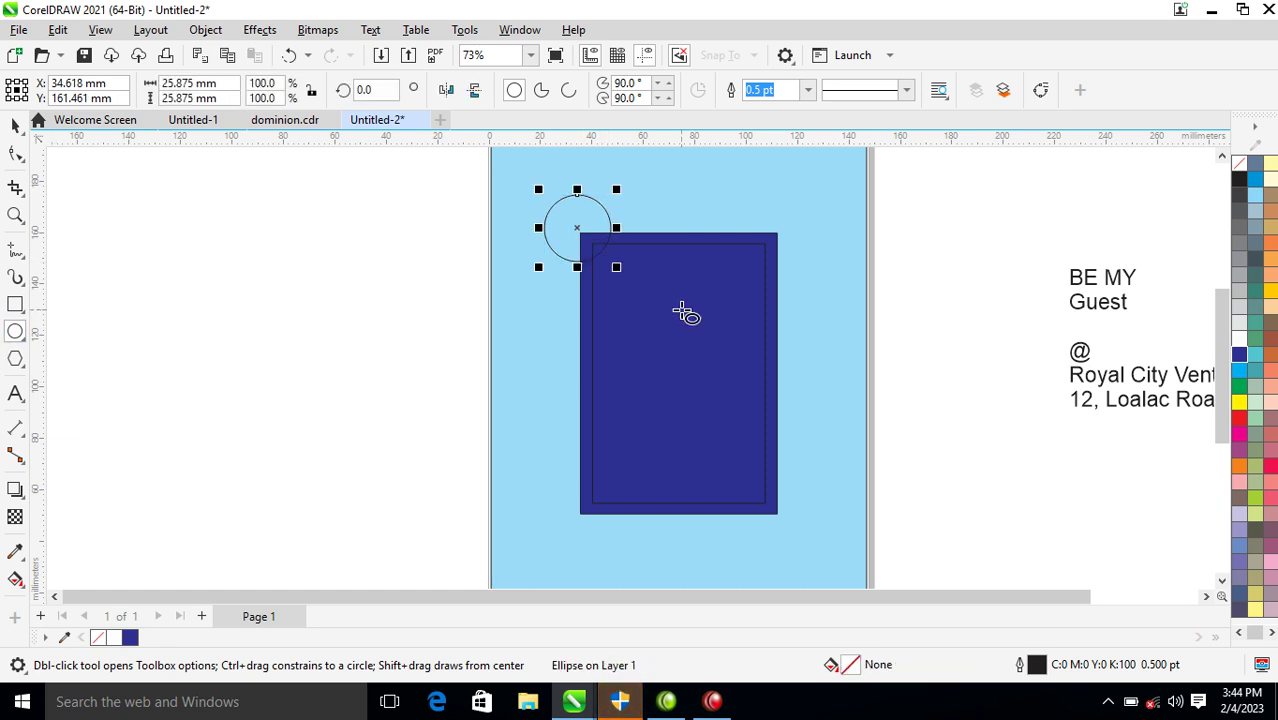
key(space)
drag(579, 228, 778, 246)
shift+click(594, 214)
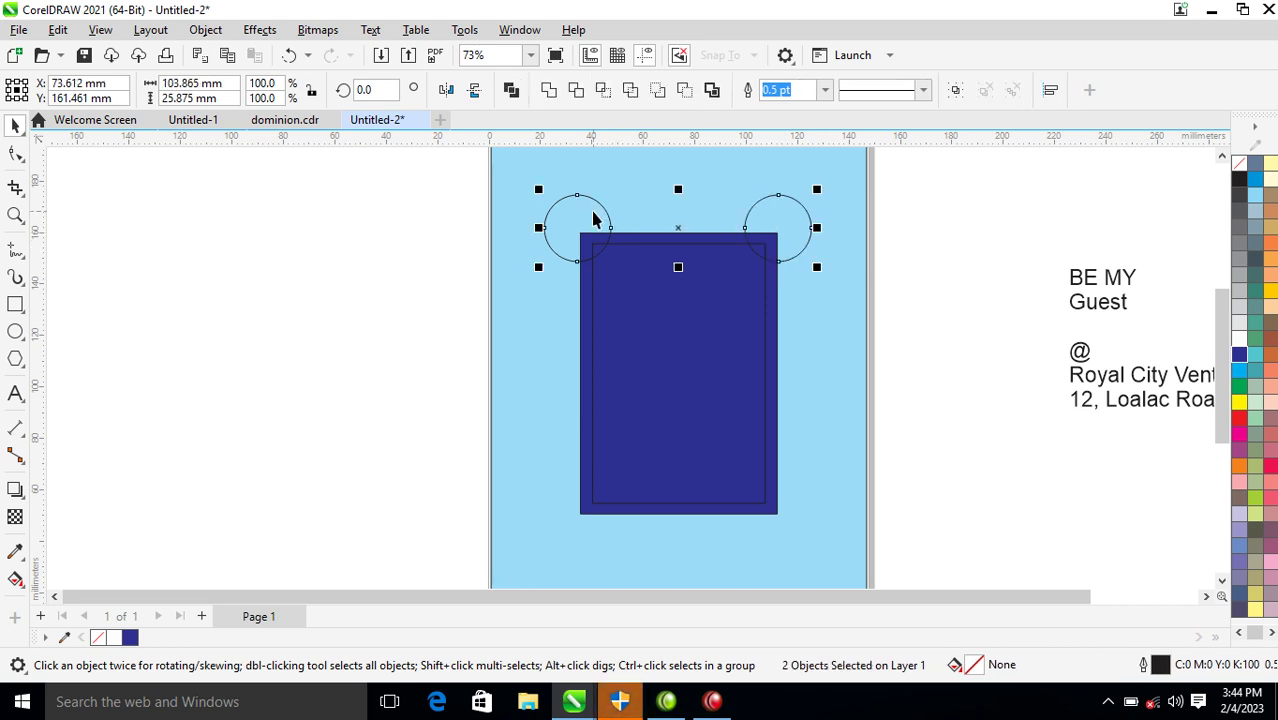
key(ctrl+l)
Copy the circle pair to the bottom corners, combine all four, and select them with the rectangle.
drag(775, 225, 749, 489)
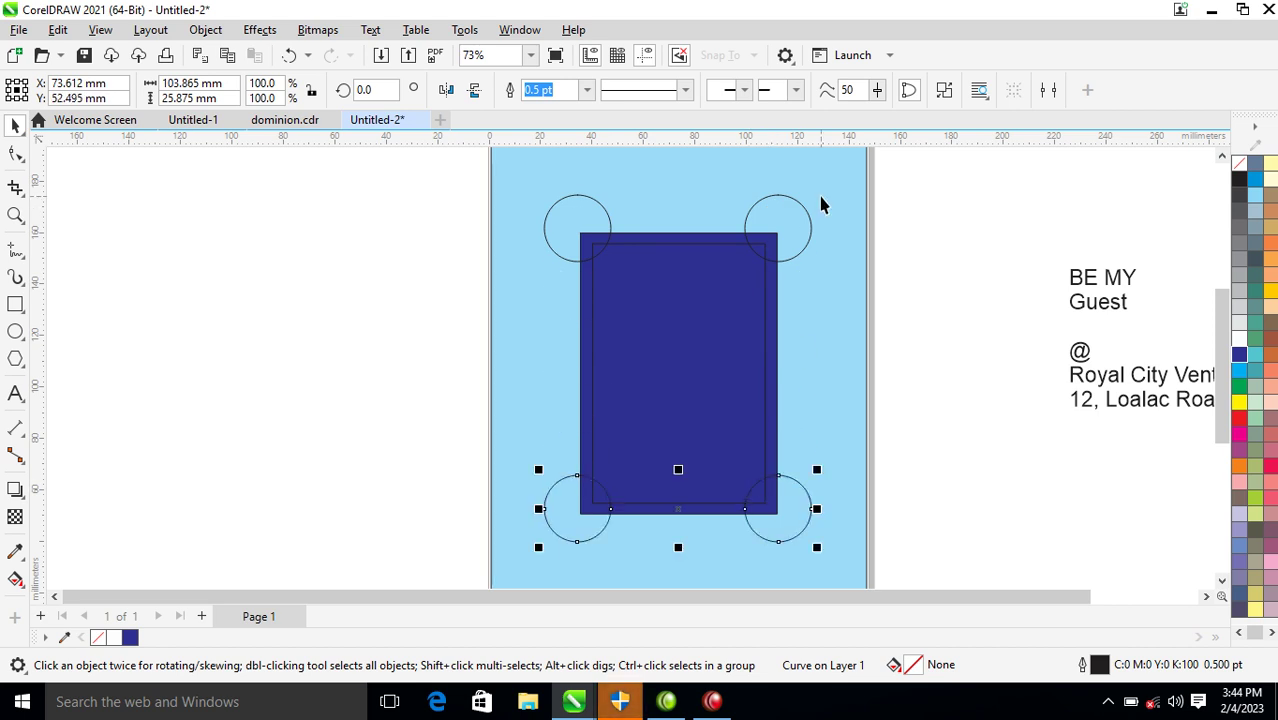
shift+click(786, 210)
key(ctrl+l)
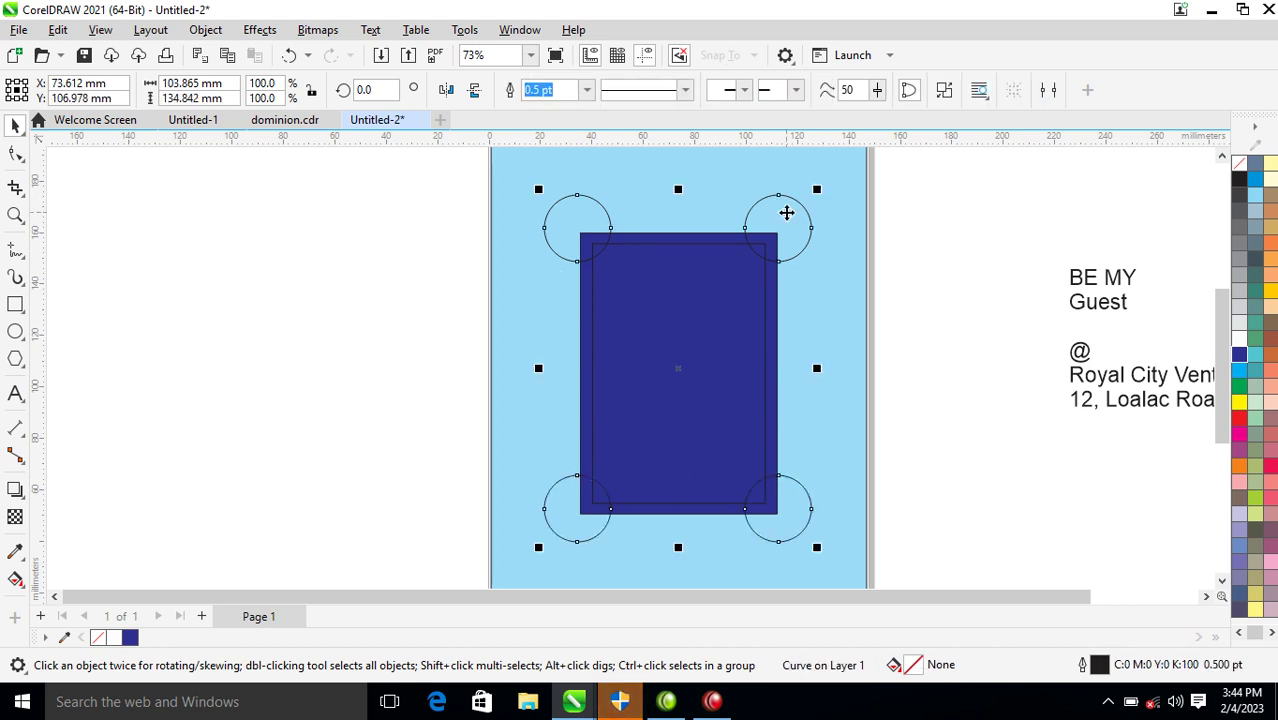
shift+click(690, 326)
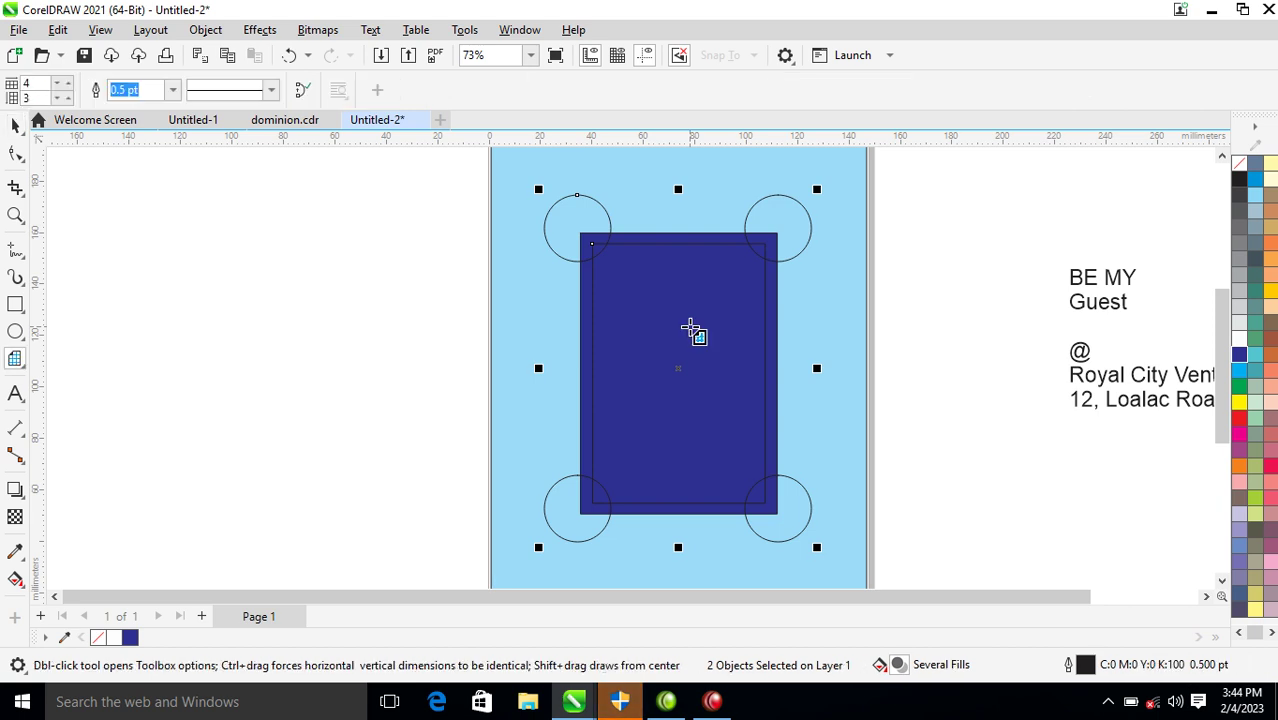
Centre the combined corner circles on the navy rectangle and trim its corners with them.
key(c)
key(e)
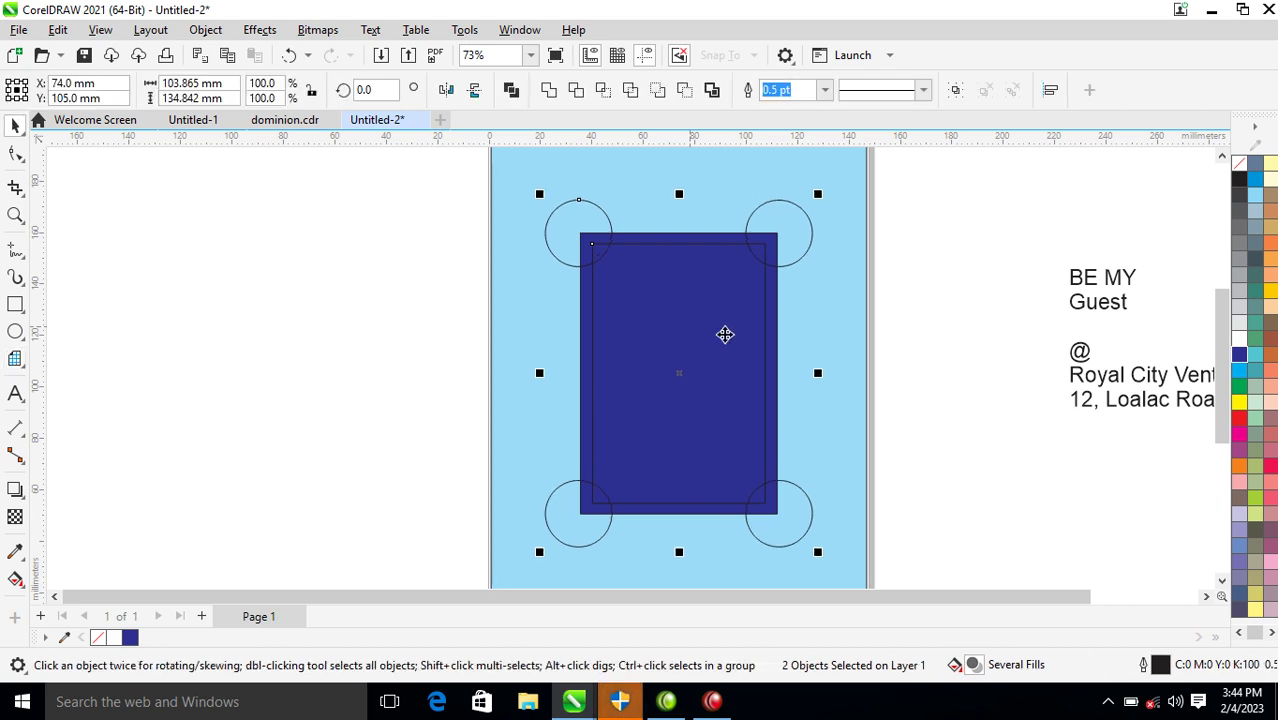
click(941, 294)
click(793, 218)
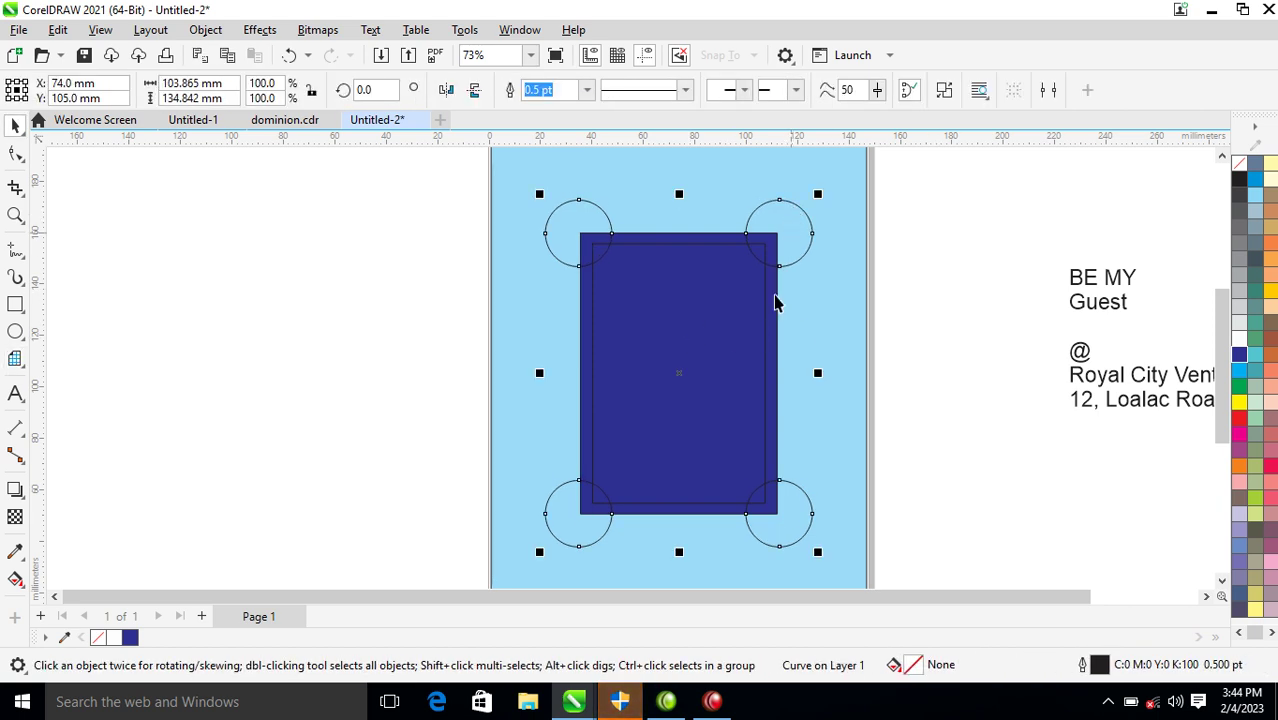
click(771, 326)
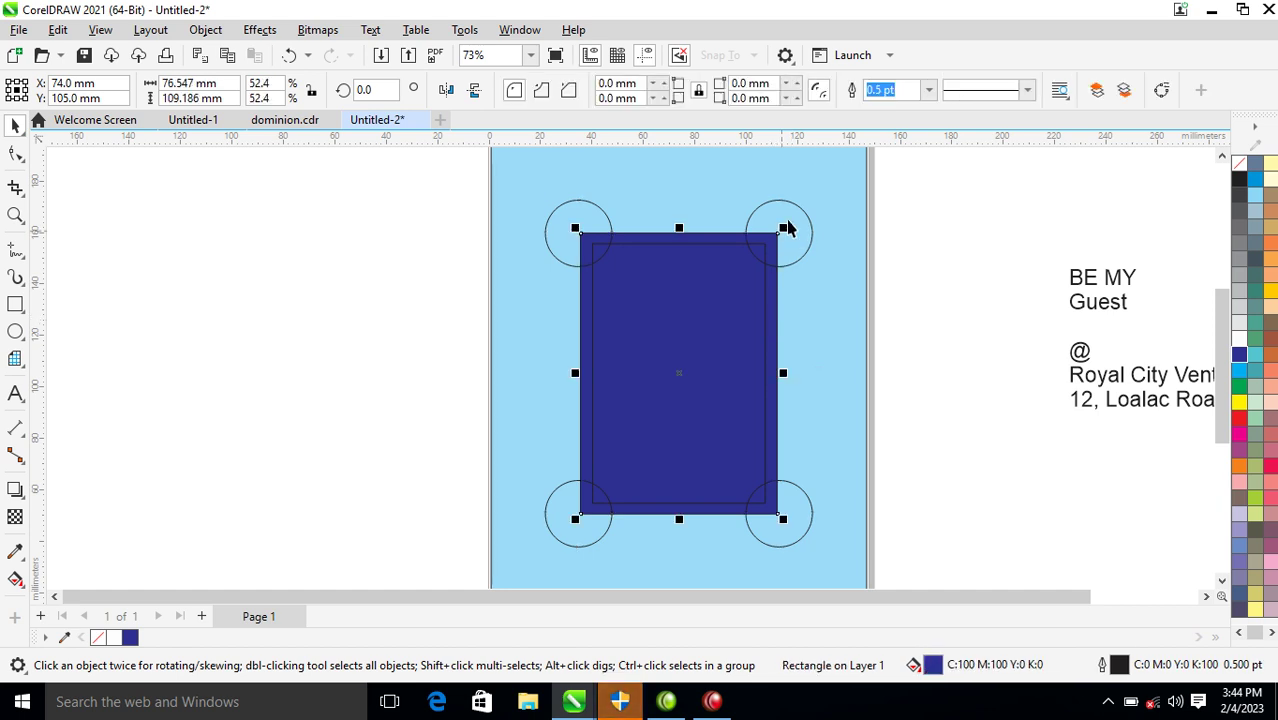
click(786, 260)
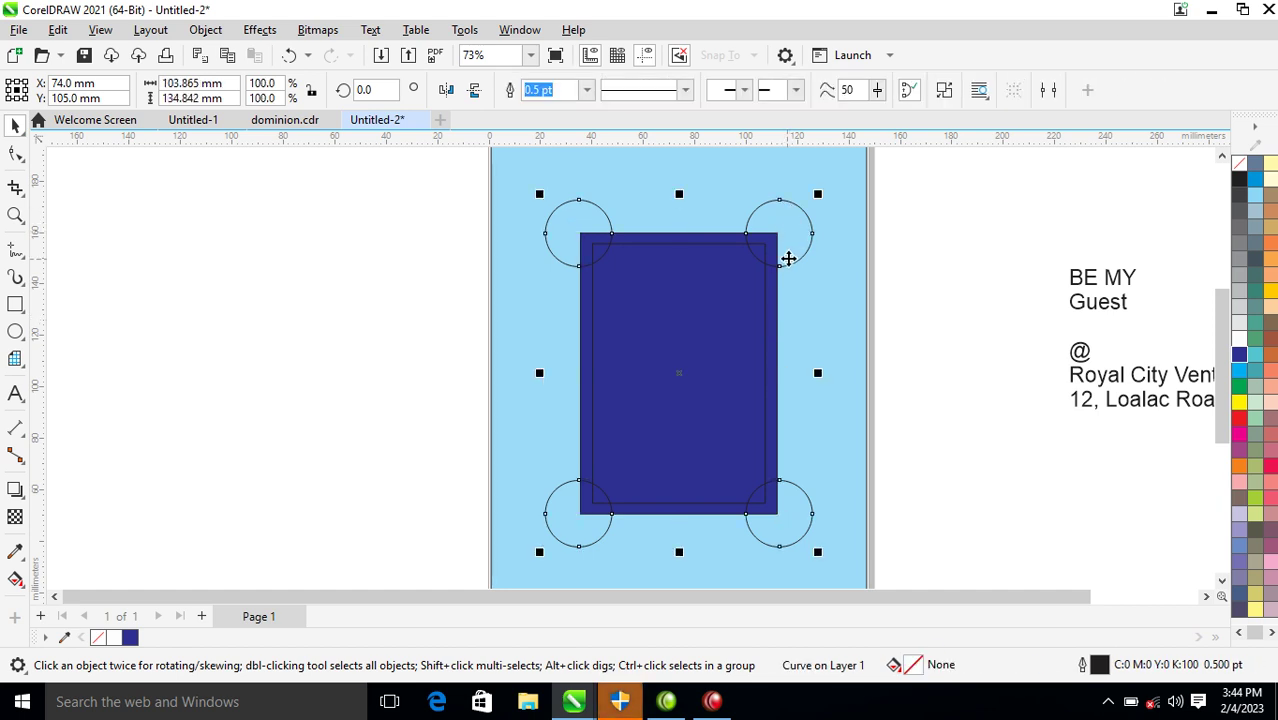
shift+click(771, 318)
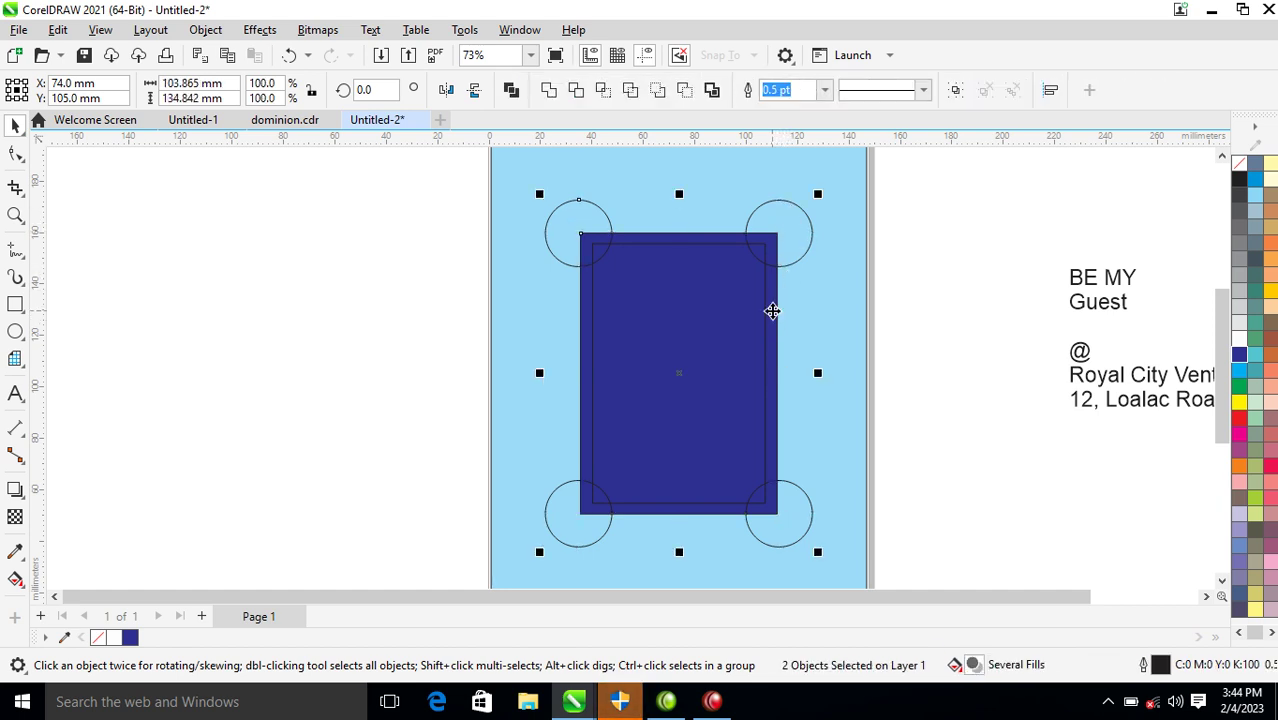
click(604, 91)
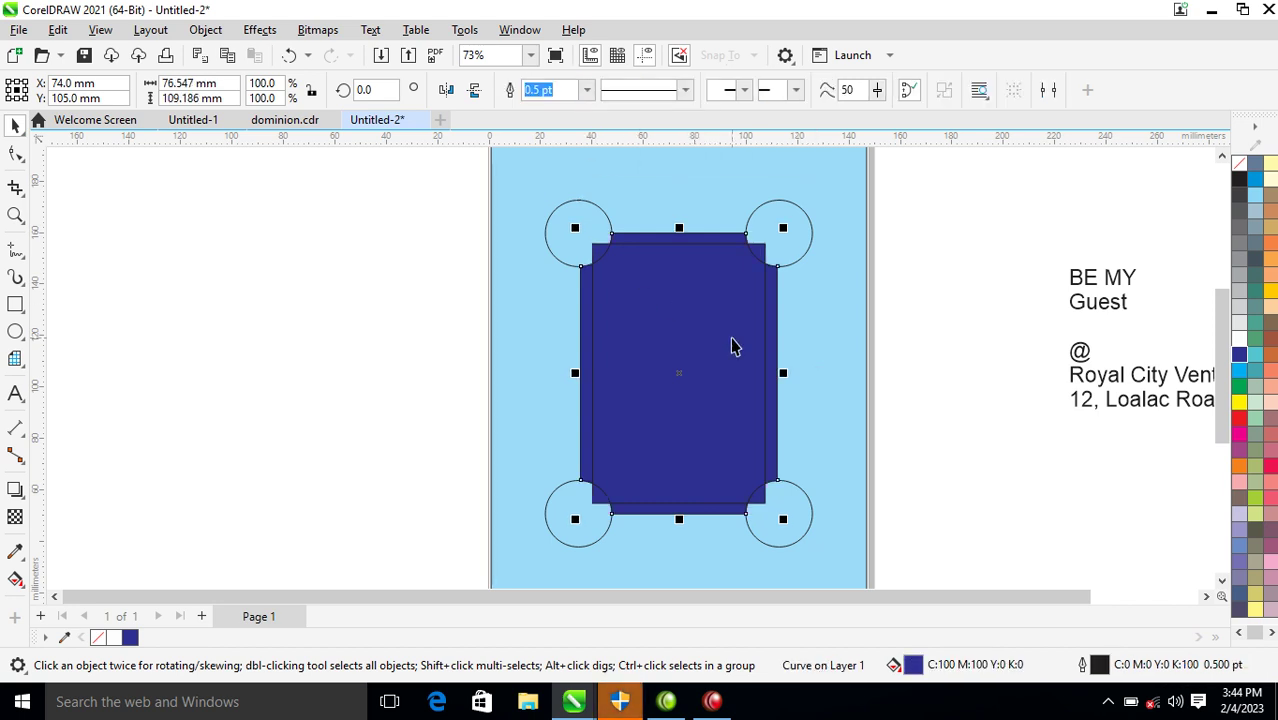
Break the circles apart and enlarge each of the four to about 135%.
click(794, 222)
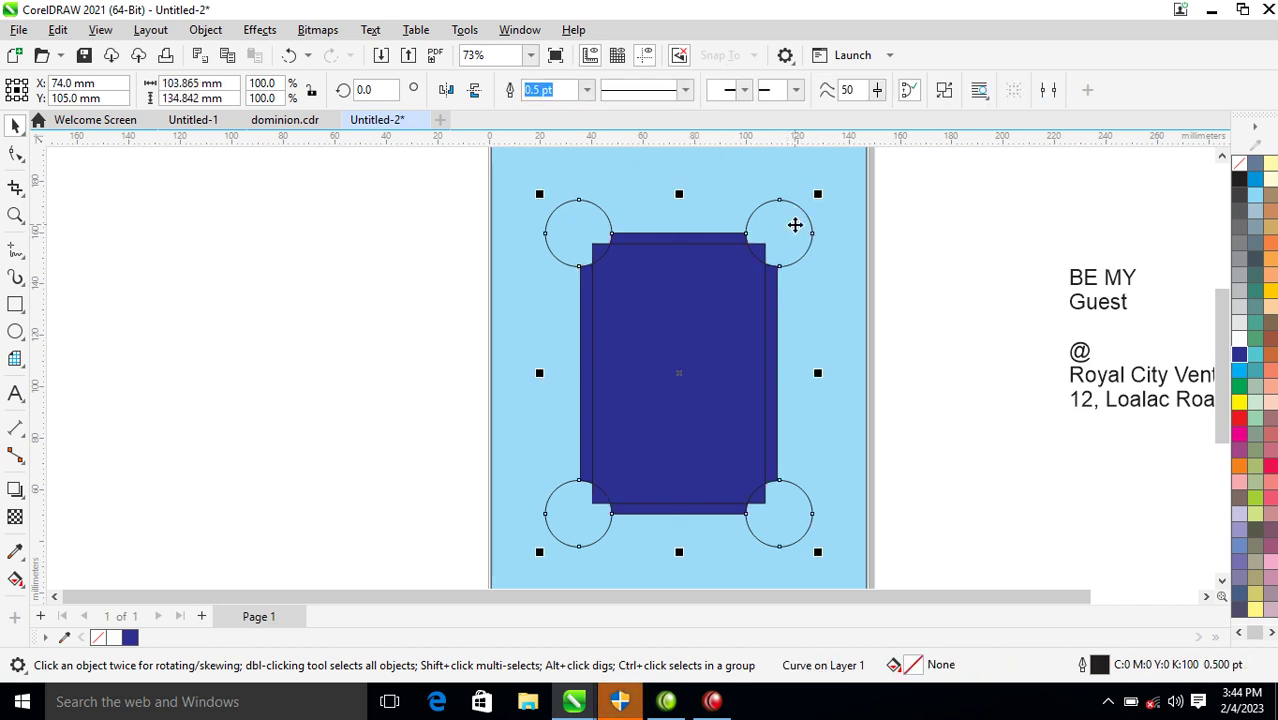
key(ctrl+k)
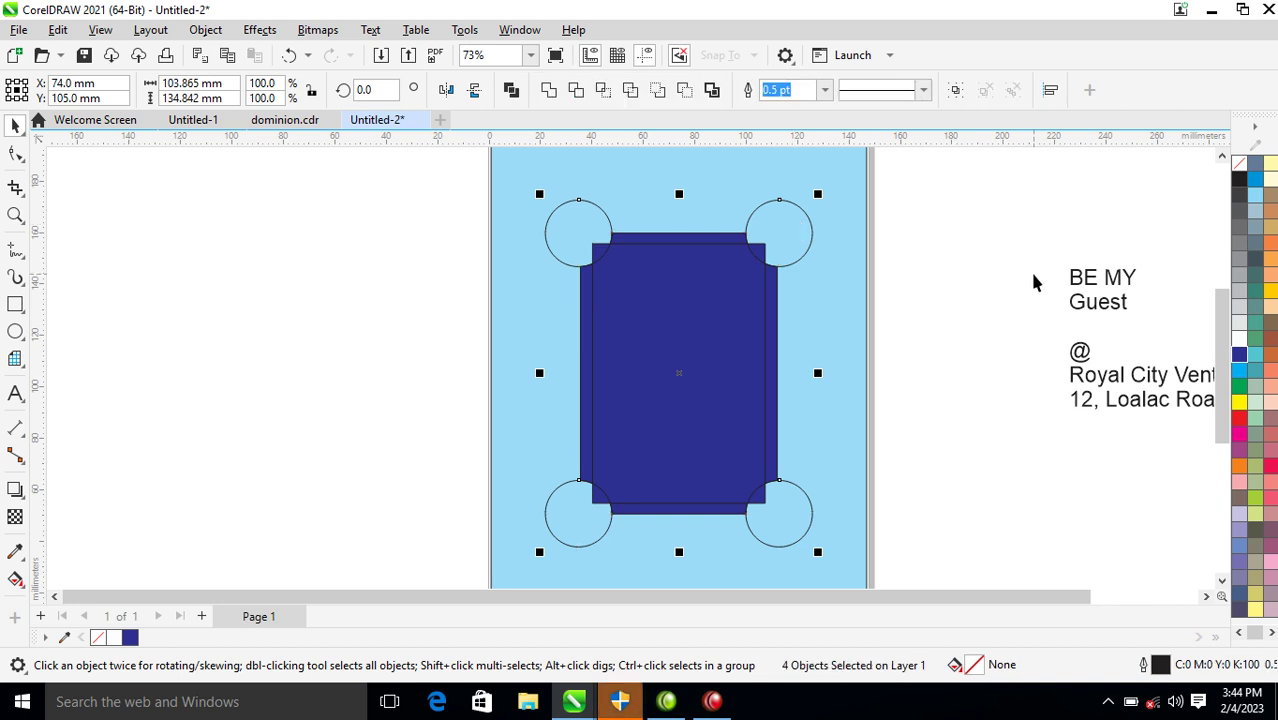
click(856, 257)
click(784, 224)
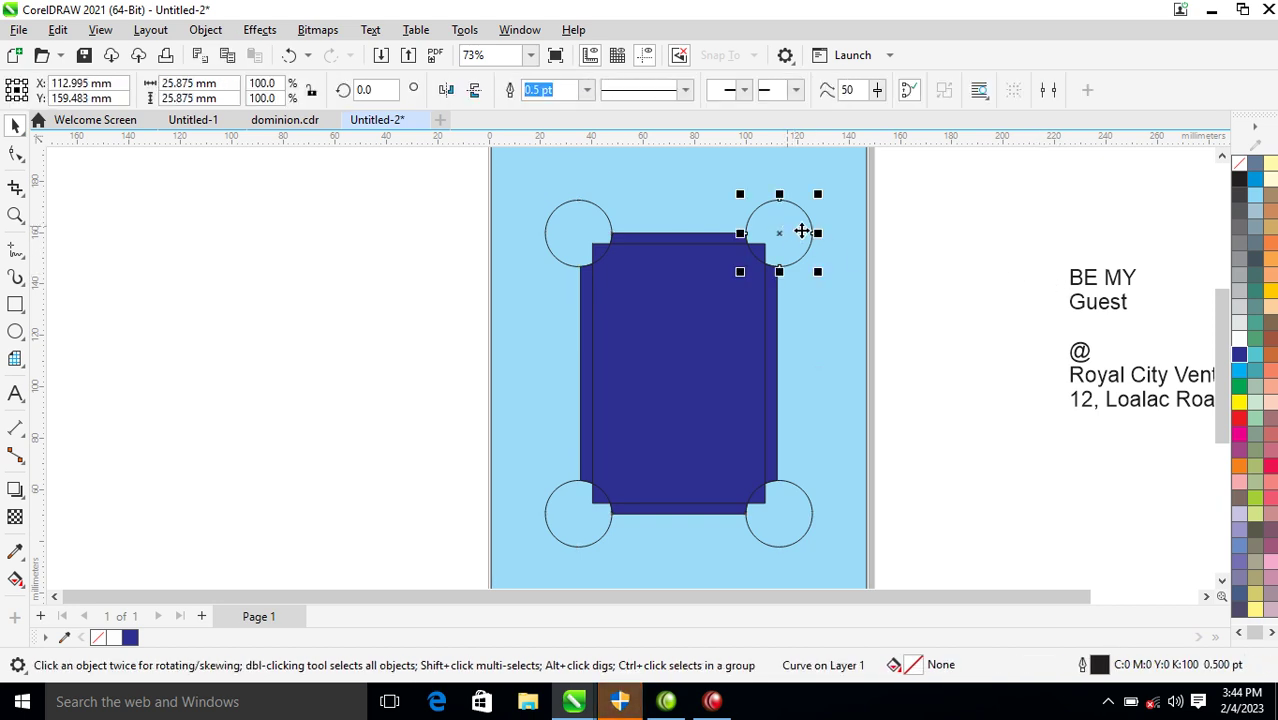
drag(819, 198, 842, 185)
click(589, 218)
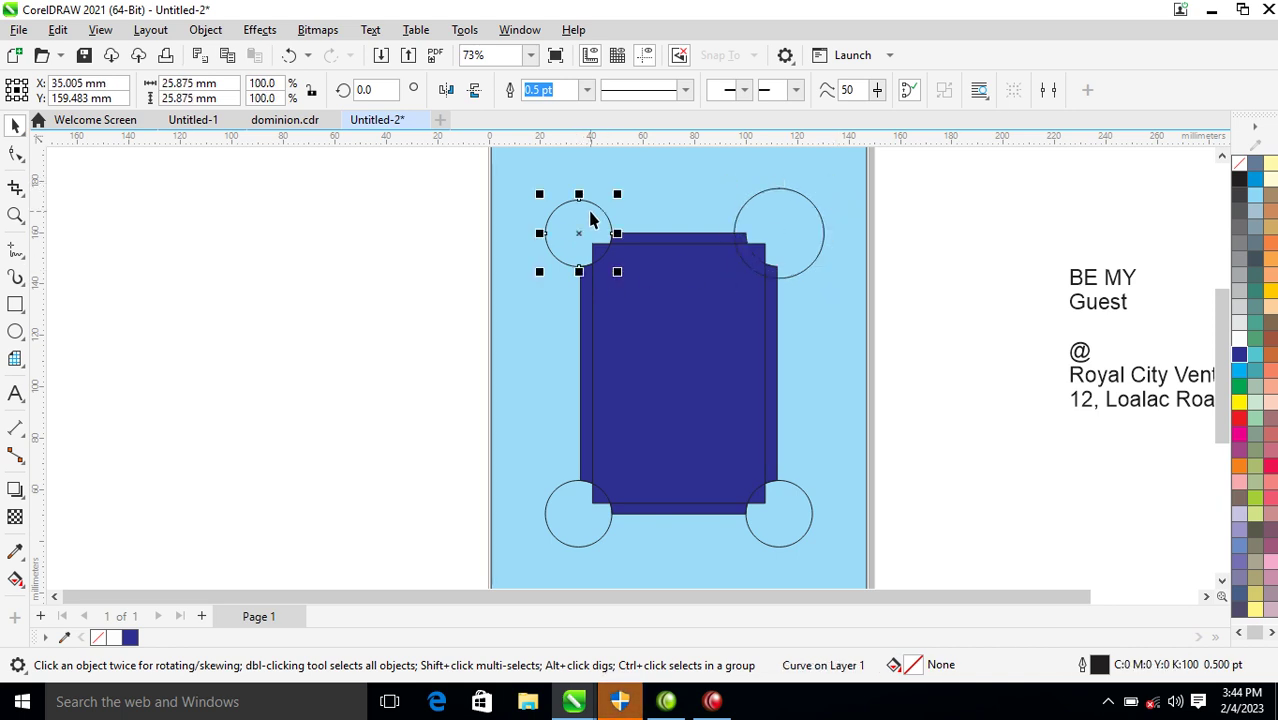
key(ctrl+r)
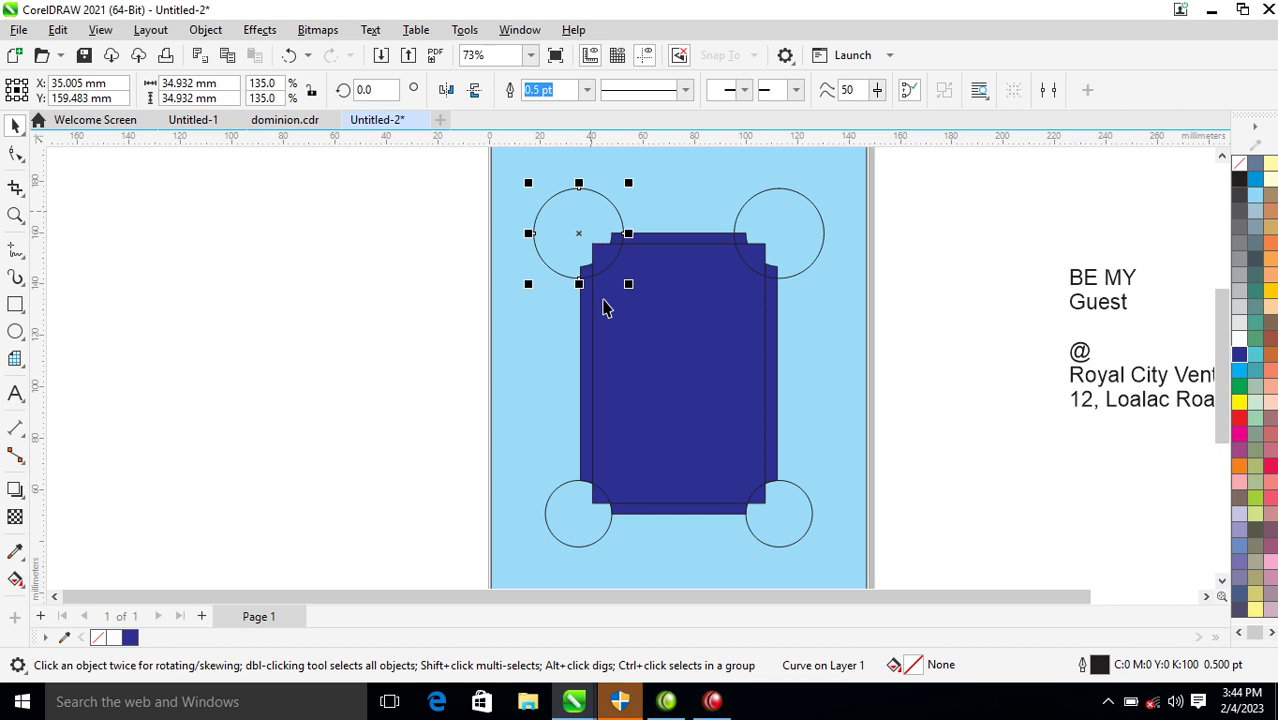
click(581, 540)
key(ctrl+r)
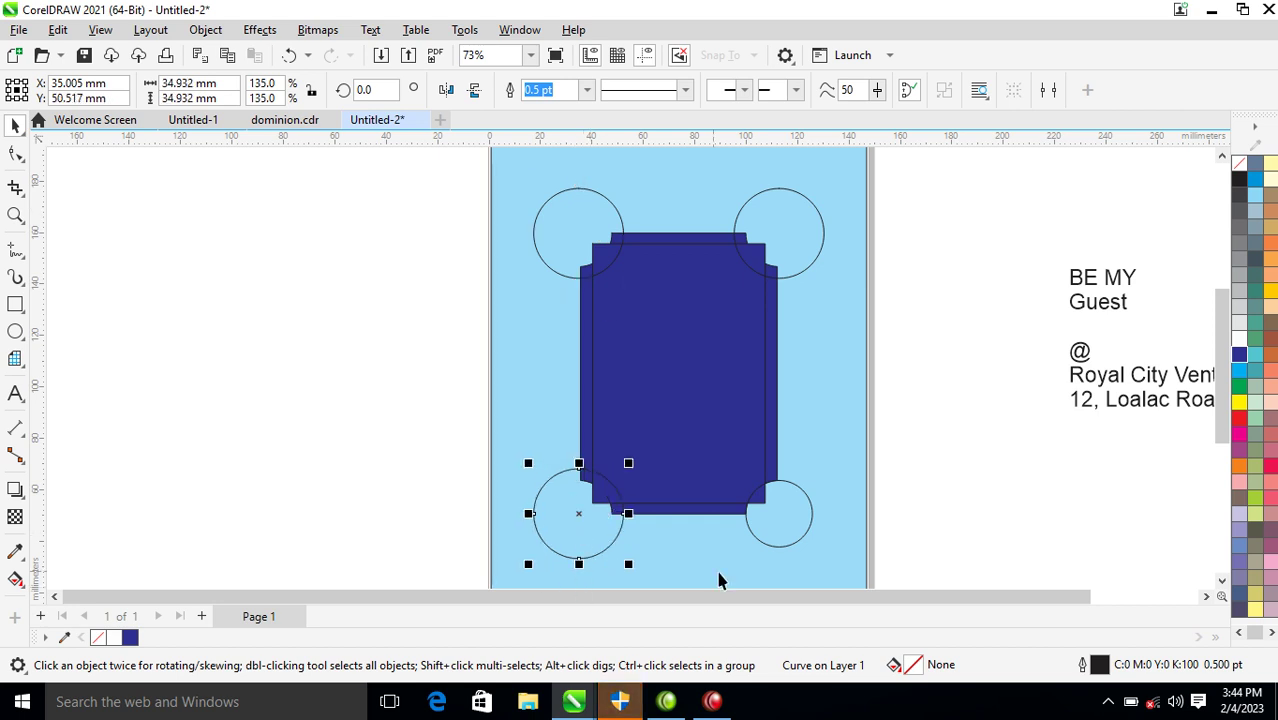
click(766, 524)
key(ctrl+r)
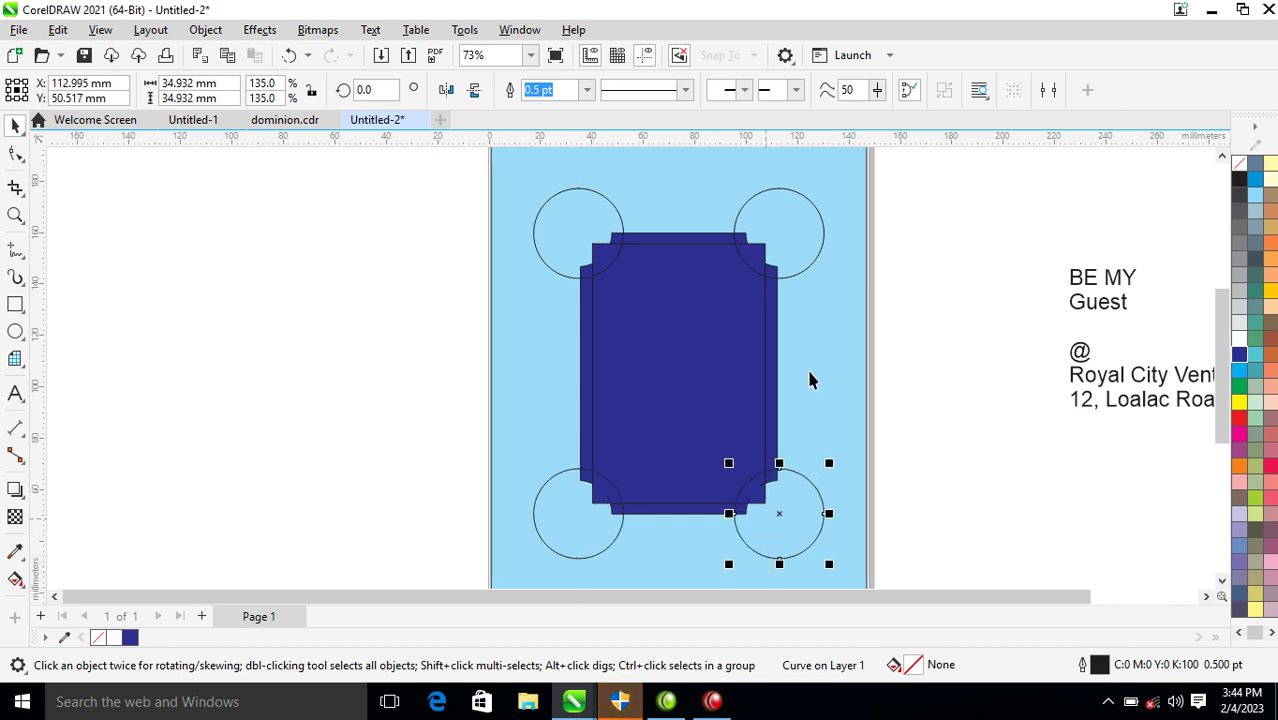
Combine the enlarged circles and trim deeper rounded notches into the navy frame.
shift+click(800, 226)
shift+click(589, 206)
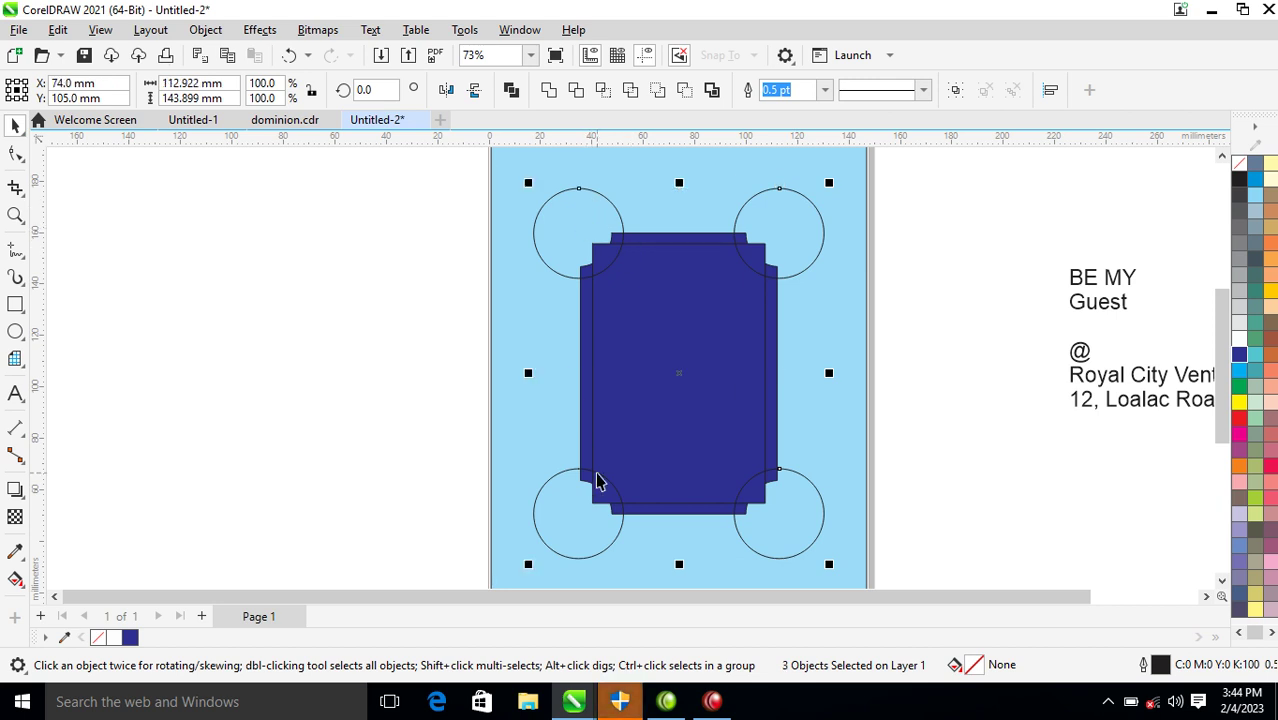
shift+click(553, 509)
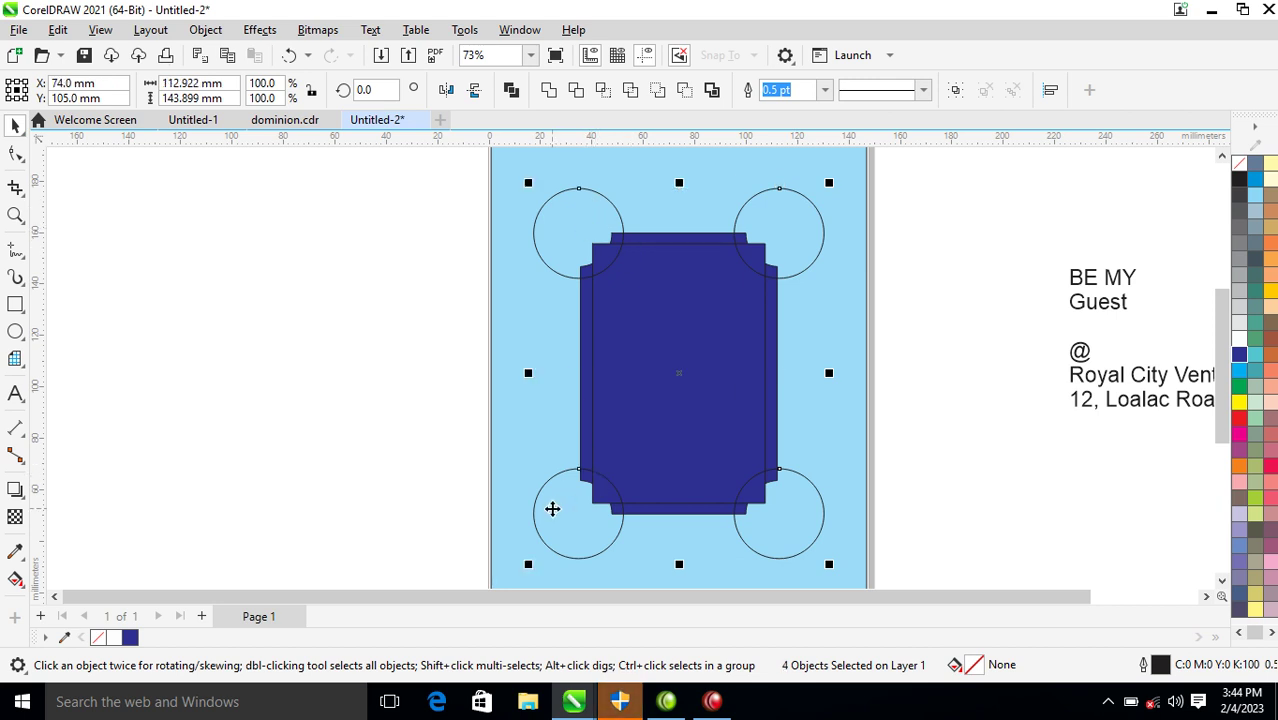
key(ctrl+l)
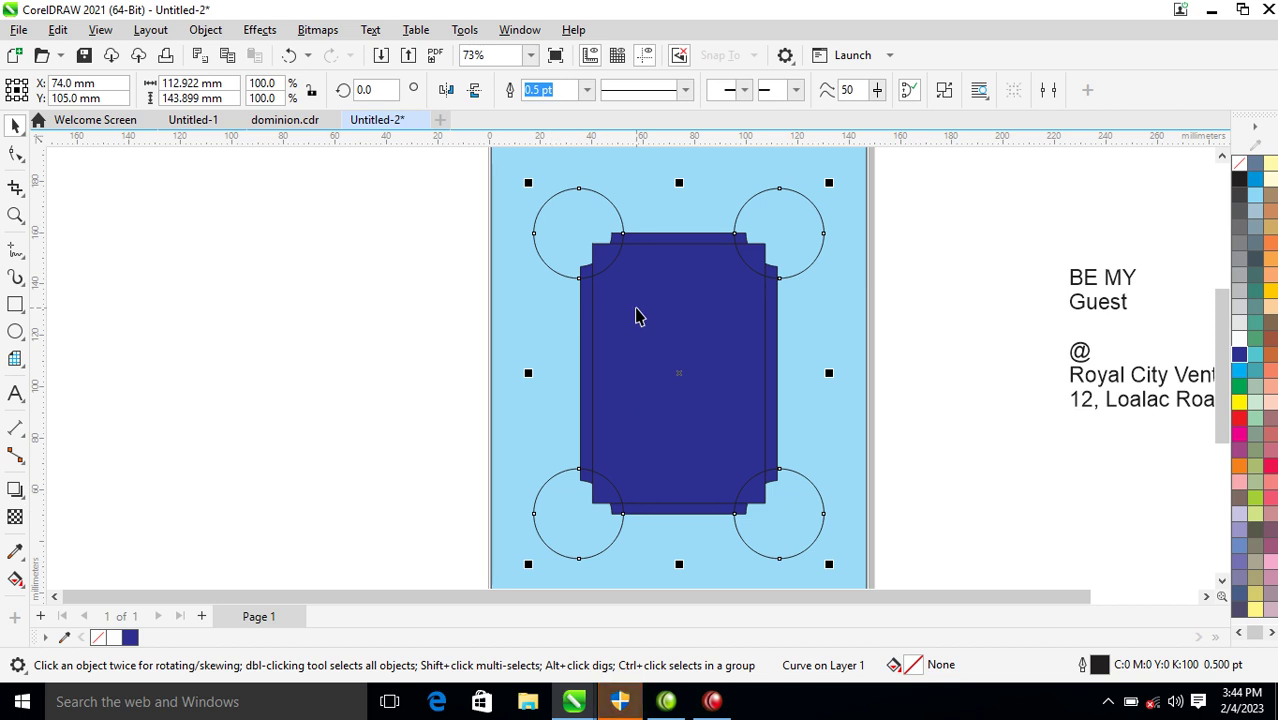
shift+click(659, 329)
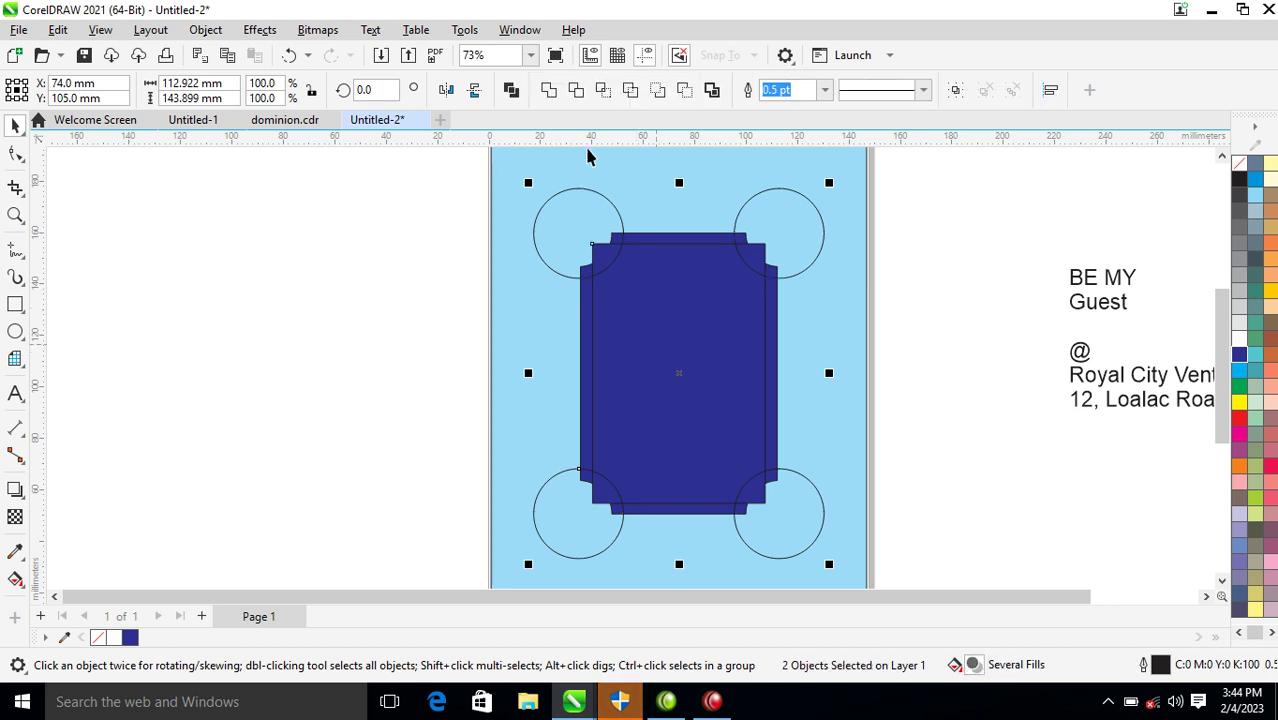
click(576, 90)
Delete the corner circles and set the inner border shape's fill to None.
click(822, 256)
click(821, 247)
key(Delete)
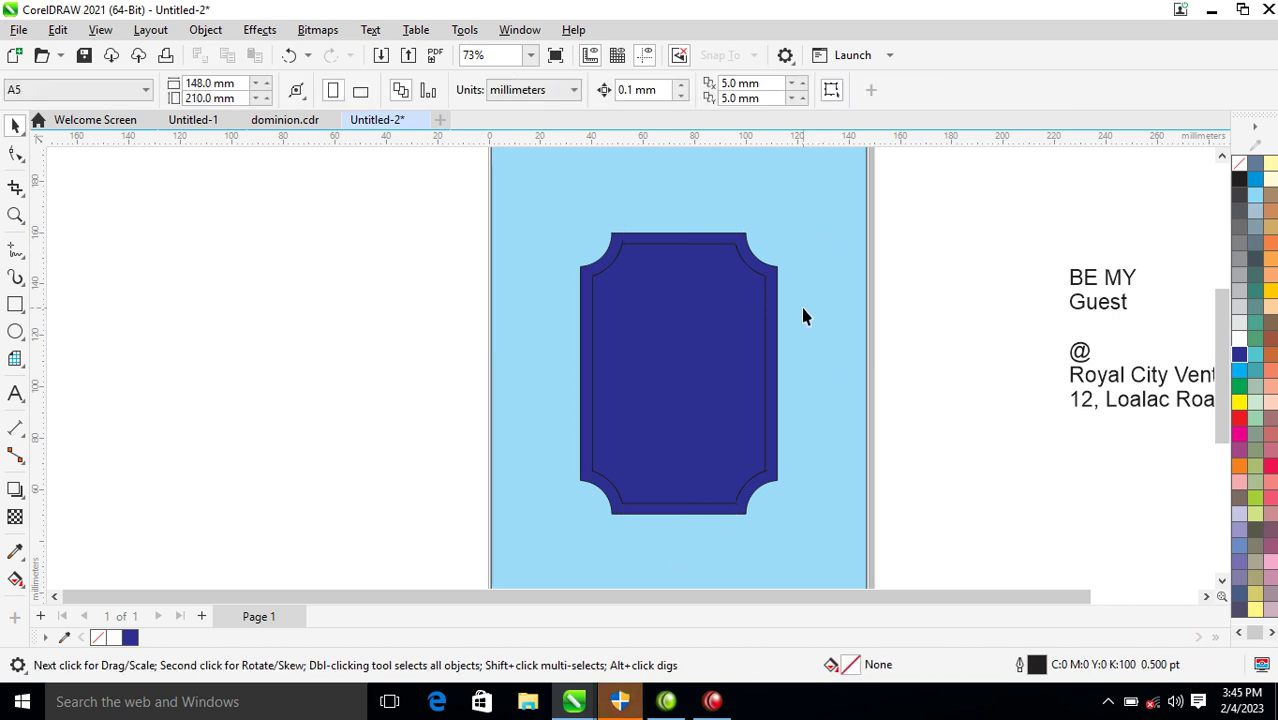
click(709, 297)
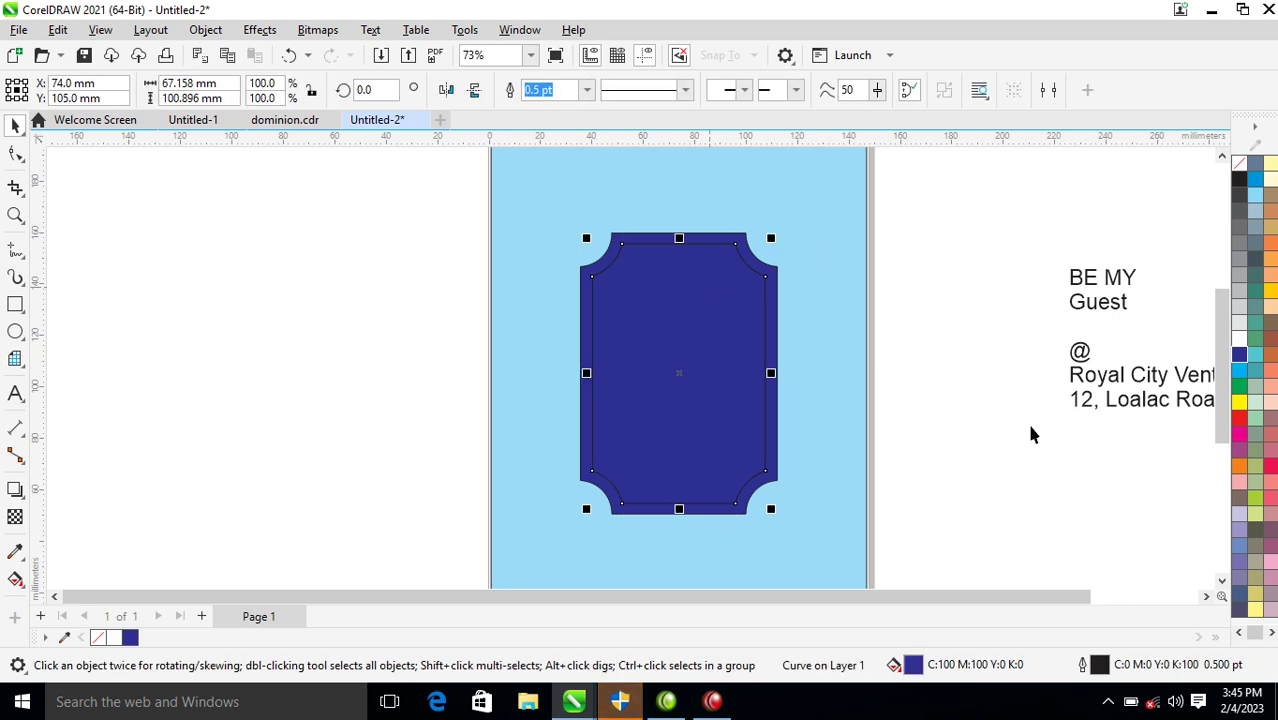
click(1240, 166)
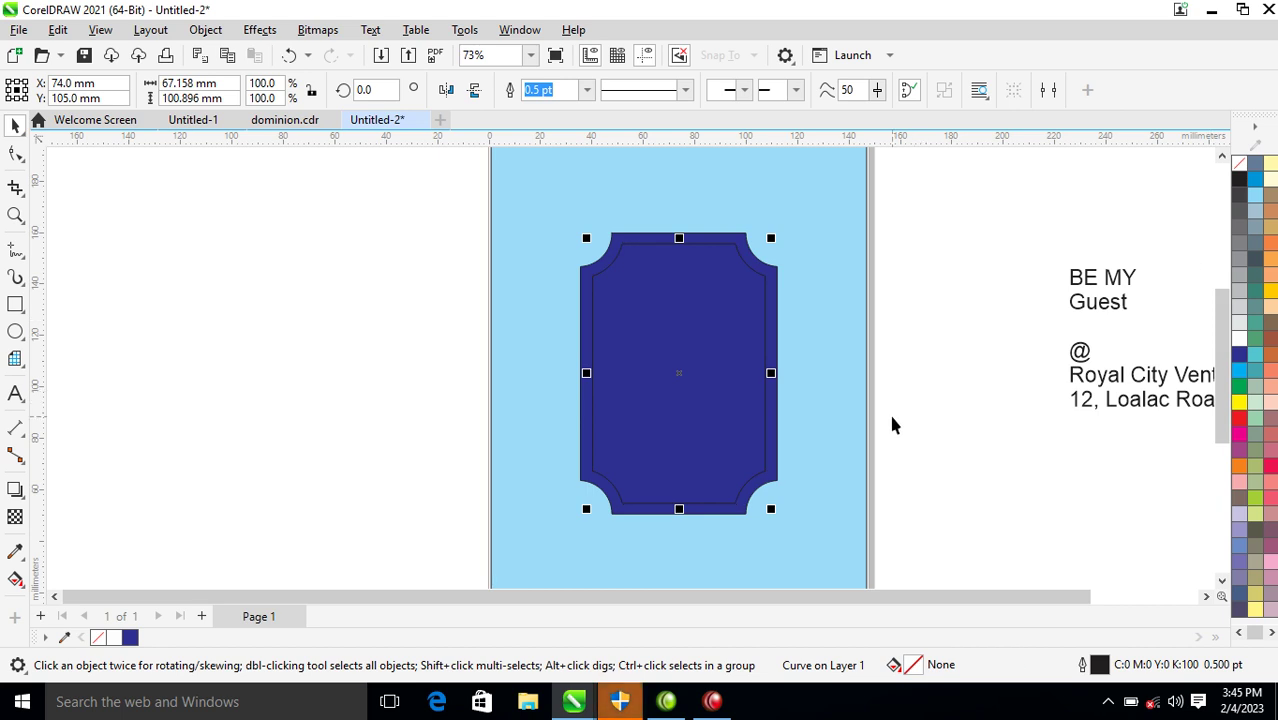
Give the inner scalloped border a white outline 4 pt wide.
right_click(1241, 343)
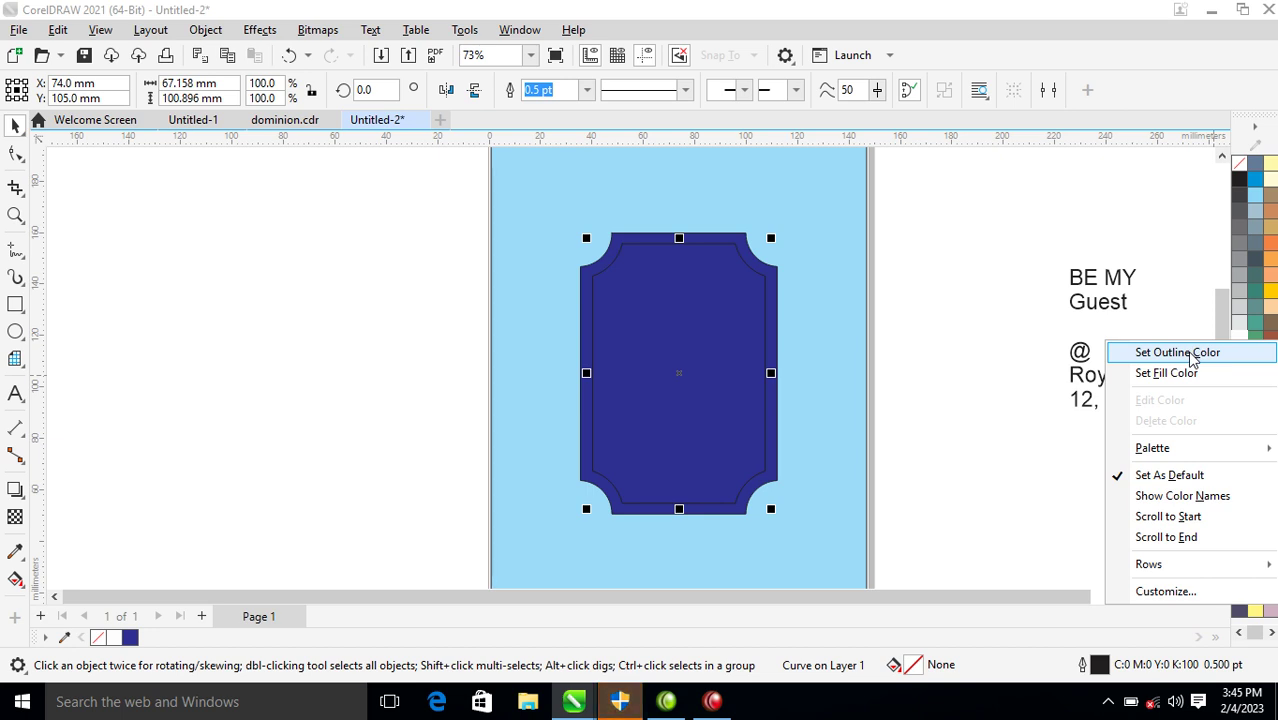
click(1178, 353)
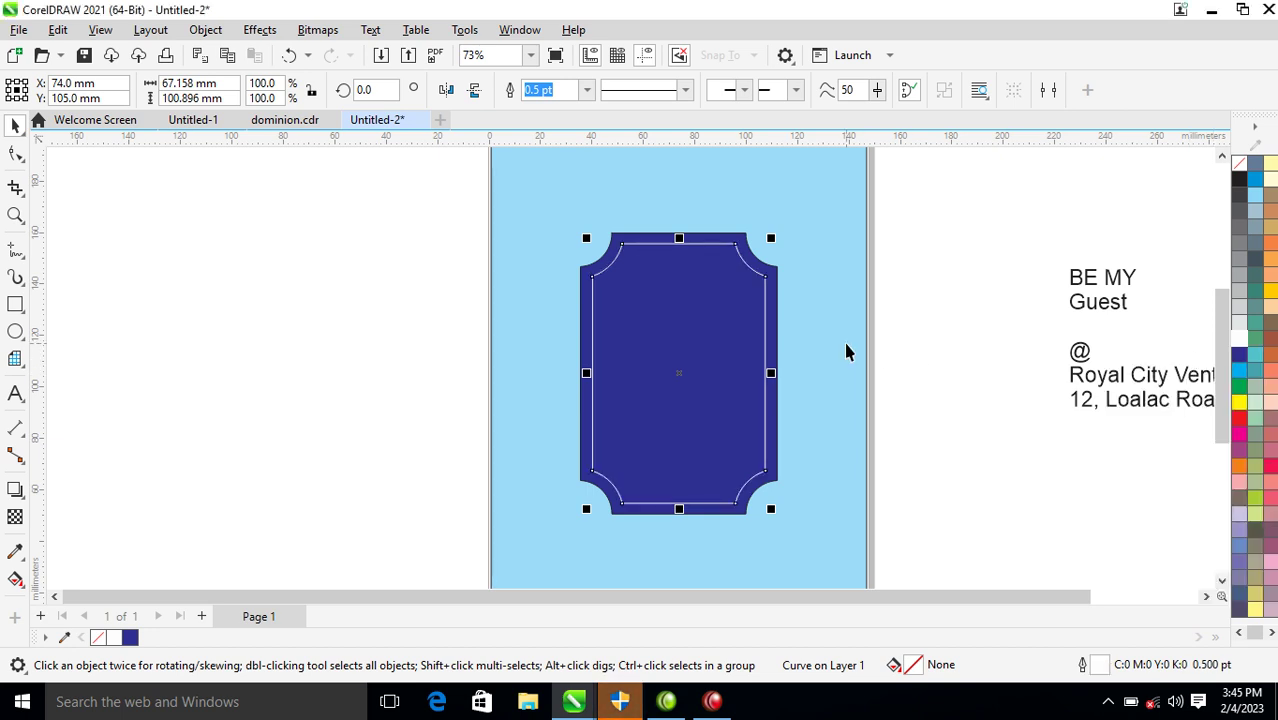
key(F12)
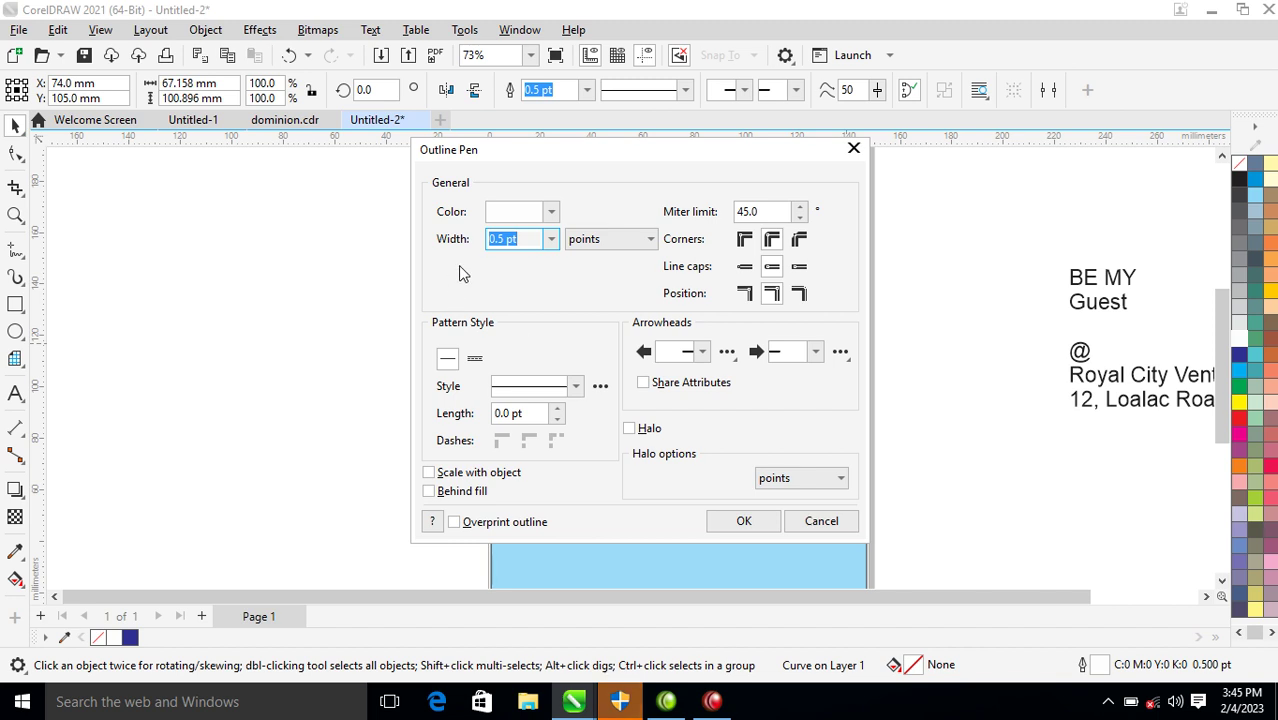
text(4)
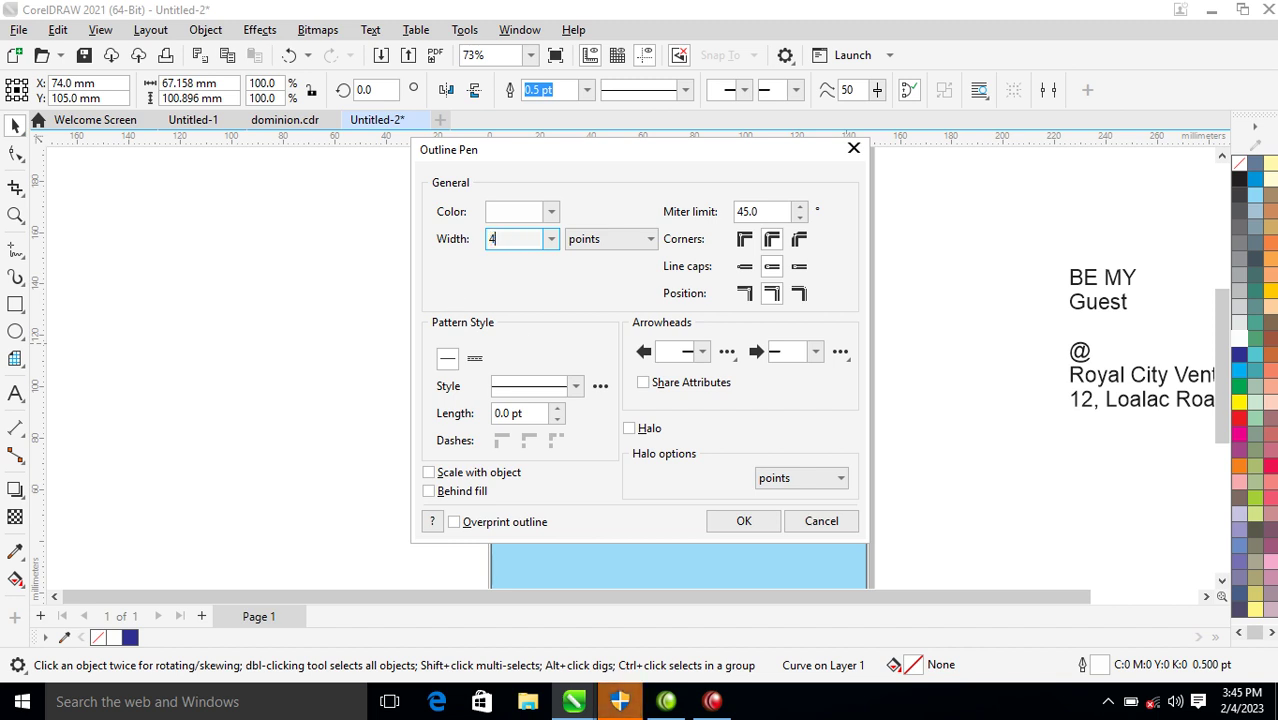
key(Return)
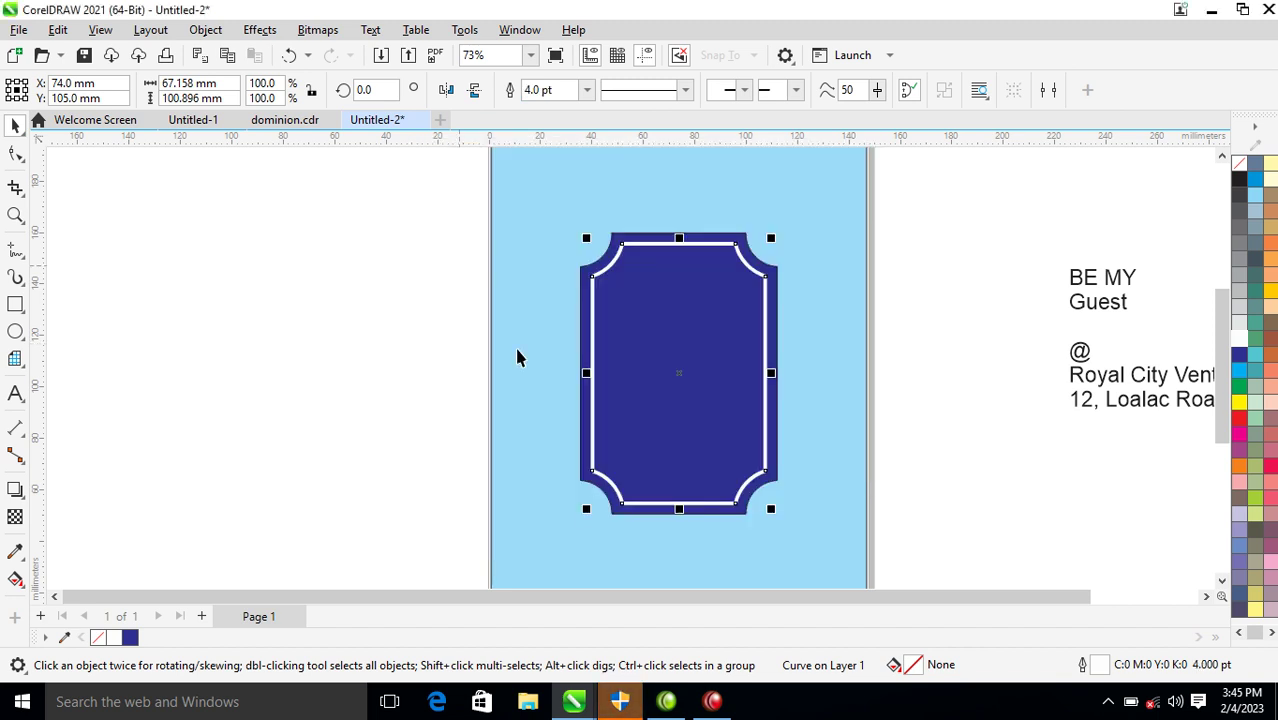
Remove the outline from the outer navy frame and zoom to fit all objects.
click(779, 281)
right_click(1245, 170)
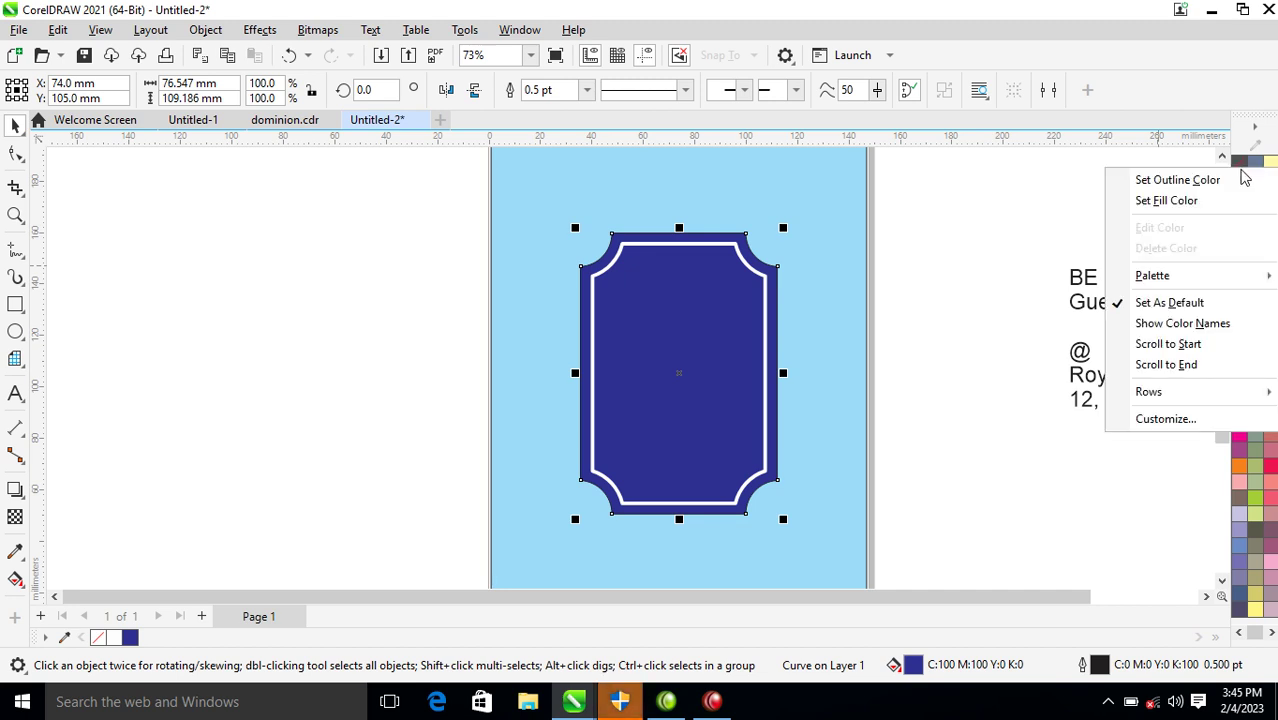
click(1178, 181)
key(F4)
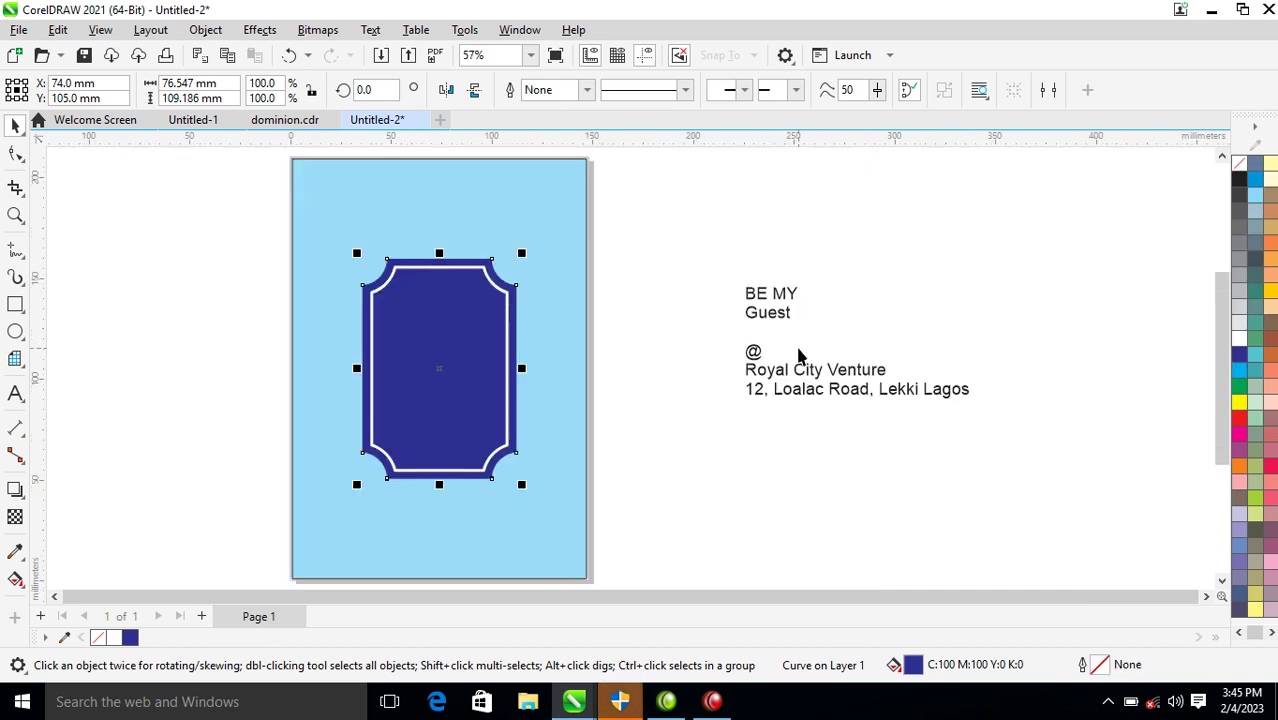
scroll(729, 323, down, 1)
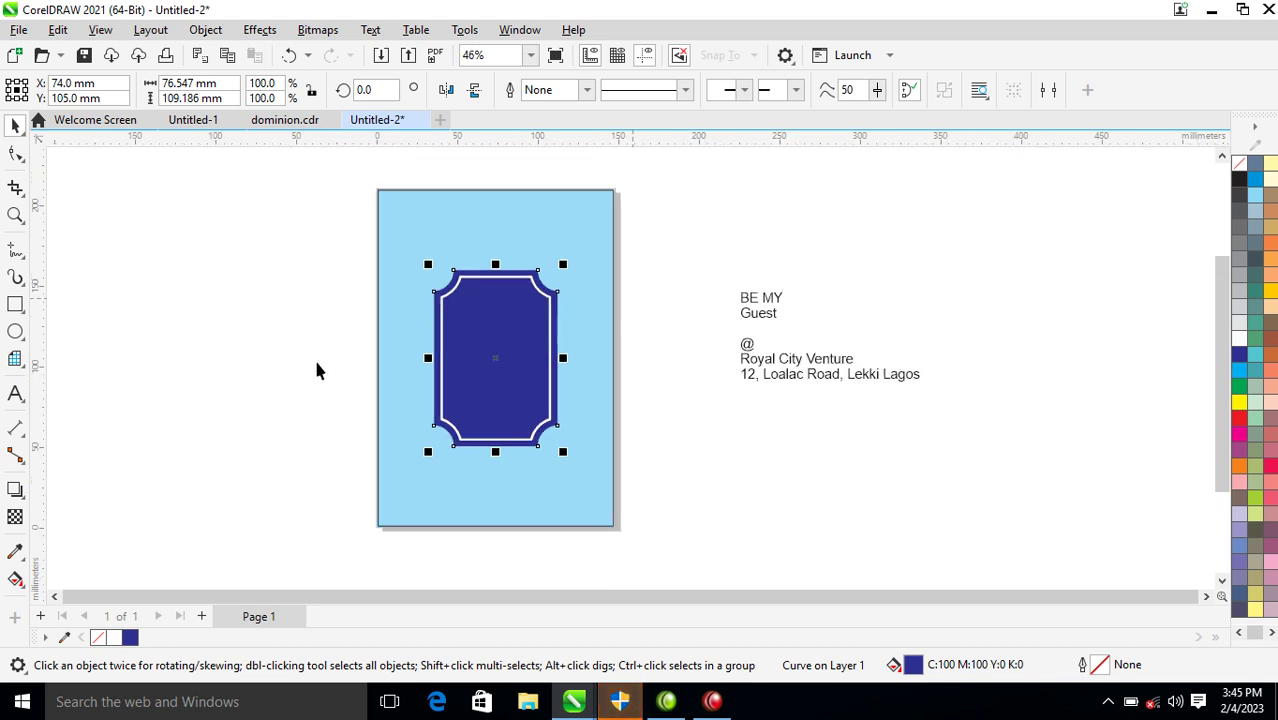
Draw a small rectangle below the address text and skew it into a slanted bar.
click(17, 307)
drag(793, 428, 872, 448)
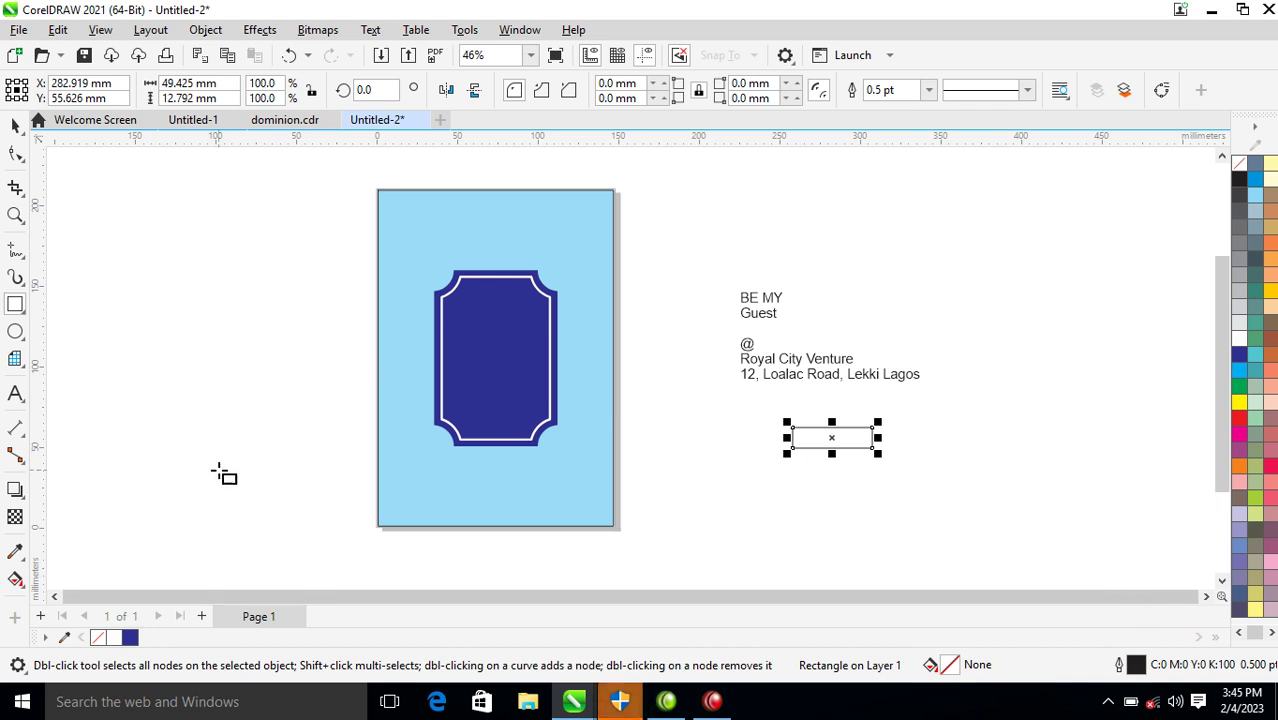
key(space)
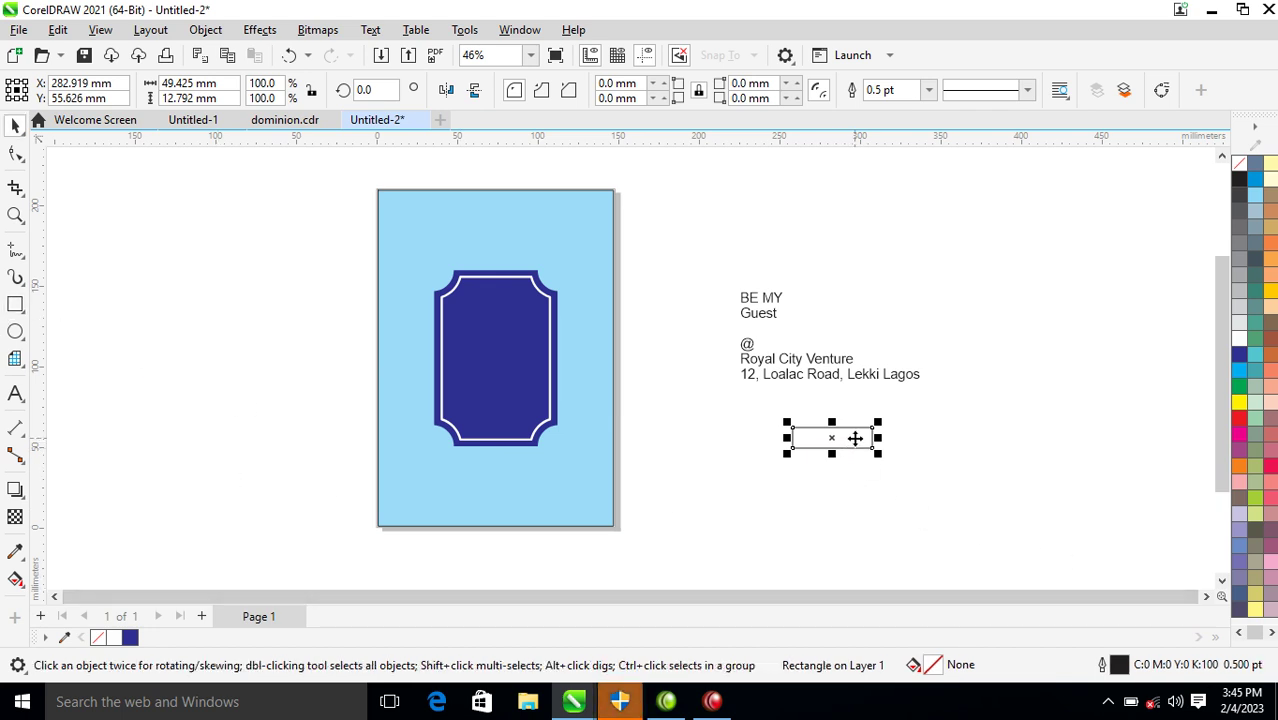
click(855, 438)
drag(886, 447, 880, 406)
click(808, 438)
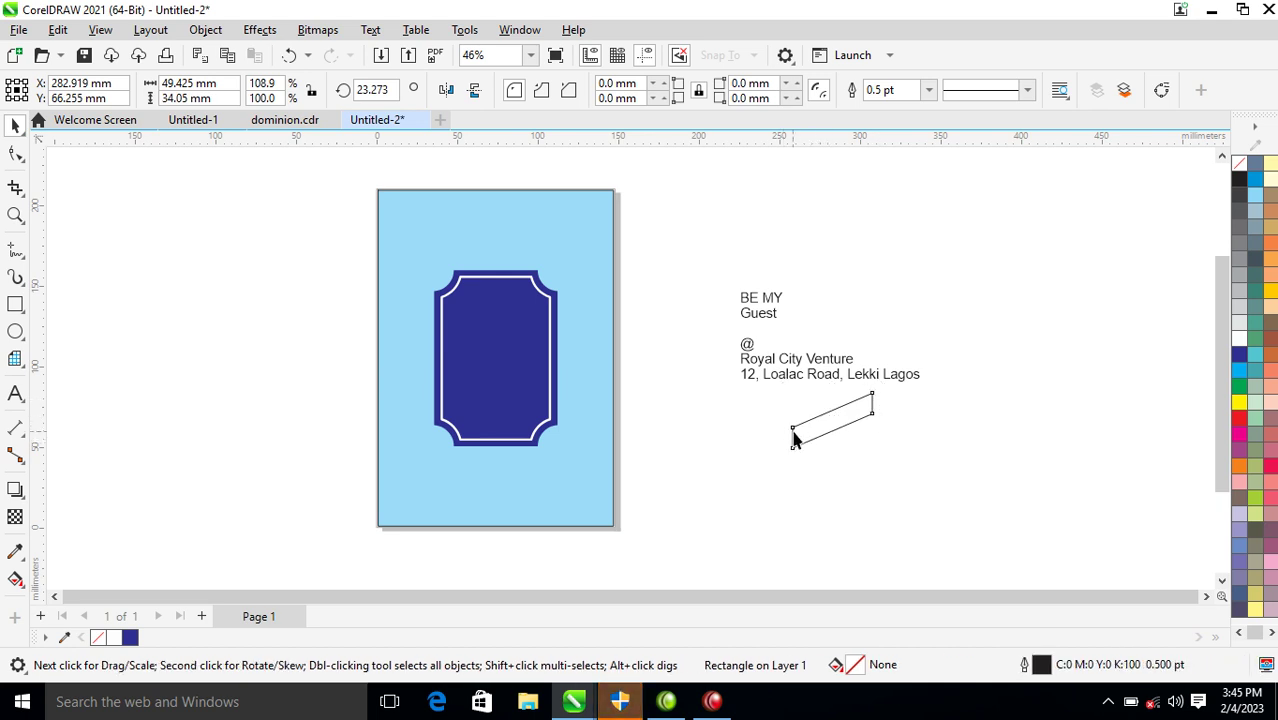
Mirror a copy of the bar and group the pair into one chevron.
click(798, 436)
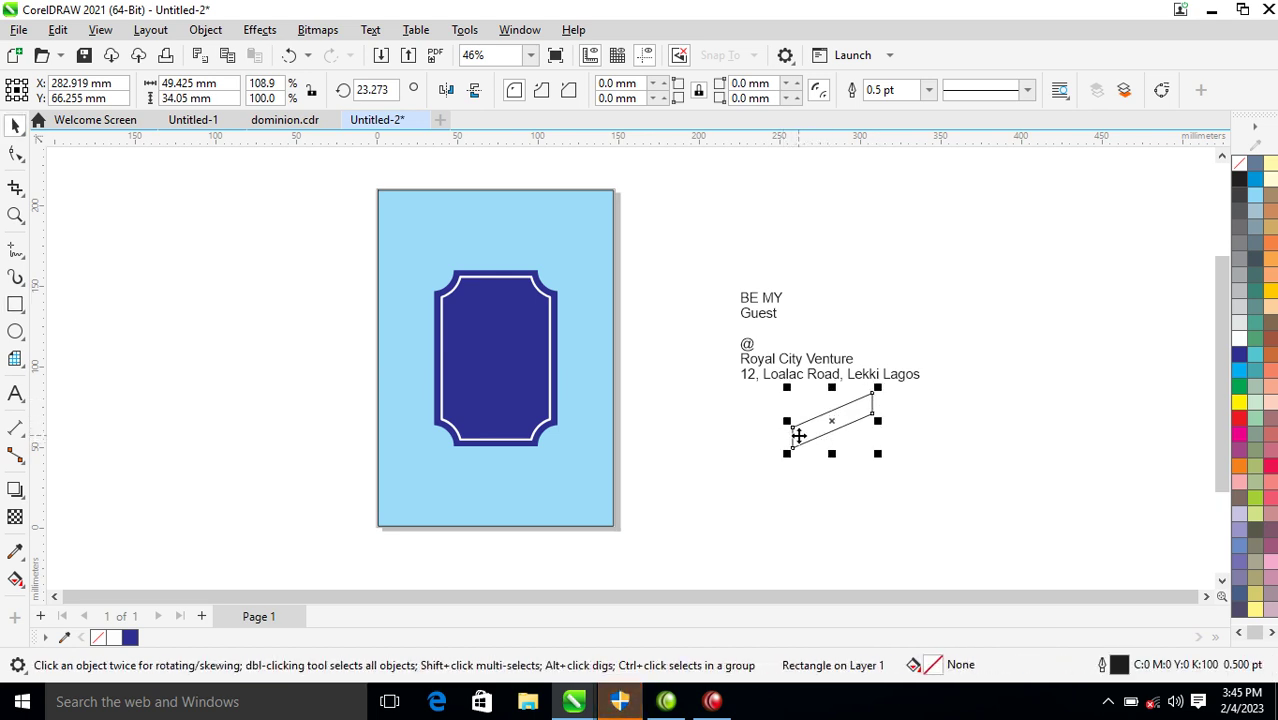
drag(790, 432, 941, 423)
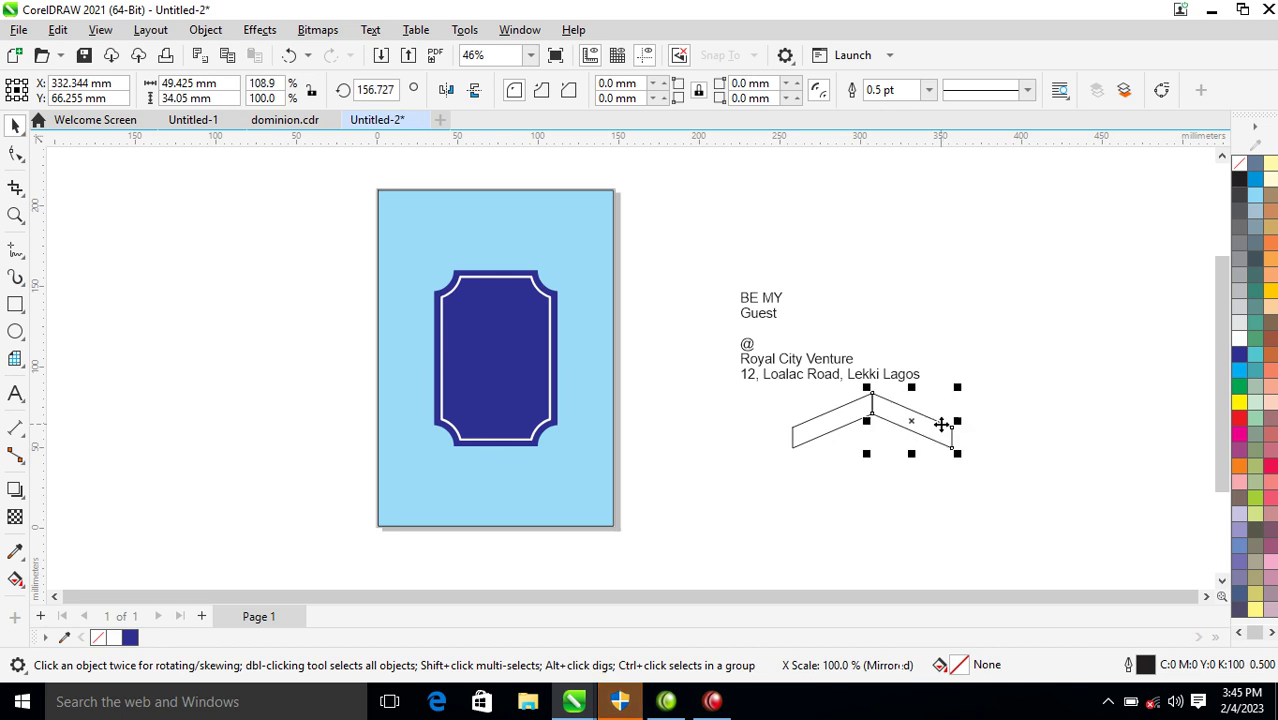
shift+click(839, 418)
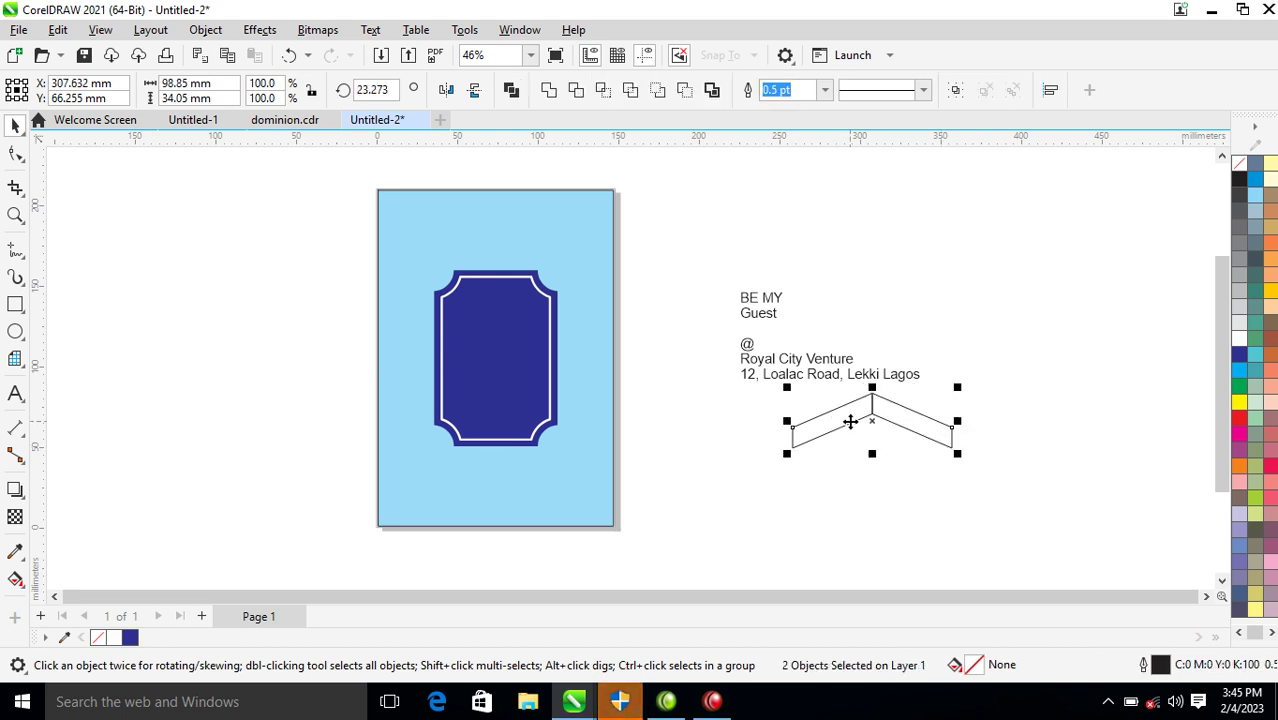
key(ctrl+g)
Repeat mirrored chevron copies into a nine-piece, 889.648 mm zigzag and select it all.
drag(788, 425, 977, 422)
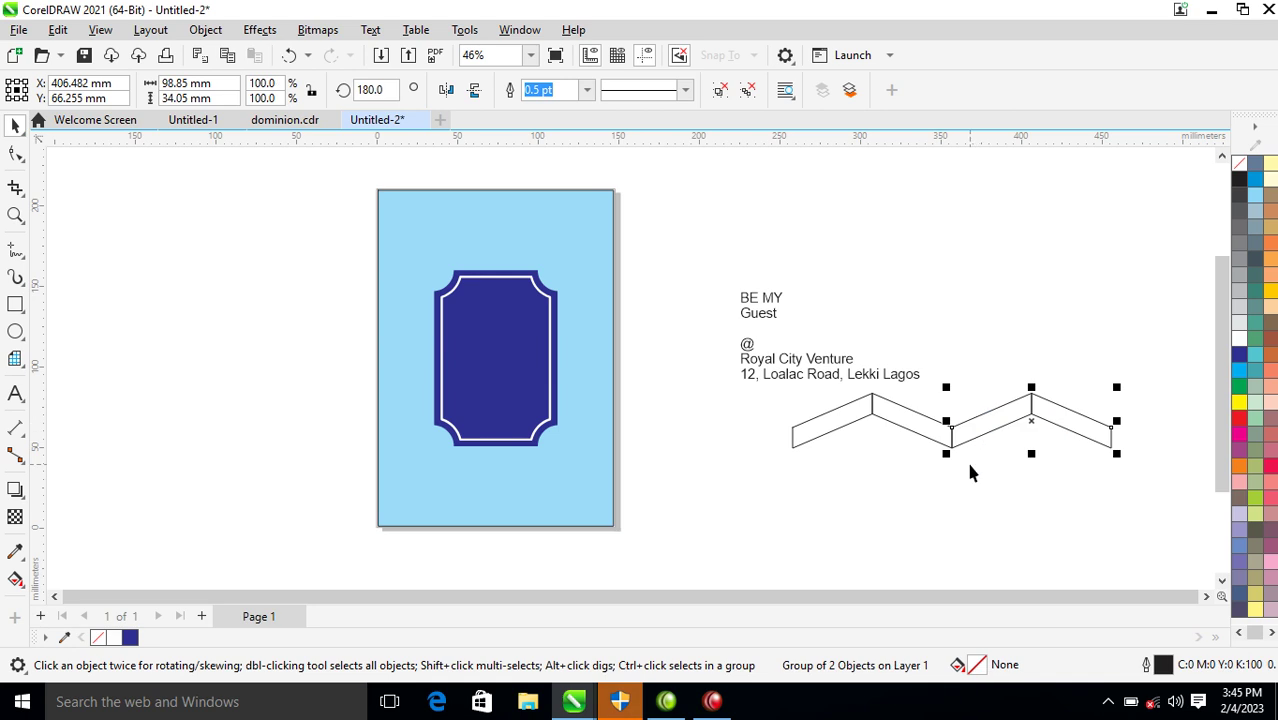
key(ctrl+r)
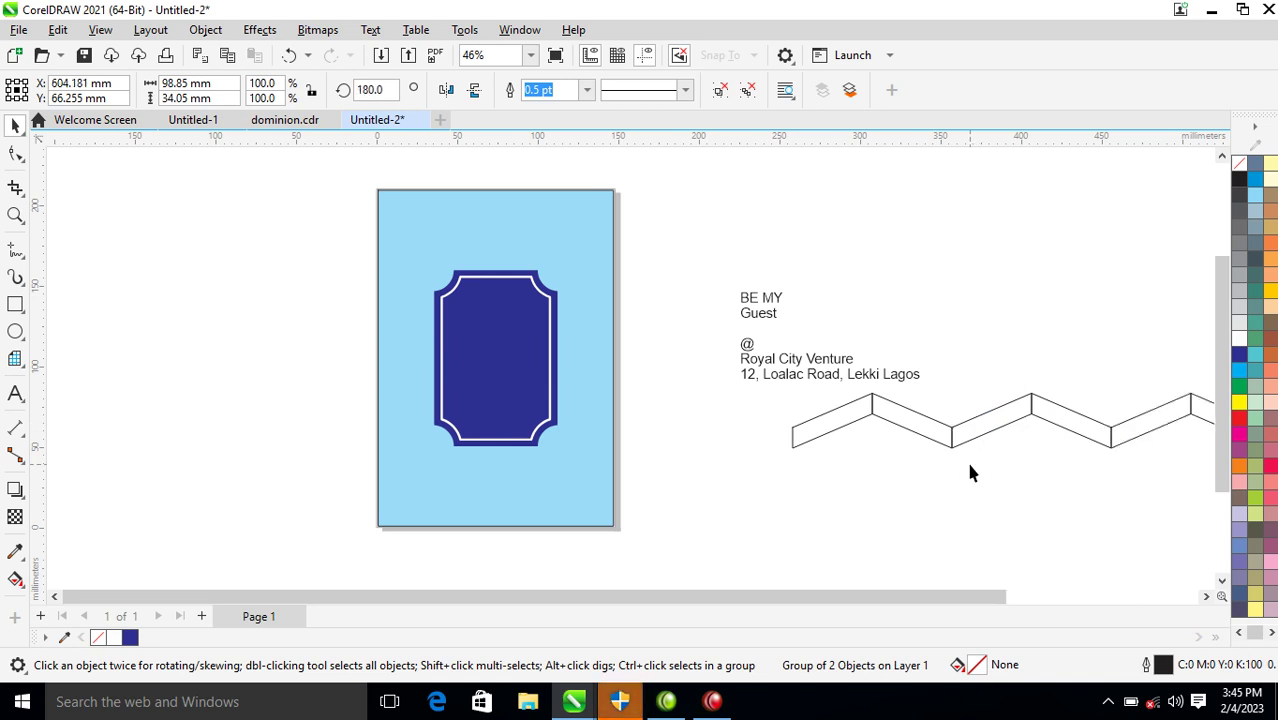
key(ctrl+r)
scroll(965, 458, down, 5)
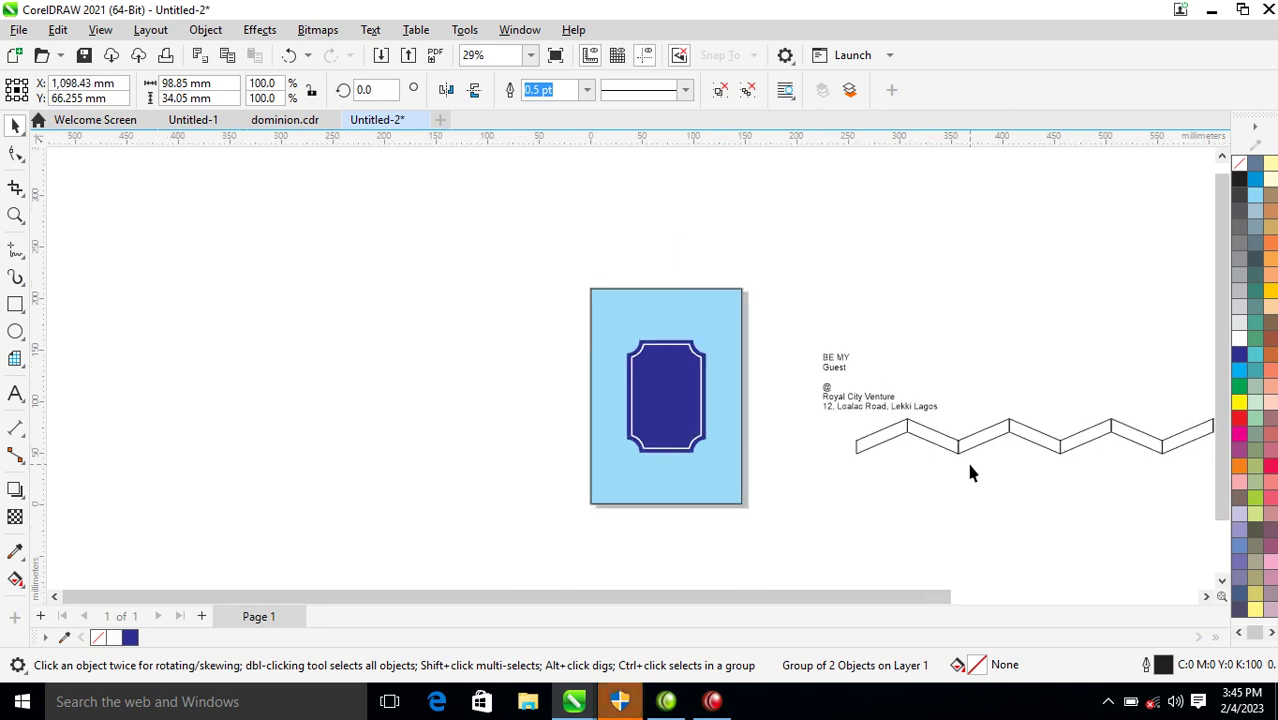
key(z)
drag(881, 340, 1004, 474)
drag(163, 441, 161, 438)
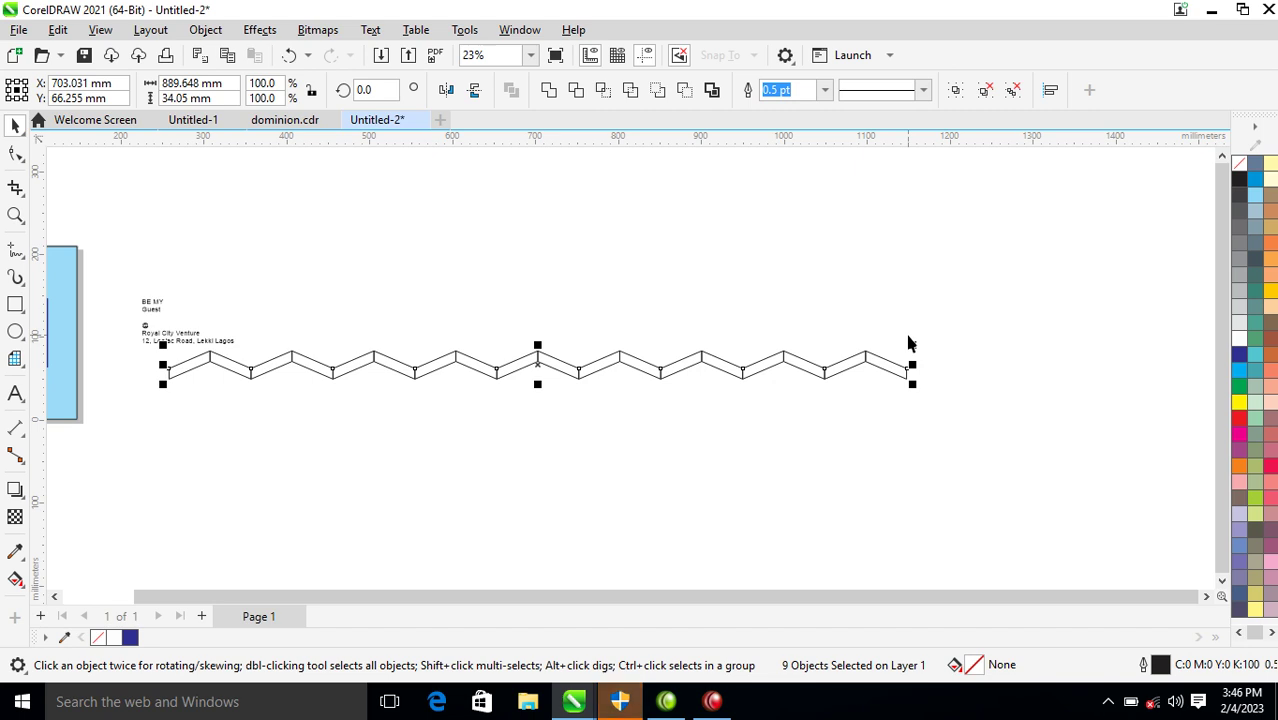
Group the zigzag, shrink it to about 56%, and stack repeated copies downward.
key(ctrl+g)
drag(913, 352, 591, 356)
drag(455, 376, 453, 391)
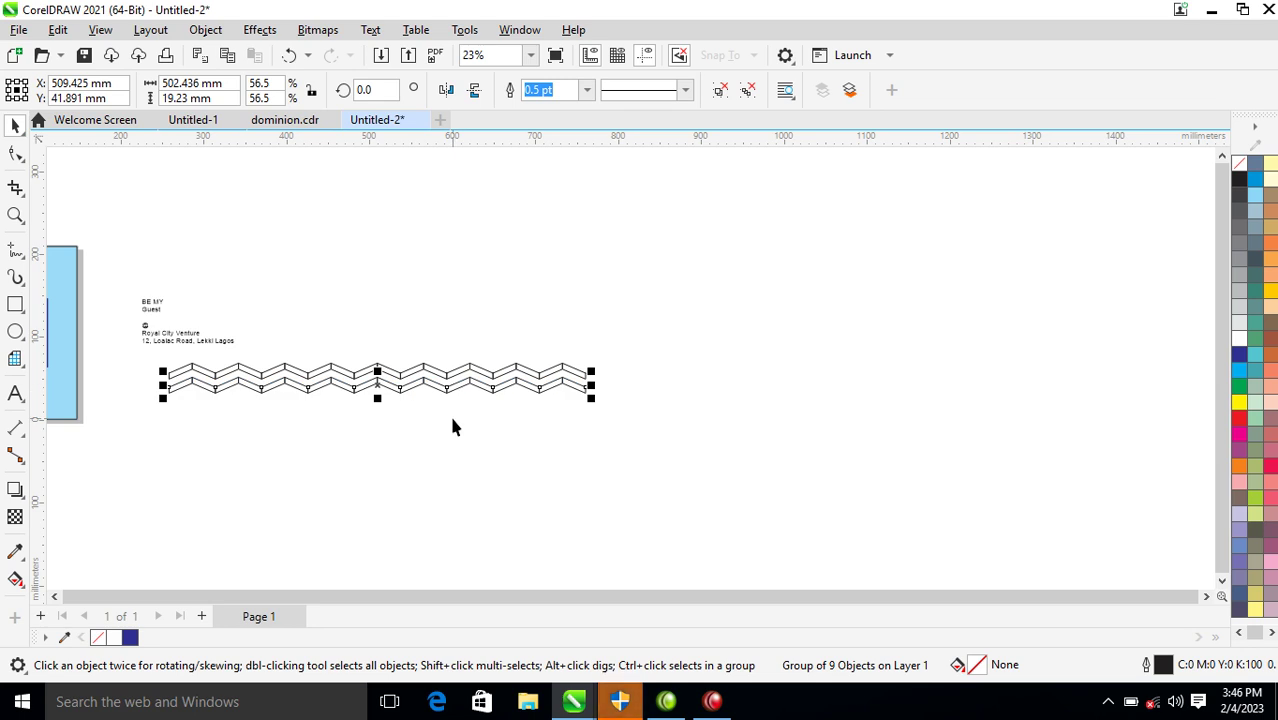
key(ctrl+r)
key(ctrl+r)
key(ctrl+r)
key(ctrl+r)
key(ctrl+r)
key(ctrl+r)
key(ctrl+r)
key(ctrl+r)
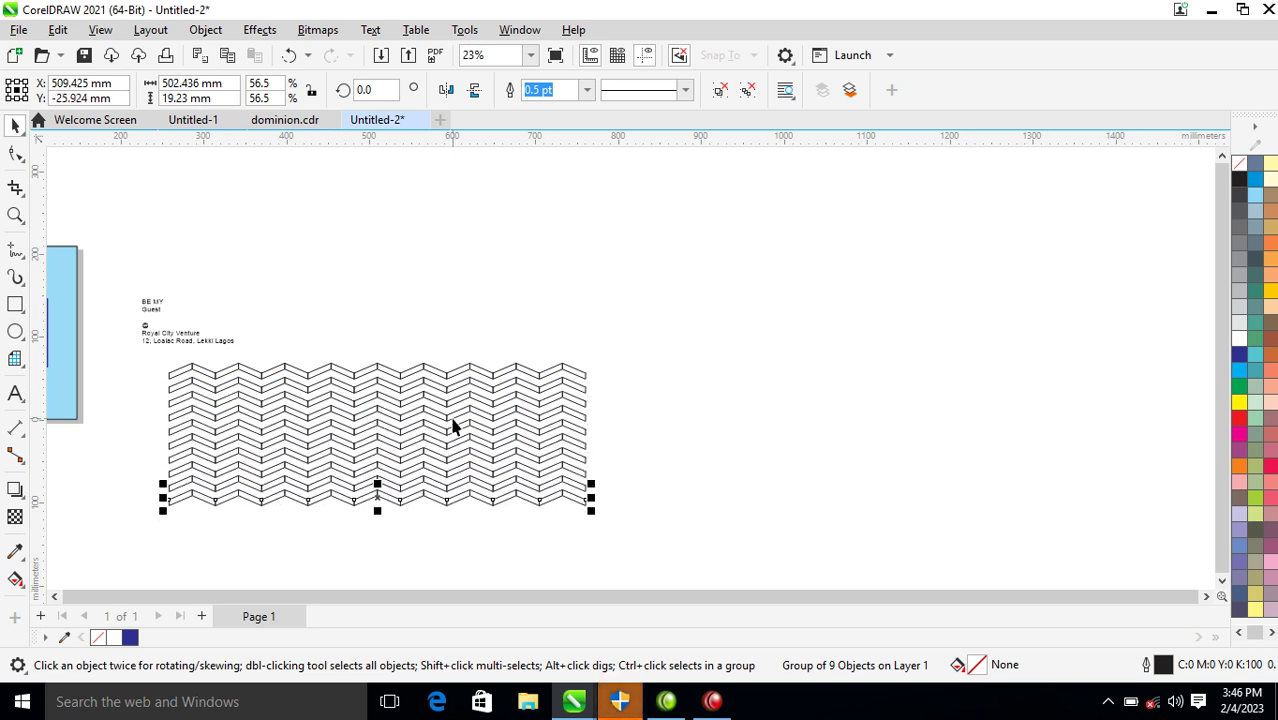
key(ctrl+r)
key(ctrl+r)
key(ctrl+r)
key(ctrl+r)
key(ctrl+r)
key(ctrl+r)
key(ctrl+r)
key(ctrl+r)
key(ctrl+r)
key(ctrl+r)
key(ctrl+r)
key(ctrl+r)
key(ctrl+r)
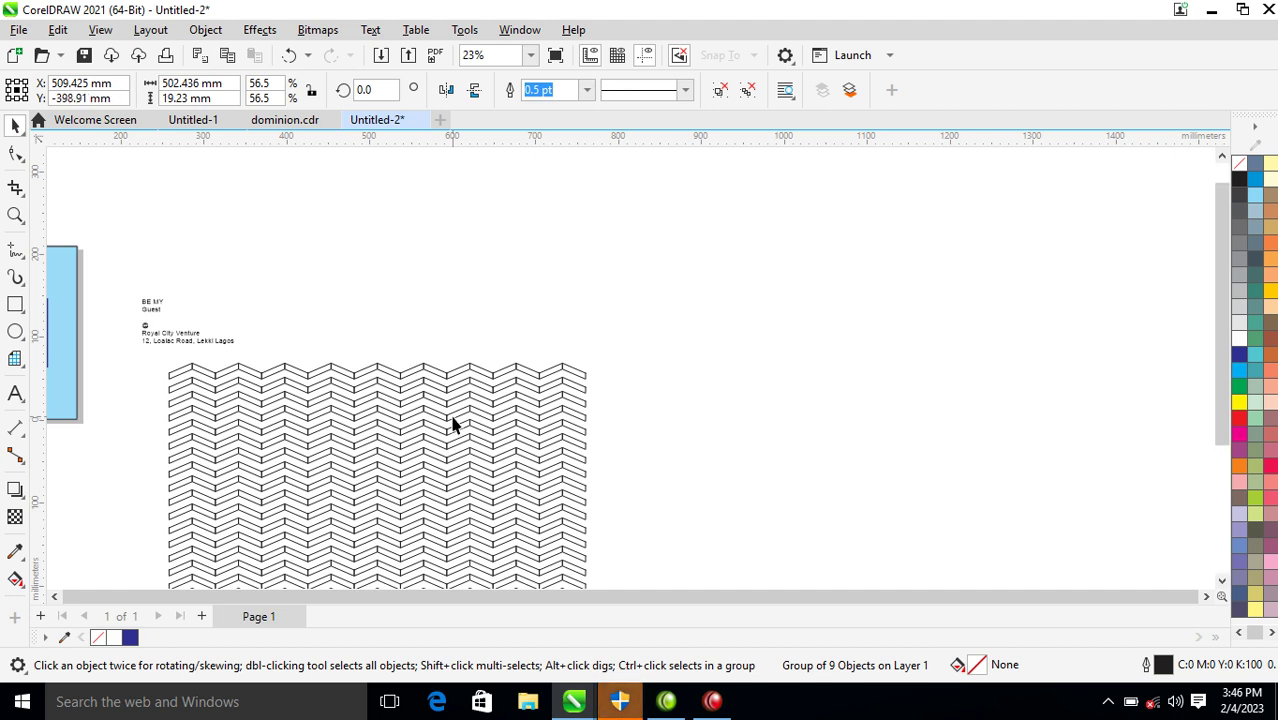
key(F4)
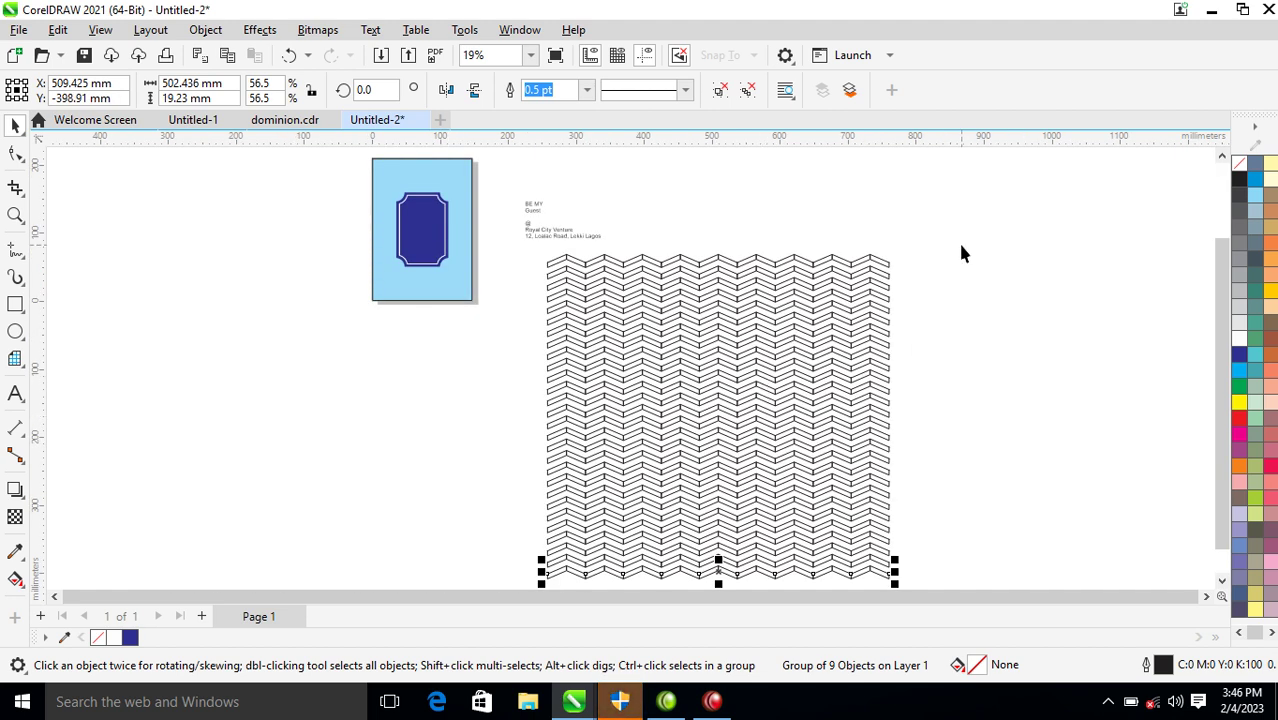
key(ctrl+r)
Fill all the zigzag rows white, remove their outline, and group the 29 objects.
drag(944, 255, 511, 557)
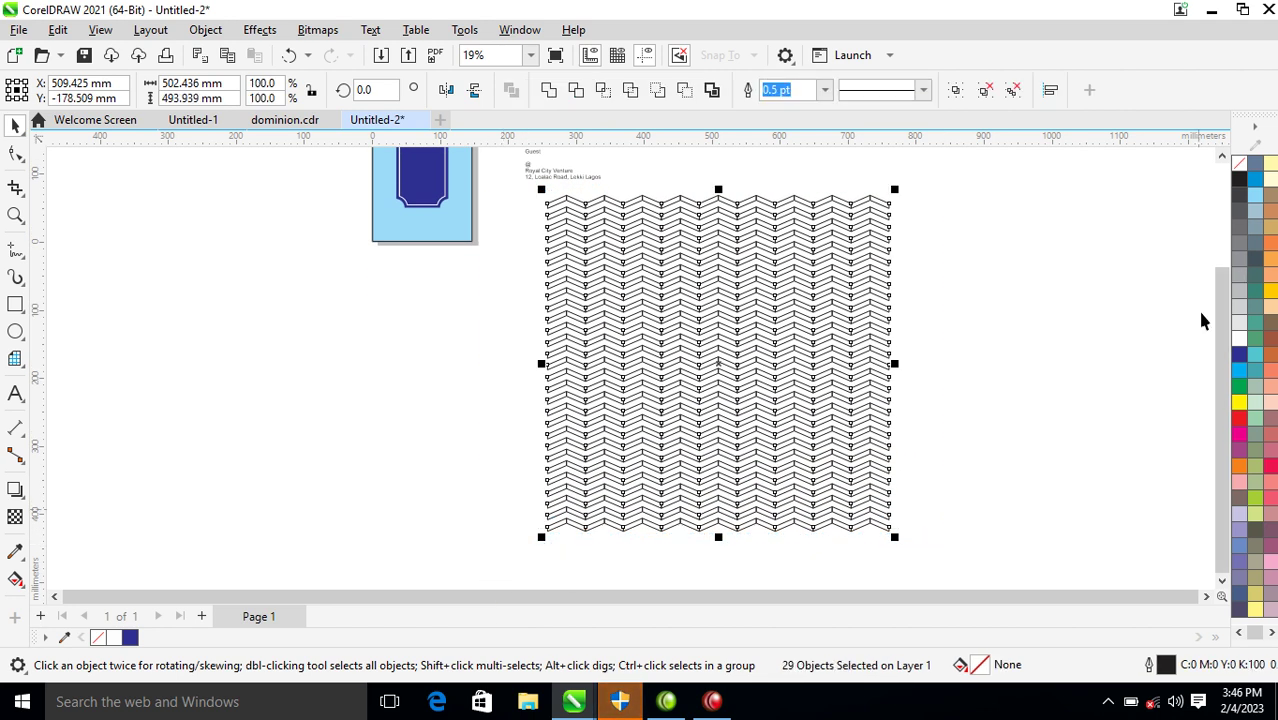
click(1239, 340)
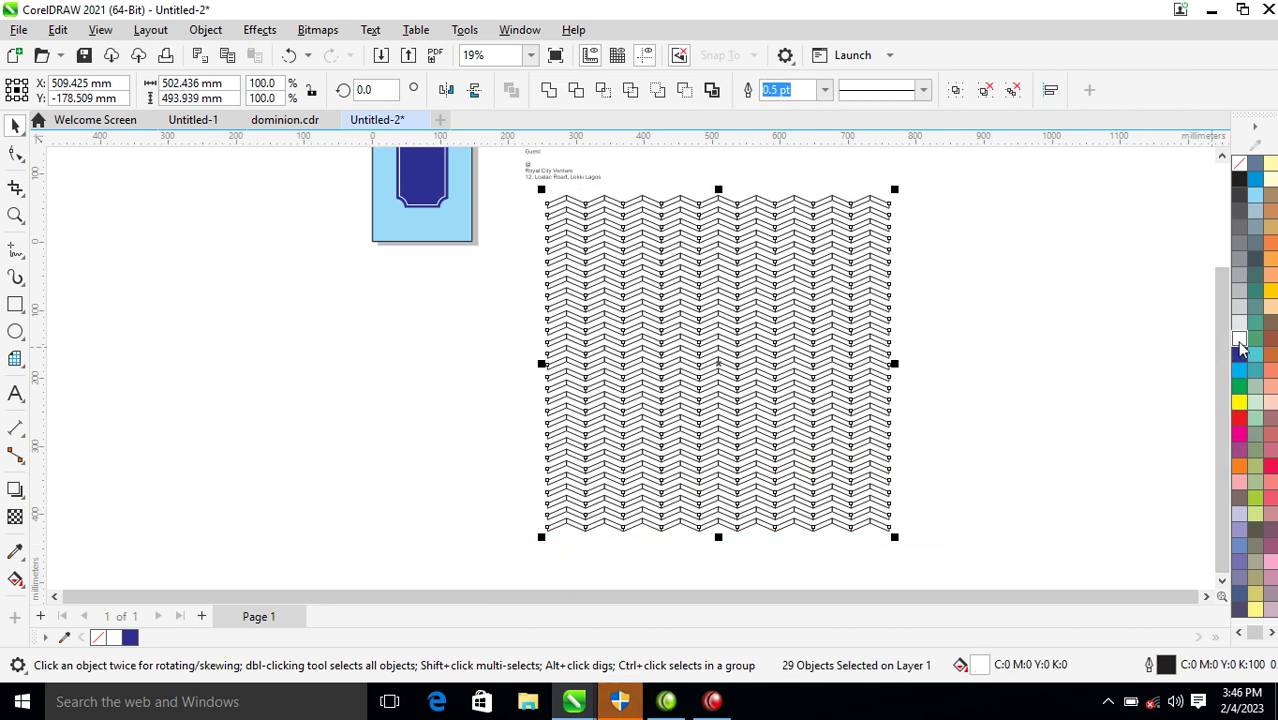
right_click(1241, 168)
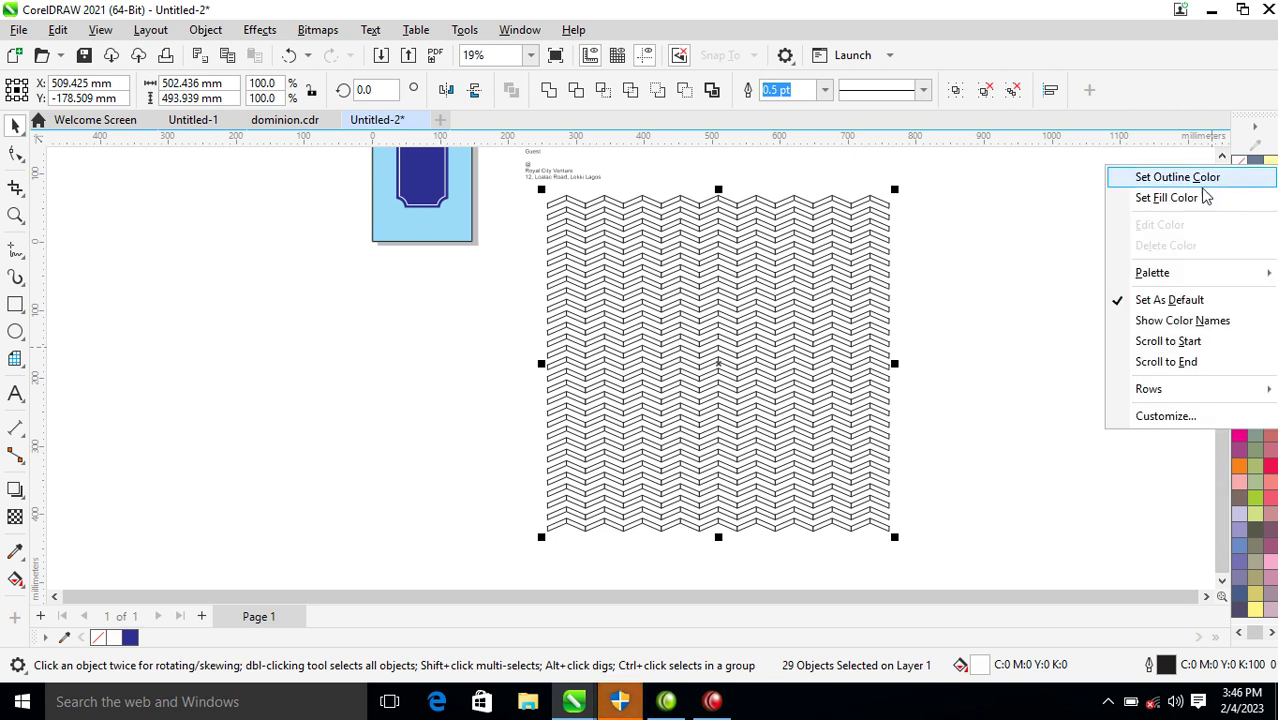
click(1193, 181)
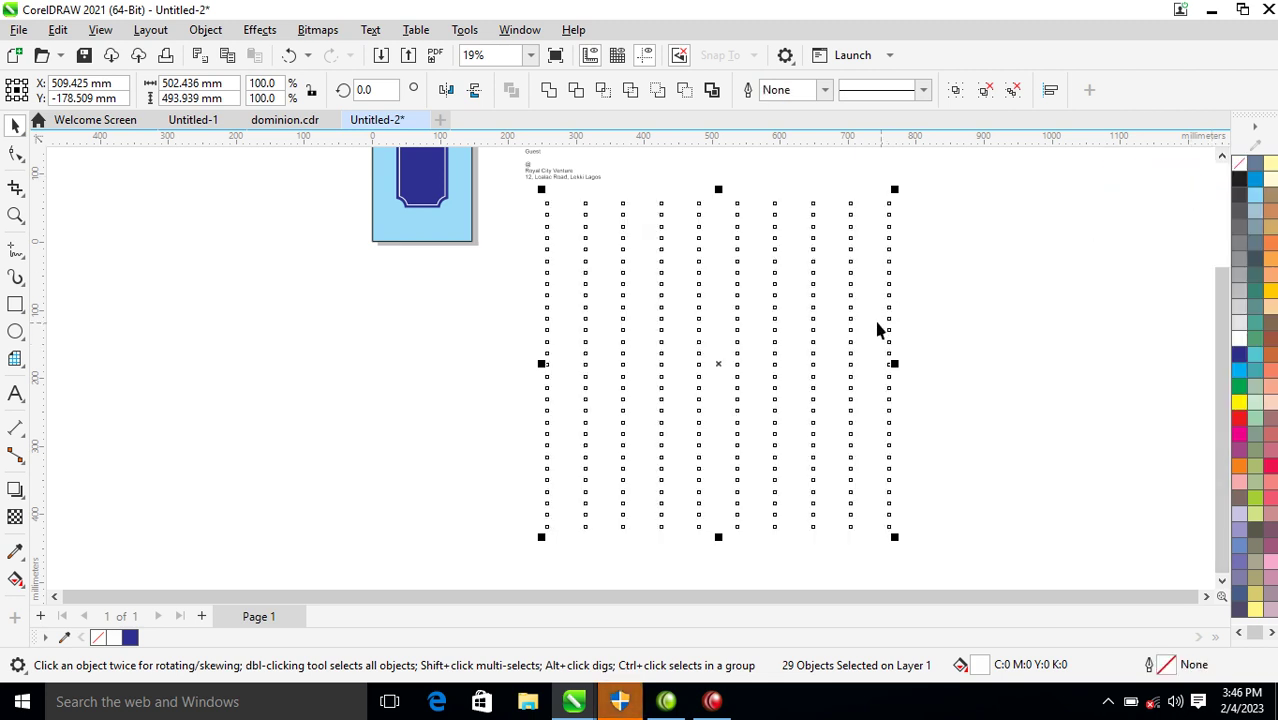
key(ctrl+g)
Move the chevron pattern over the card and scale it to 50.5%.
drag(850, 334, 596, 251)
drag(767, 428, 525, 238)
drag(650, 350, 567, 265)
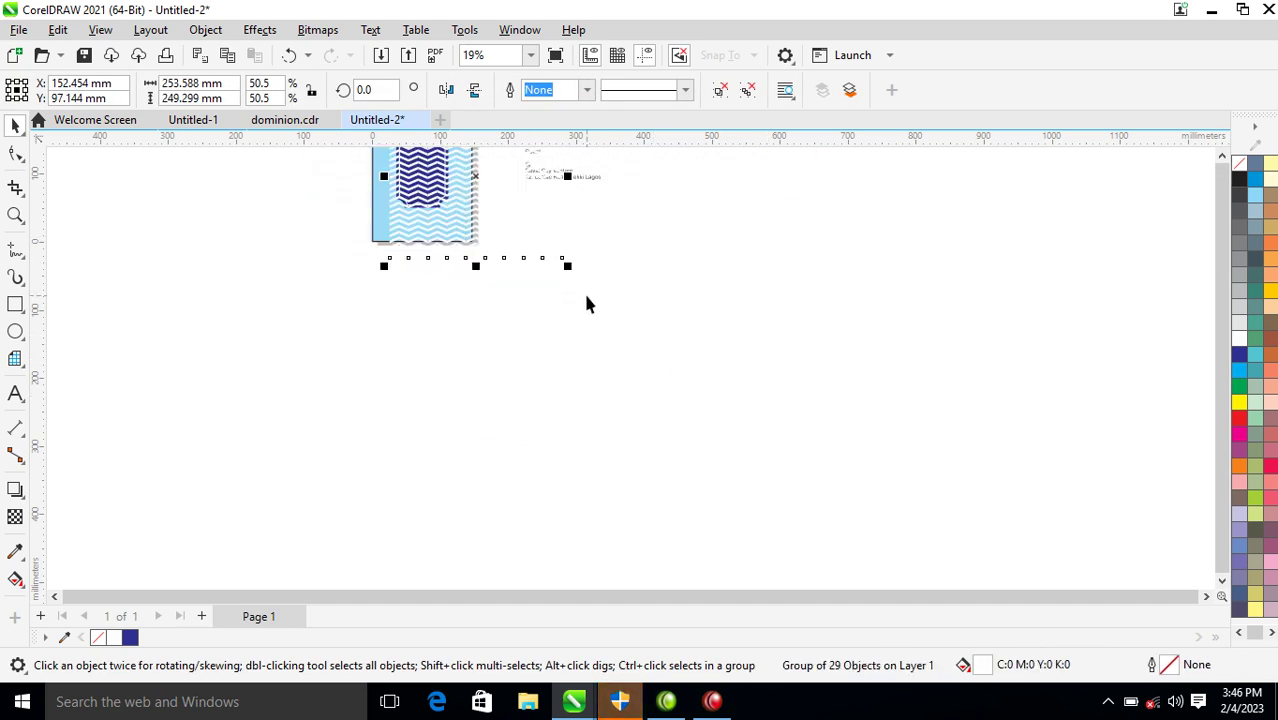
Convert the chevron pattern to a bitmap.
click(328, 30)
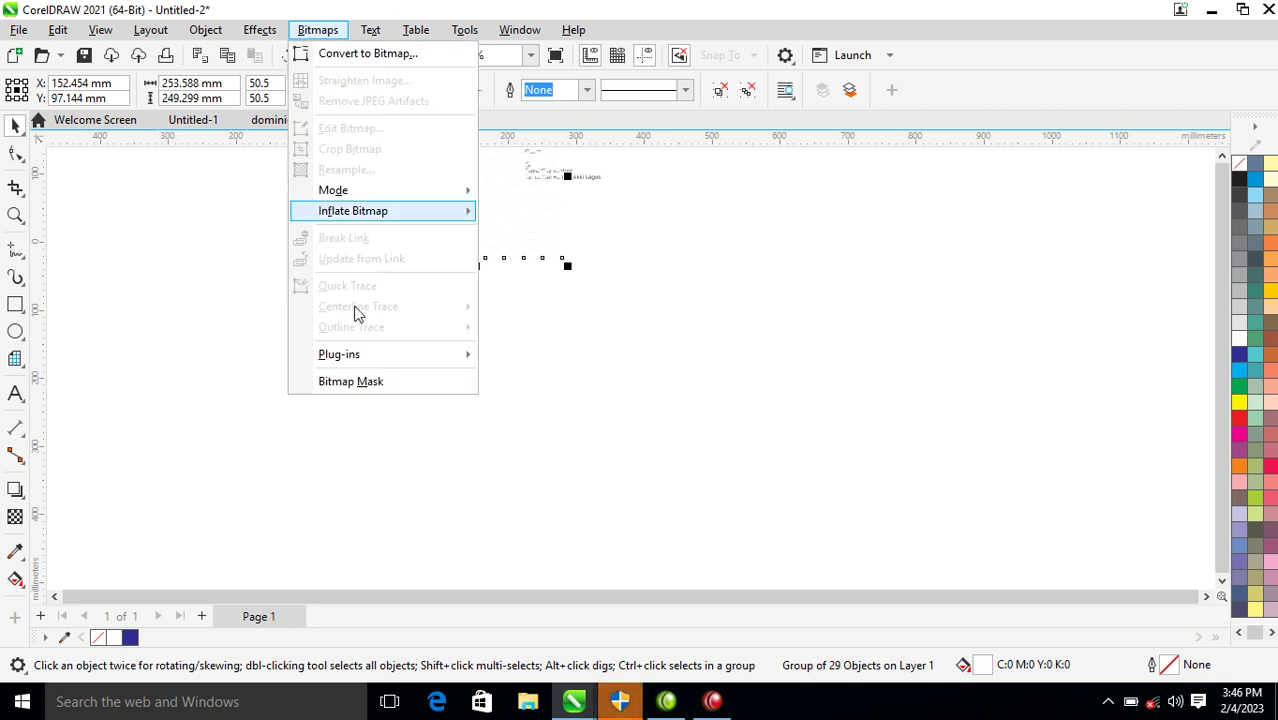
click(370, 54)
click(665, 452)
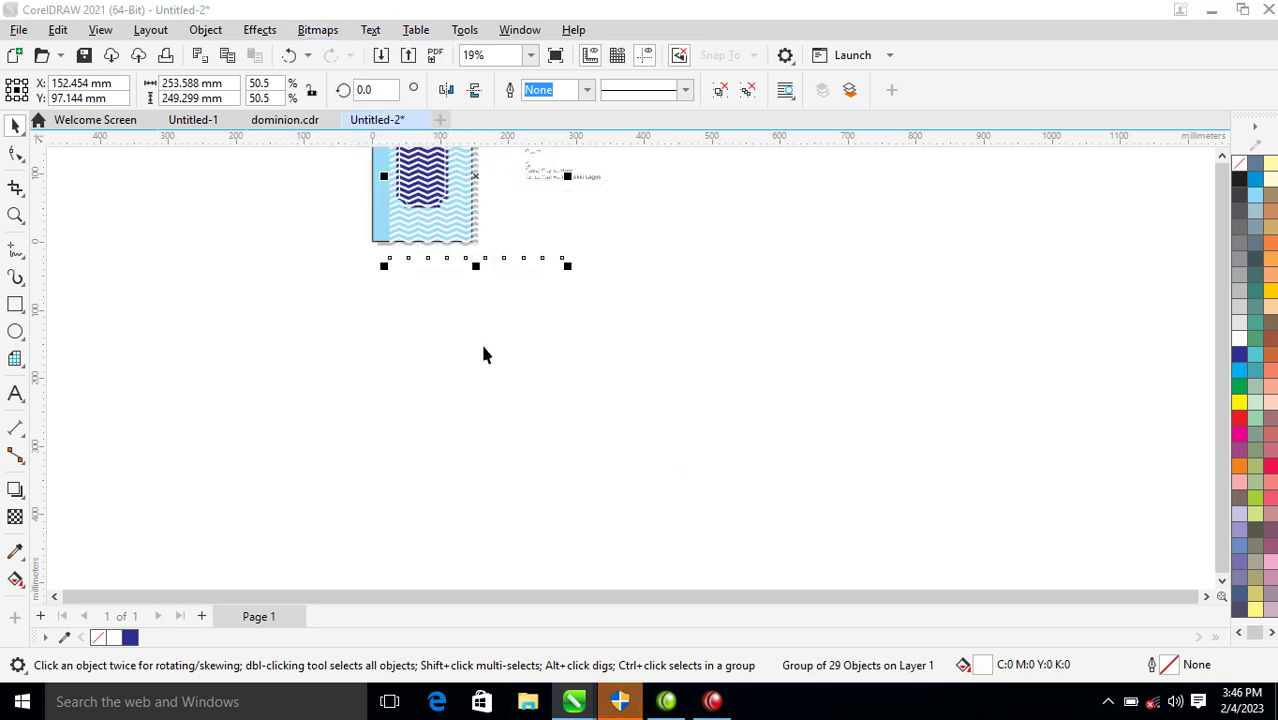
Apply Uniform transparency to the pattern bitmap and zoom in on the card.
click(14, 517)
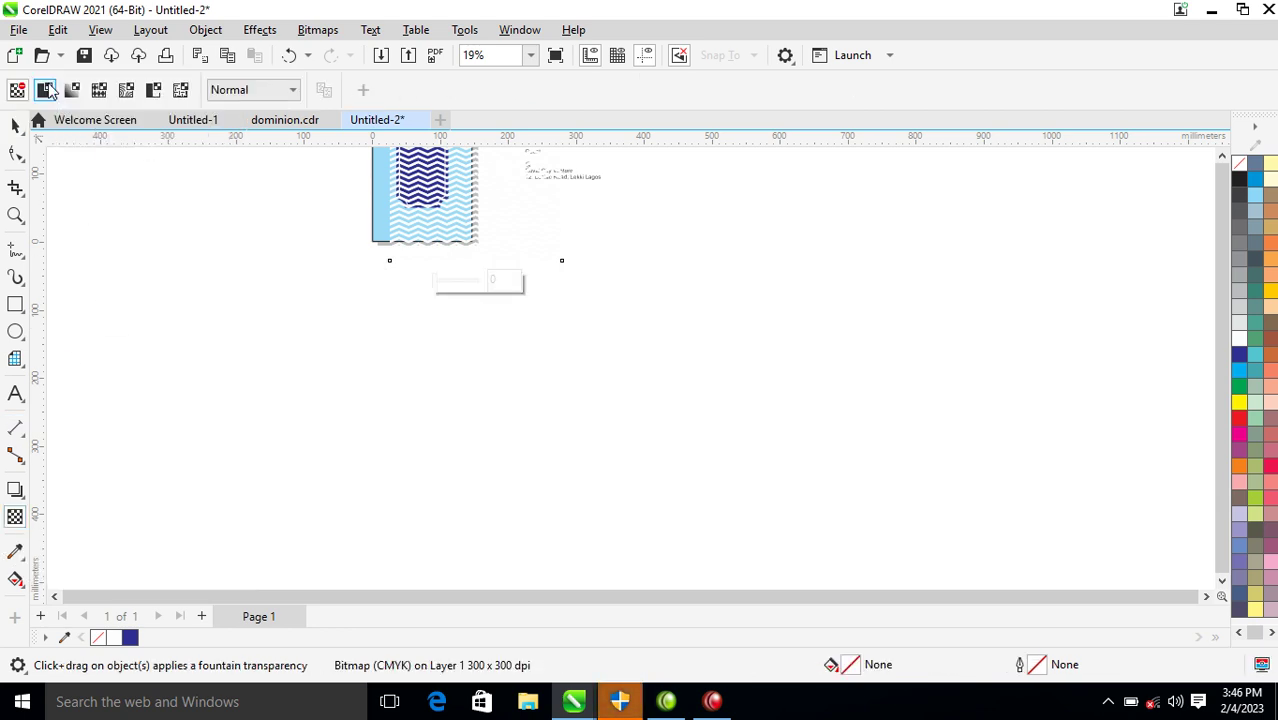
click(46, 90)
key(z)
drag(314, 286, 645, 110)
drag(362, 240, 850, 508)
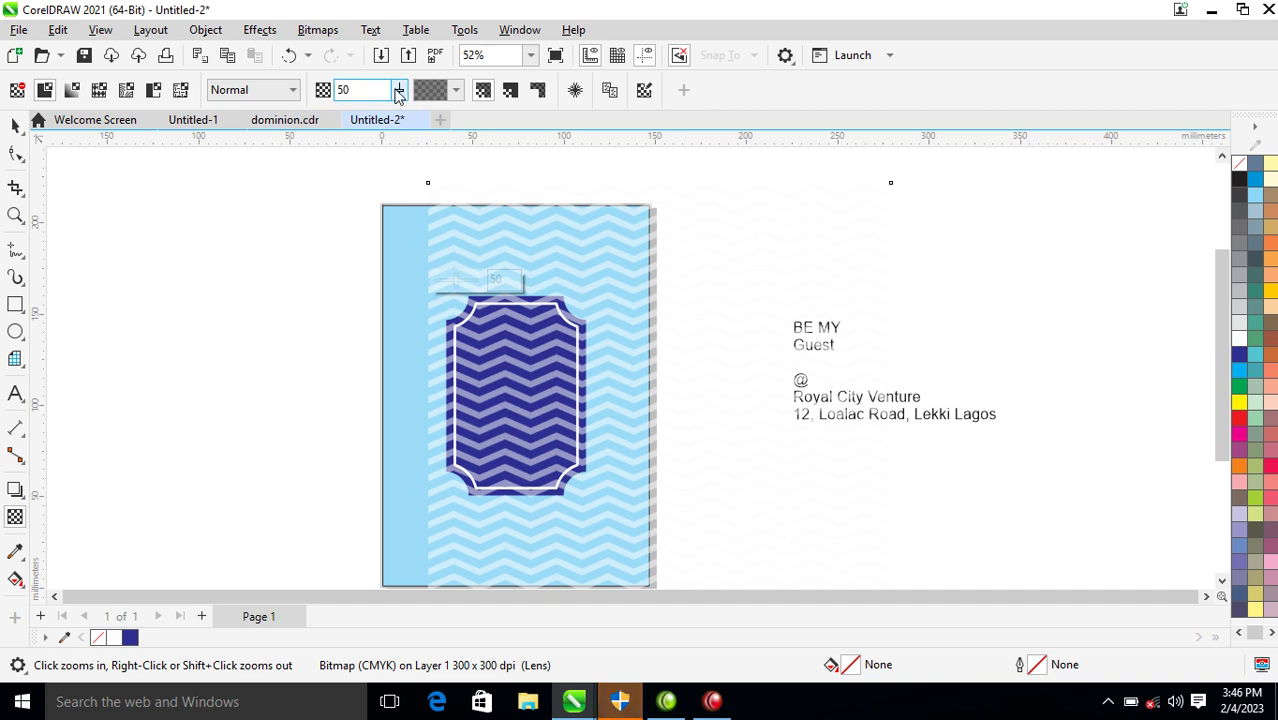
Raise the pattern's transparency to 84.
click(399, 90)
click(403, 112)
drag(403, 112, 420, 124)
click(485, 278)
text(84)
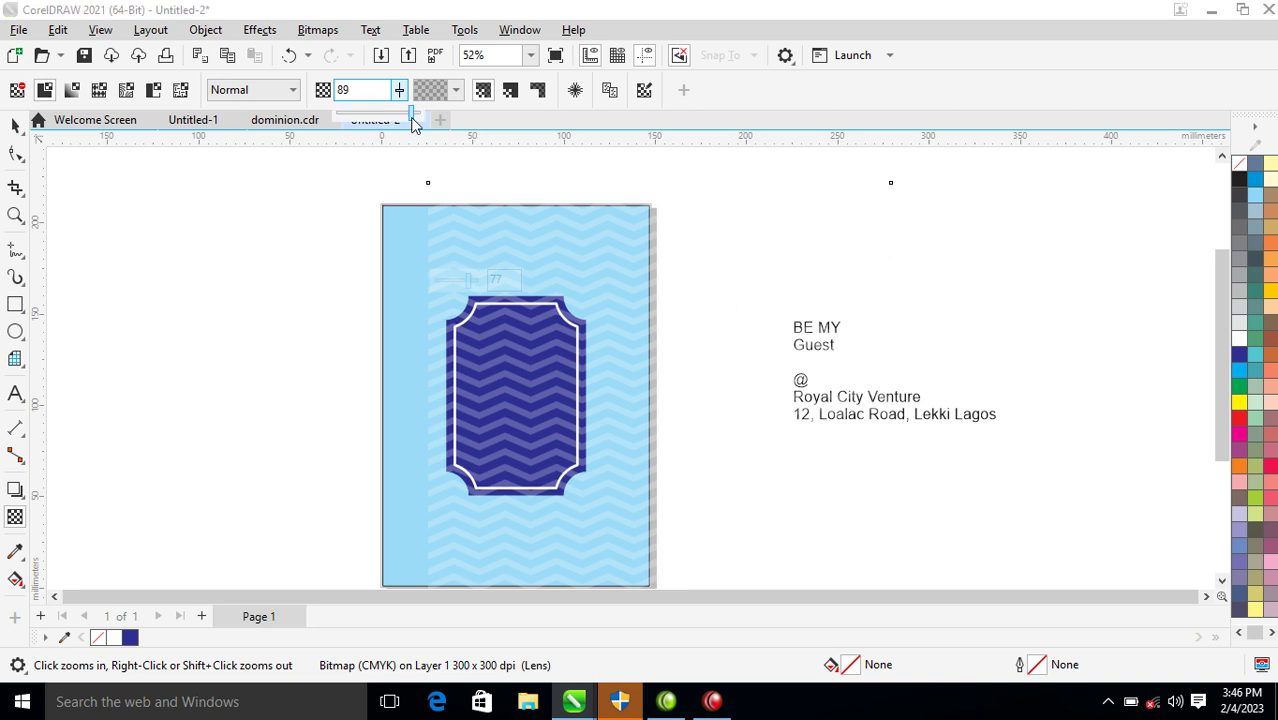
key(Return)
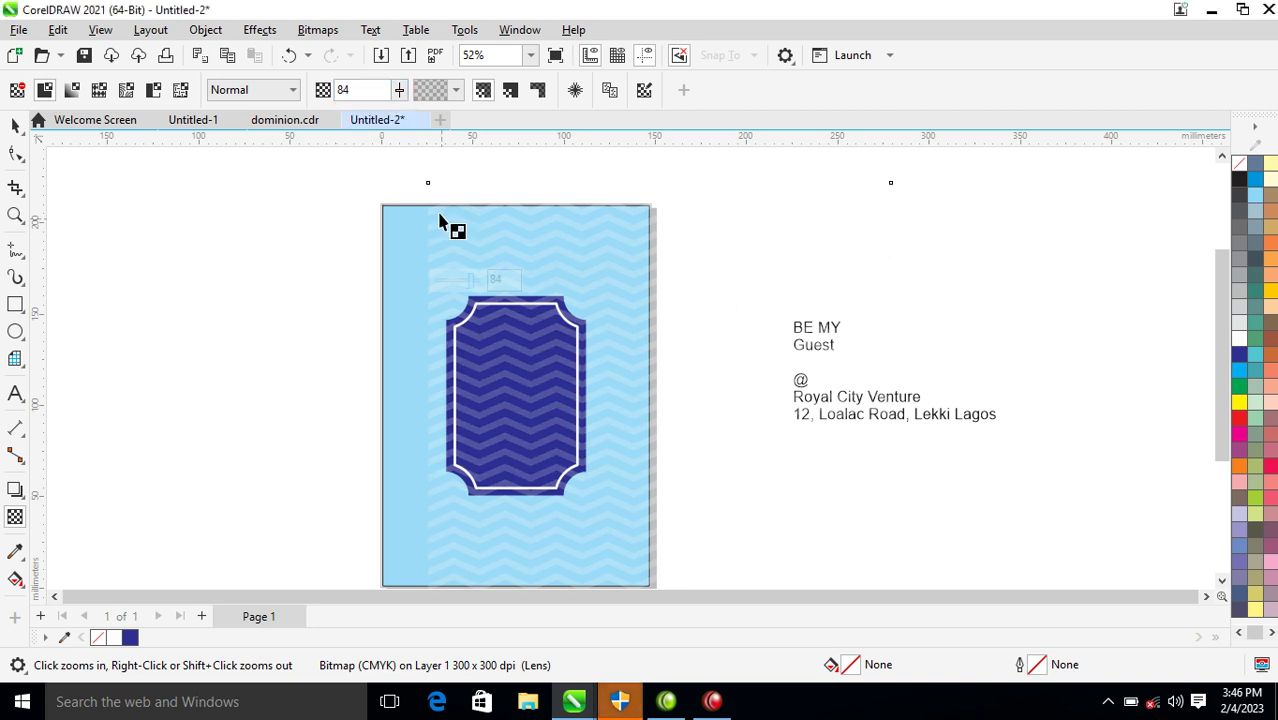
click(15, 125)
click(306, 33)
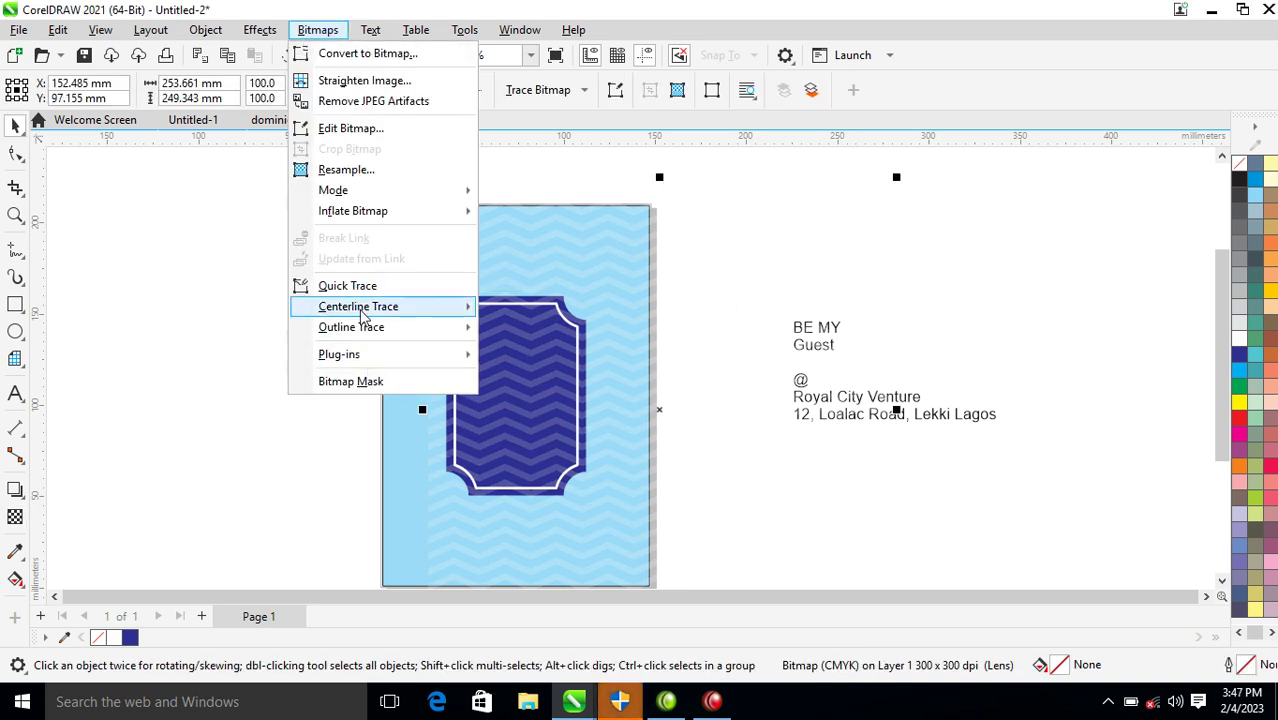
Convert the faded chevron pattern to a bitmap again.
click(347, 55)
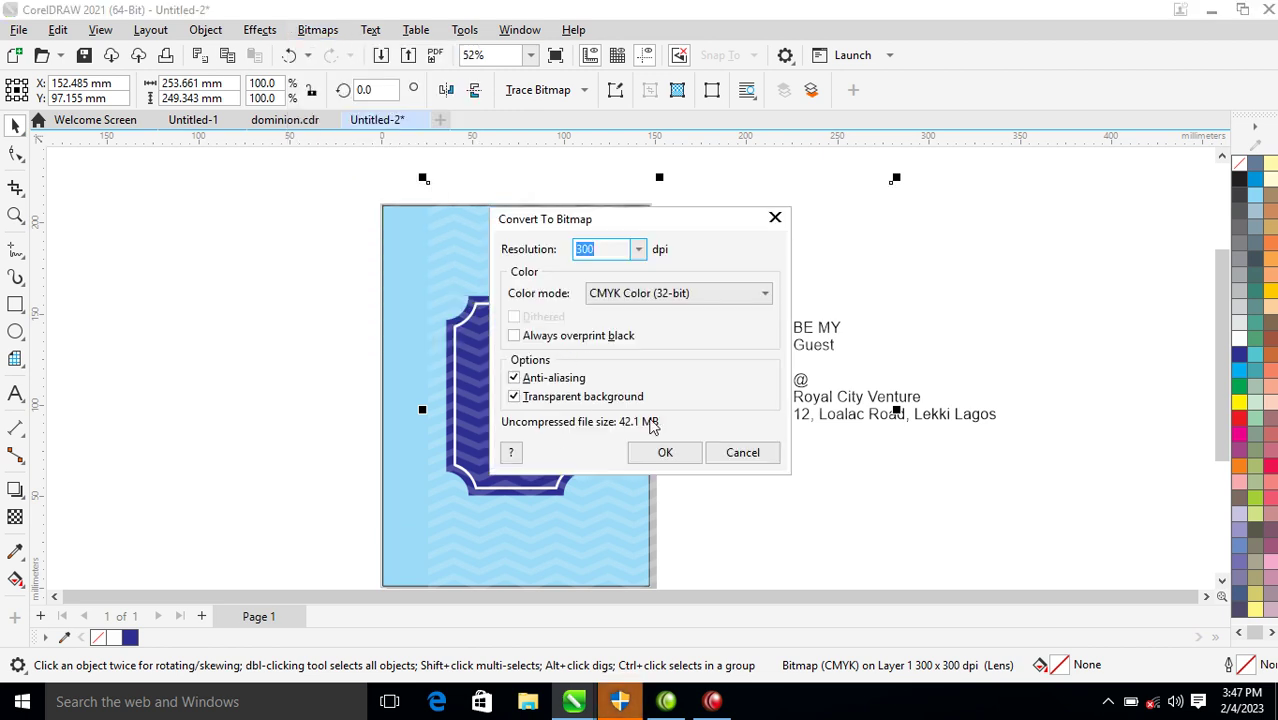
click(660, 452)
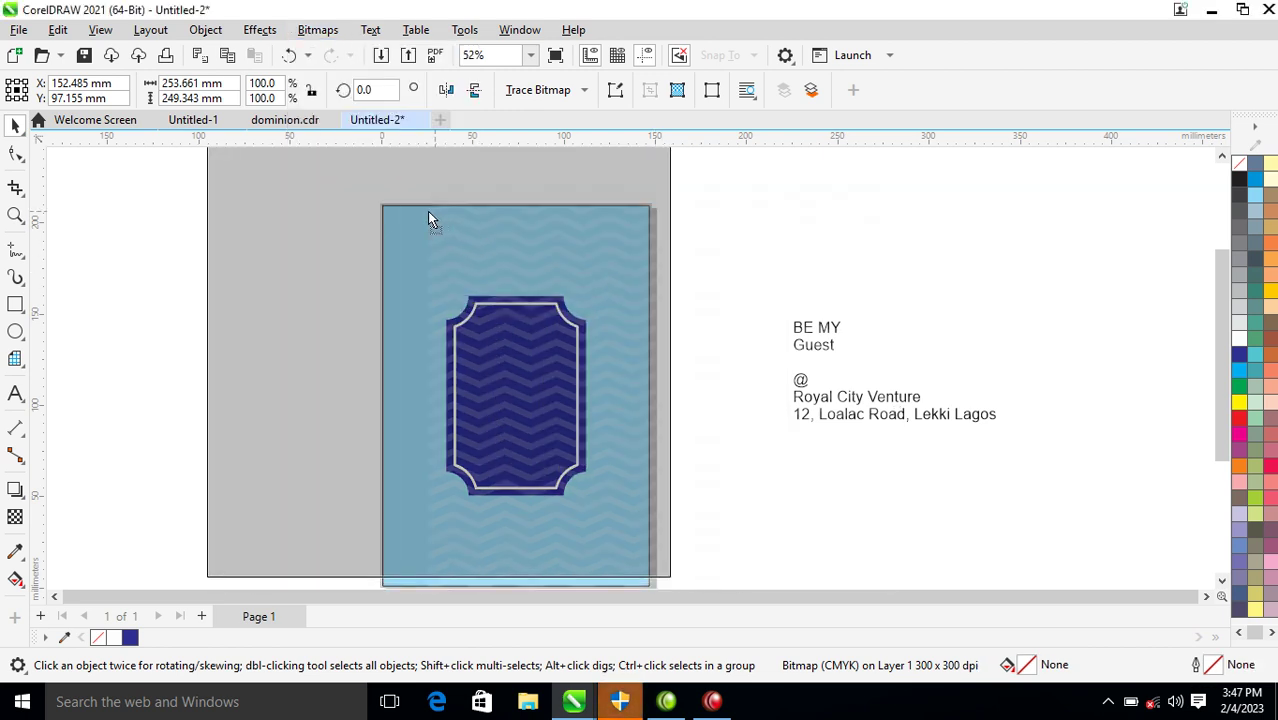
right_click(400, 217)
click(696, 251)
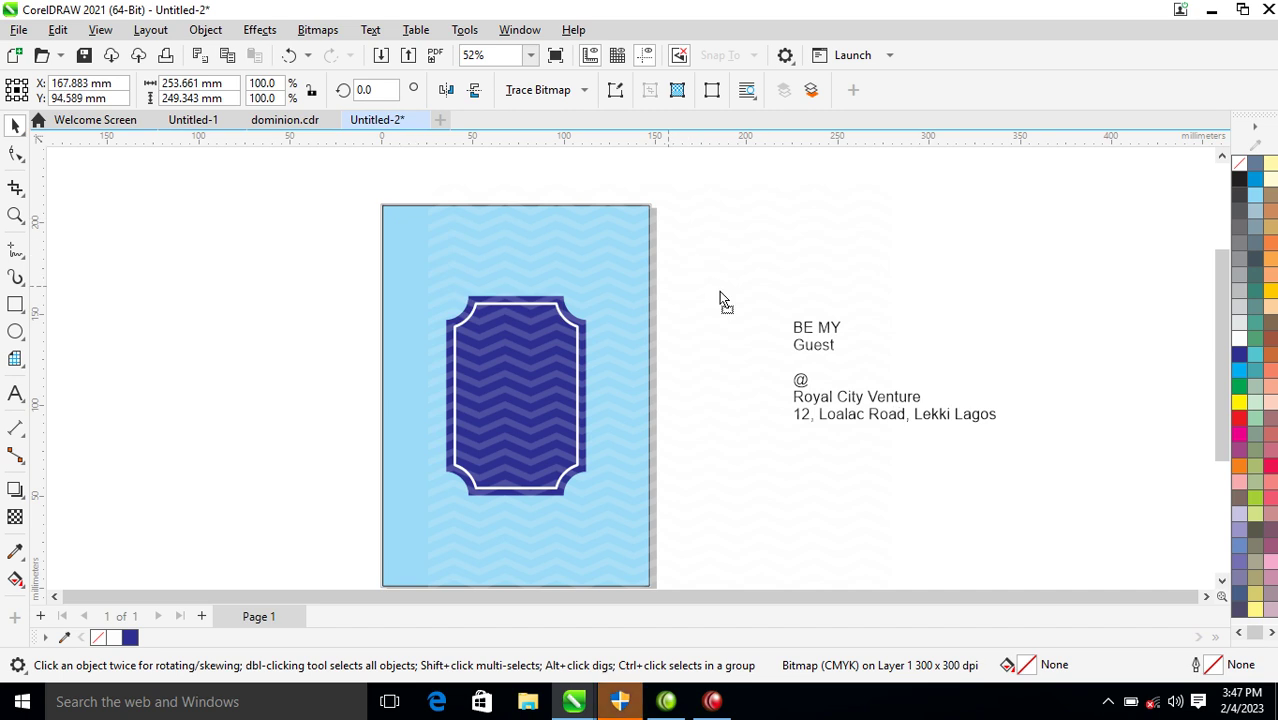
PowerClip the chevron bitmap inside the light-blue card rectangle.
click(207, 32)
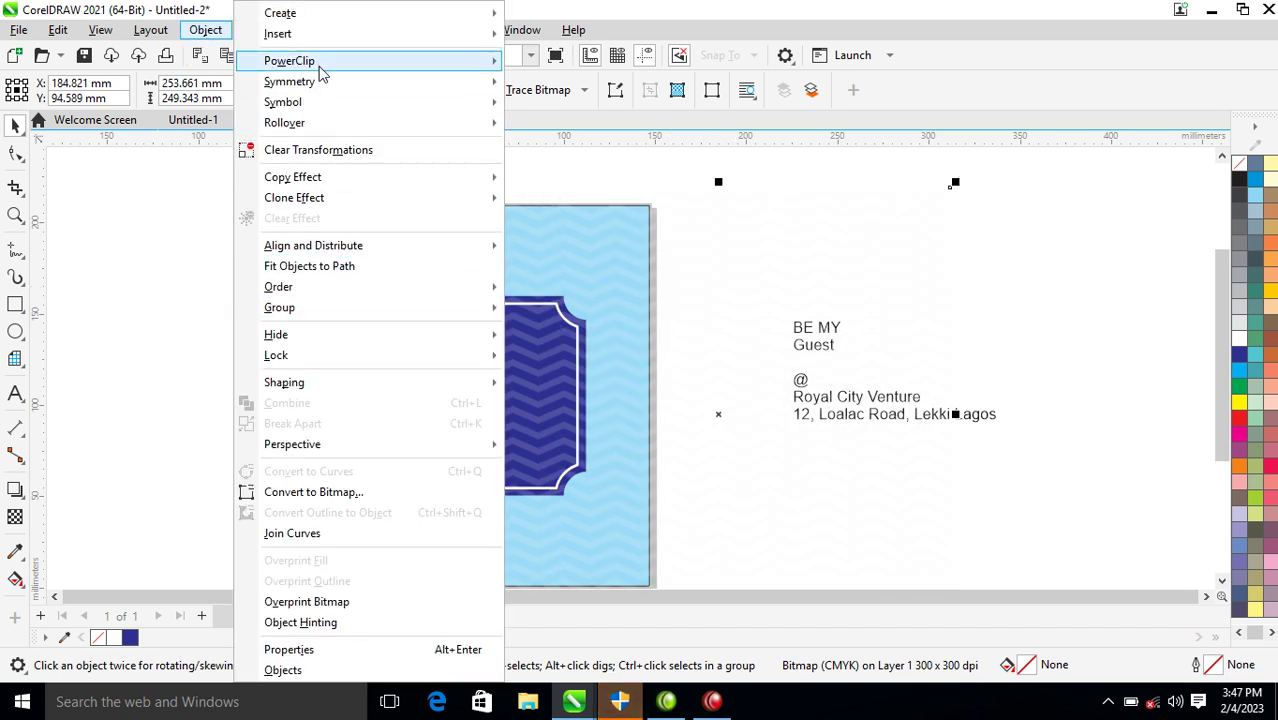
mouse_move(318, 65)
click(643, 68)
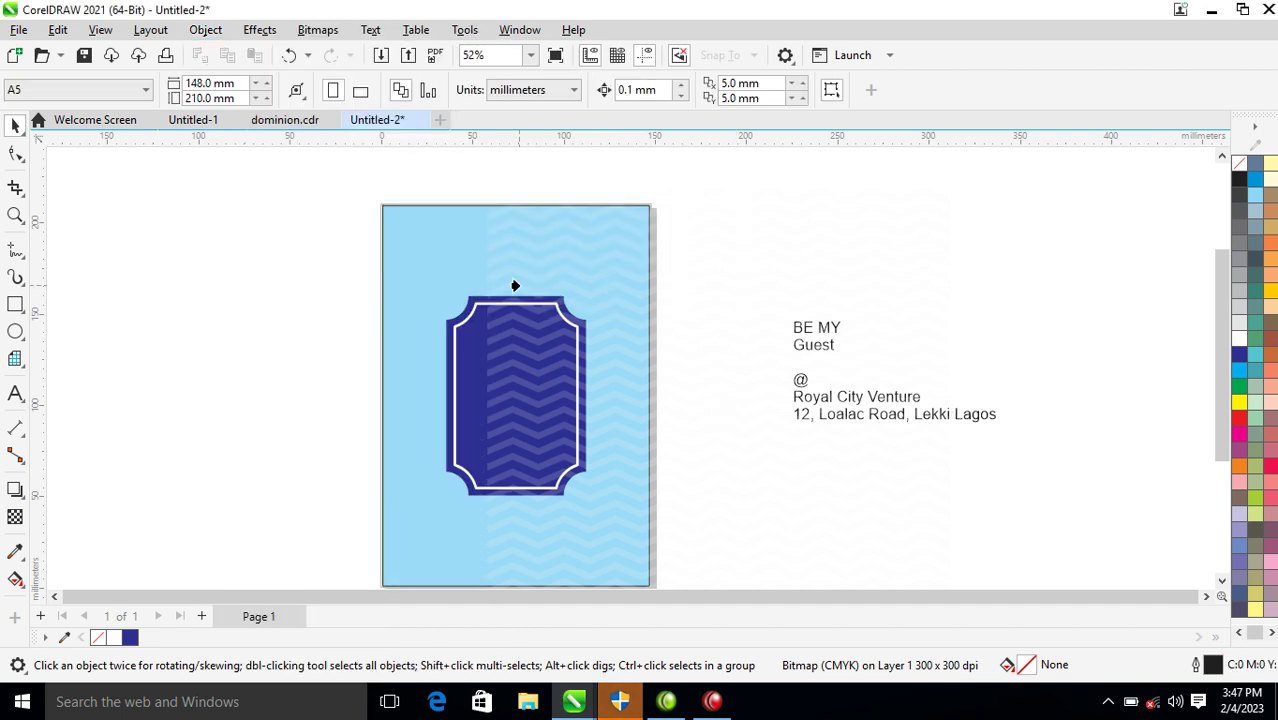
click(402, 228)
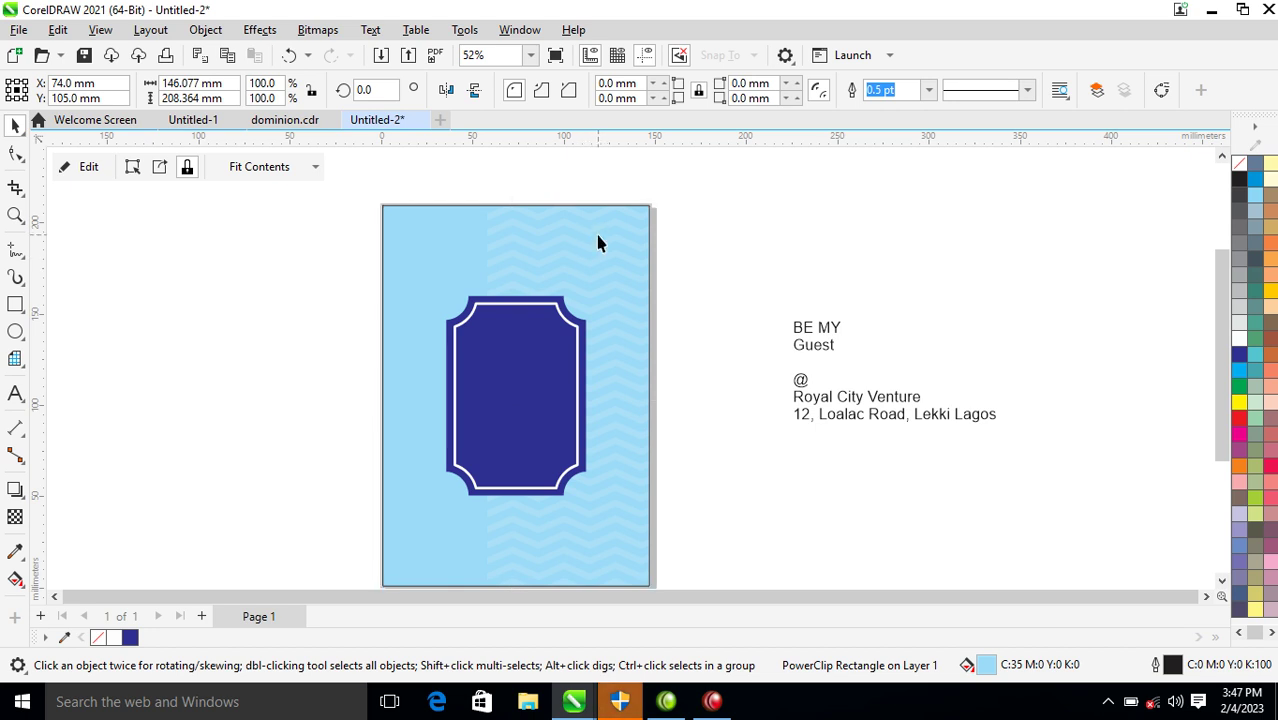
Shift the clipped chevron pattern left so it covers the whole card.
ctrl+click(600, 243)
mouse_move(605, 242)
mouse_down()
mouse_move(505, 255)
mouse_move(432, 225)
mouse_up()
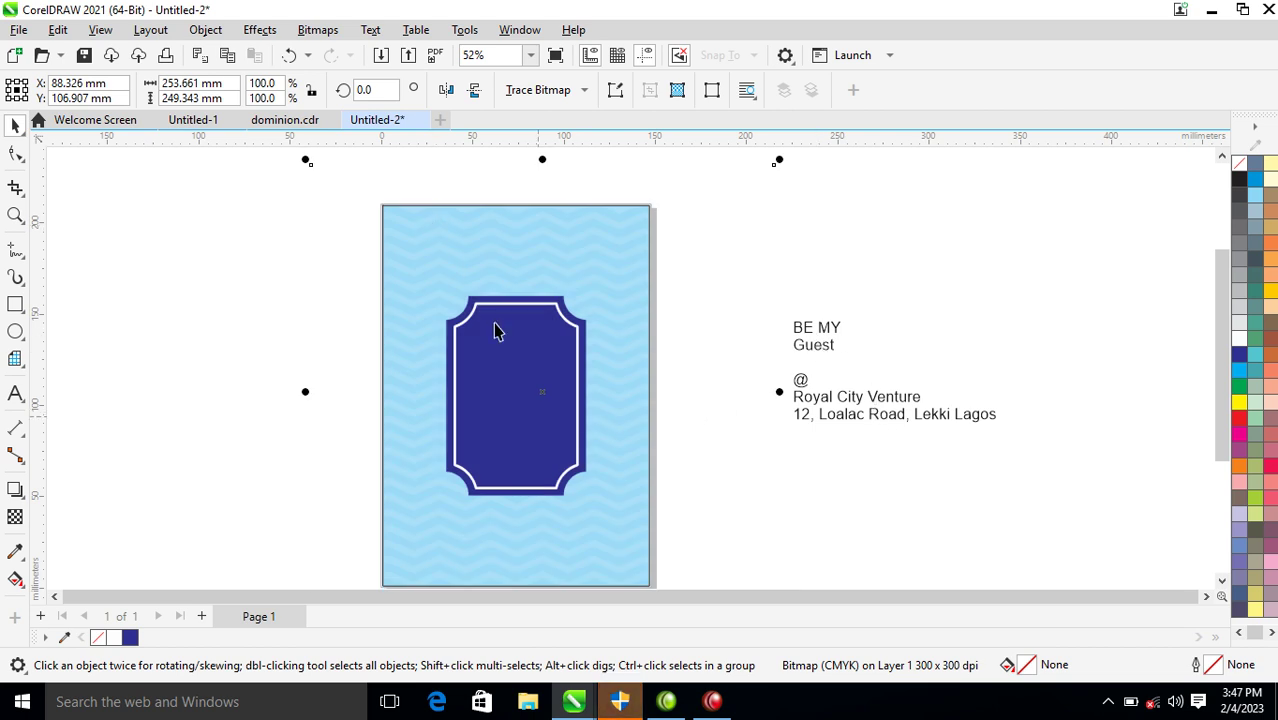
drag(303, 186, 598, 390)
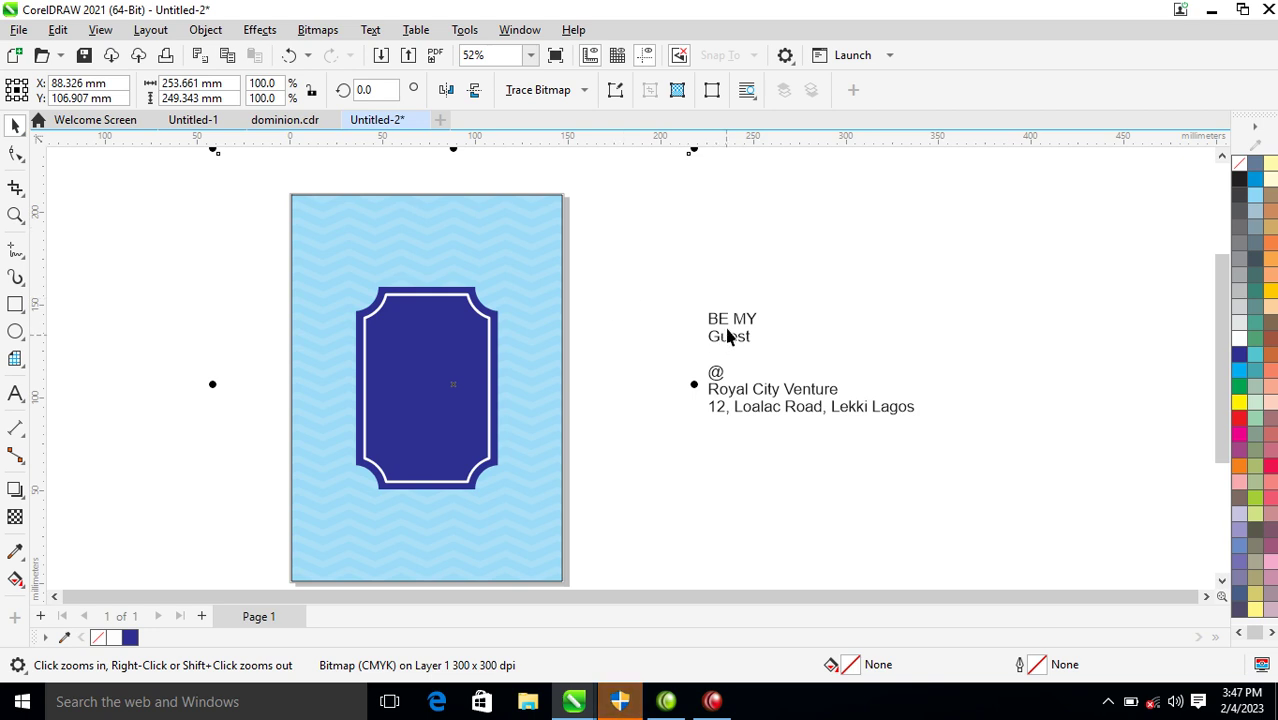
Enlarge the dark blue frame to about 92.18 × 131.485 mm and move it higher.
drag(210, 200, 542, 513)
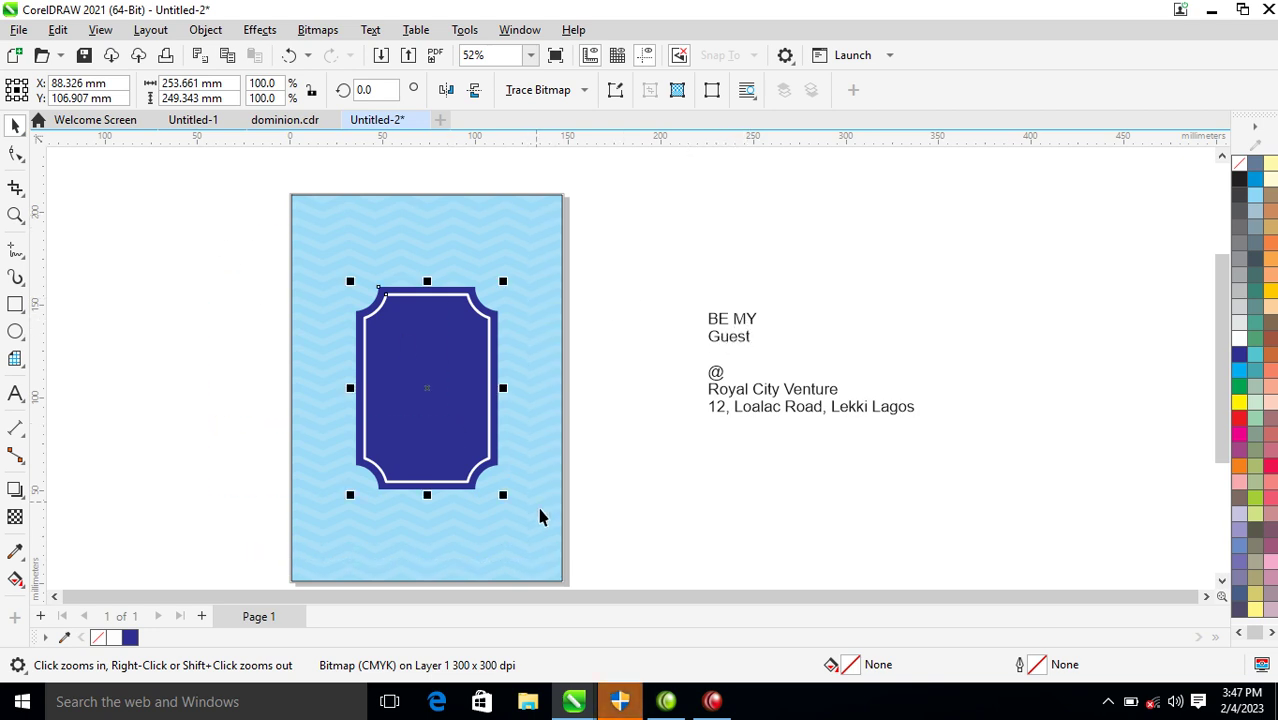
drag(507, 283, 528, 265)
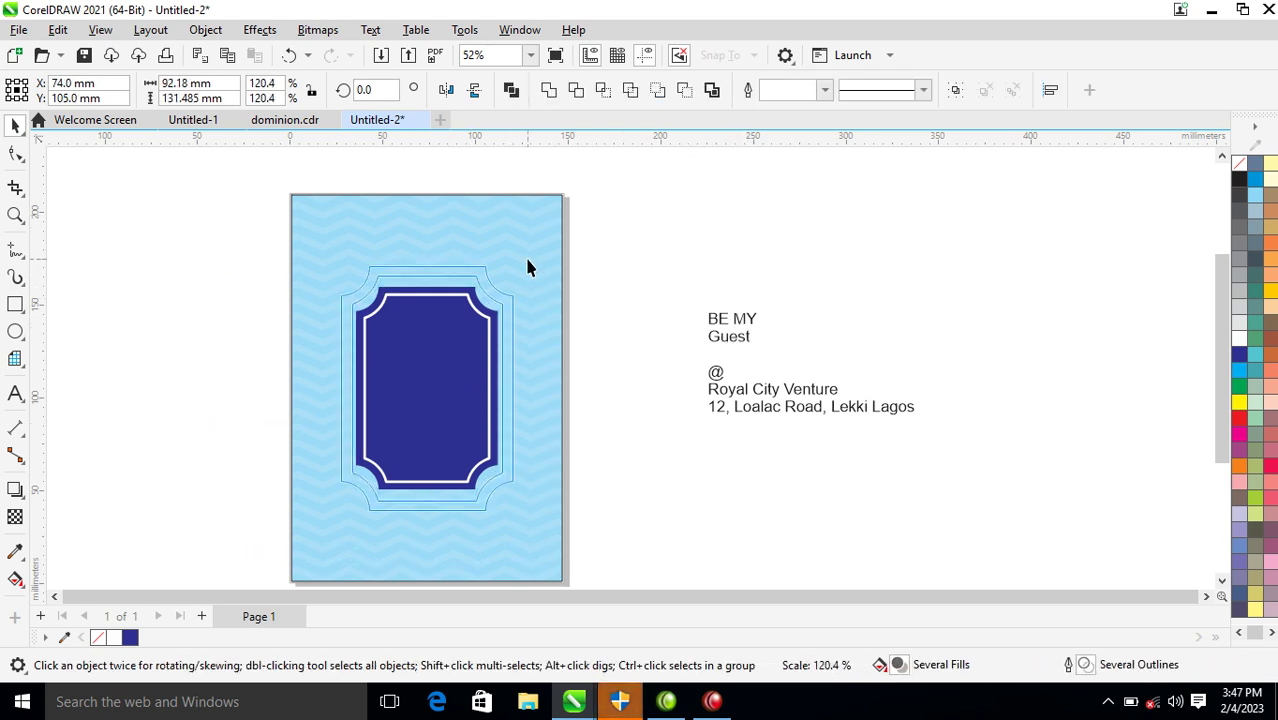
drag(448, 365, 448, 326)
Set the invitation text block in FuturaTEE.
click(731, 320)
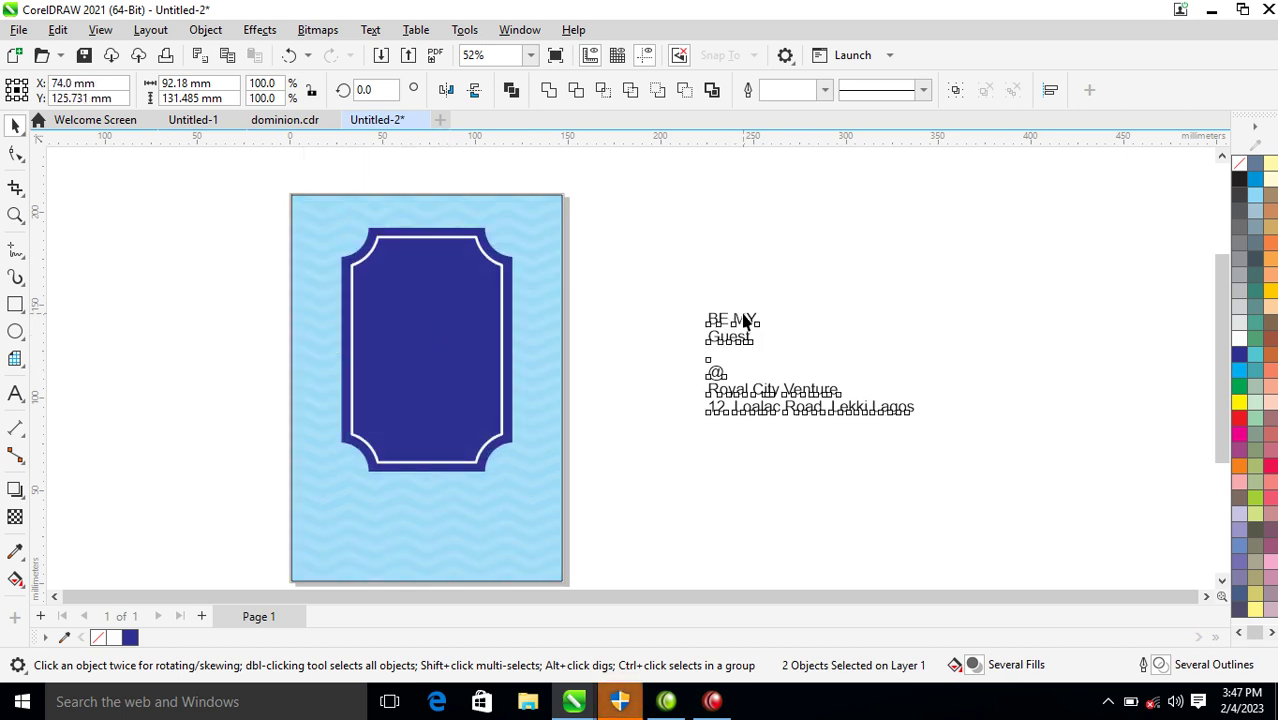
click(650, 90)
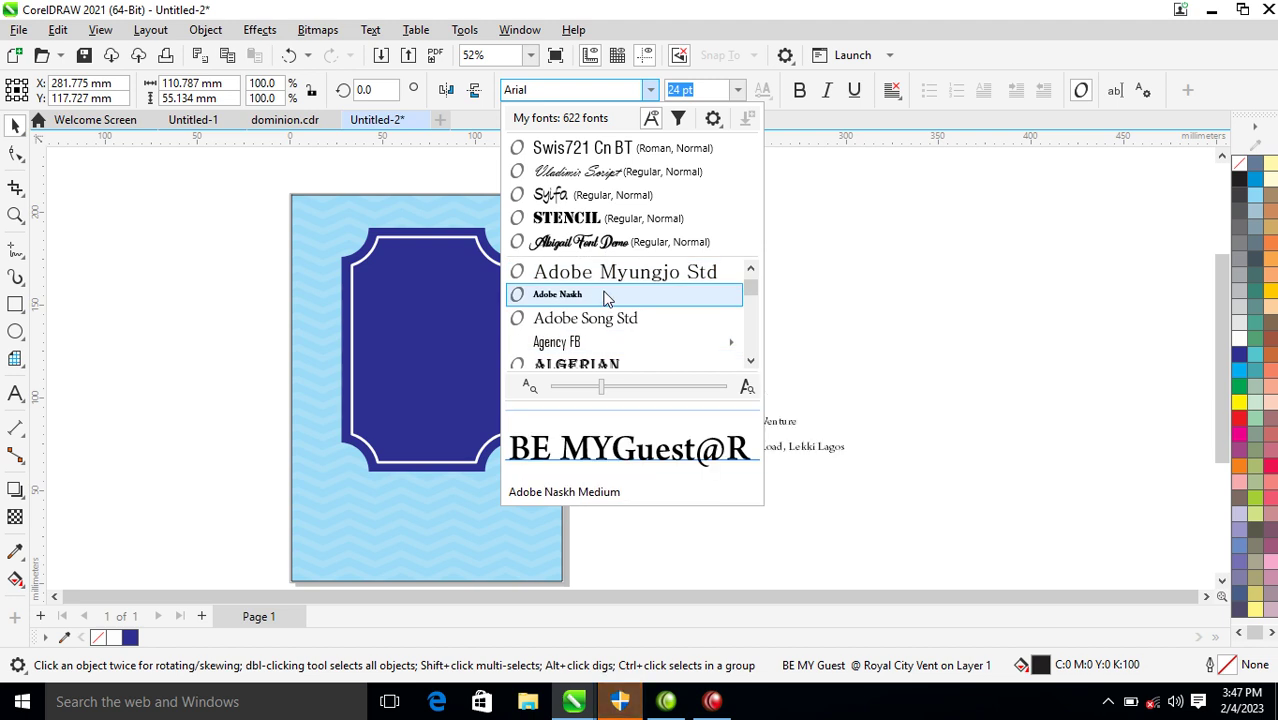
scroll(603, 292, down, 8)
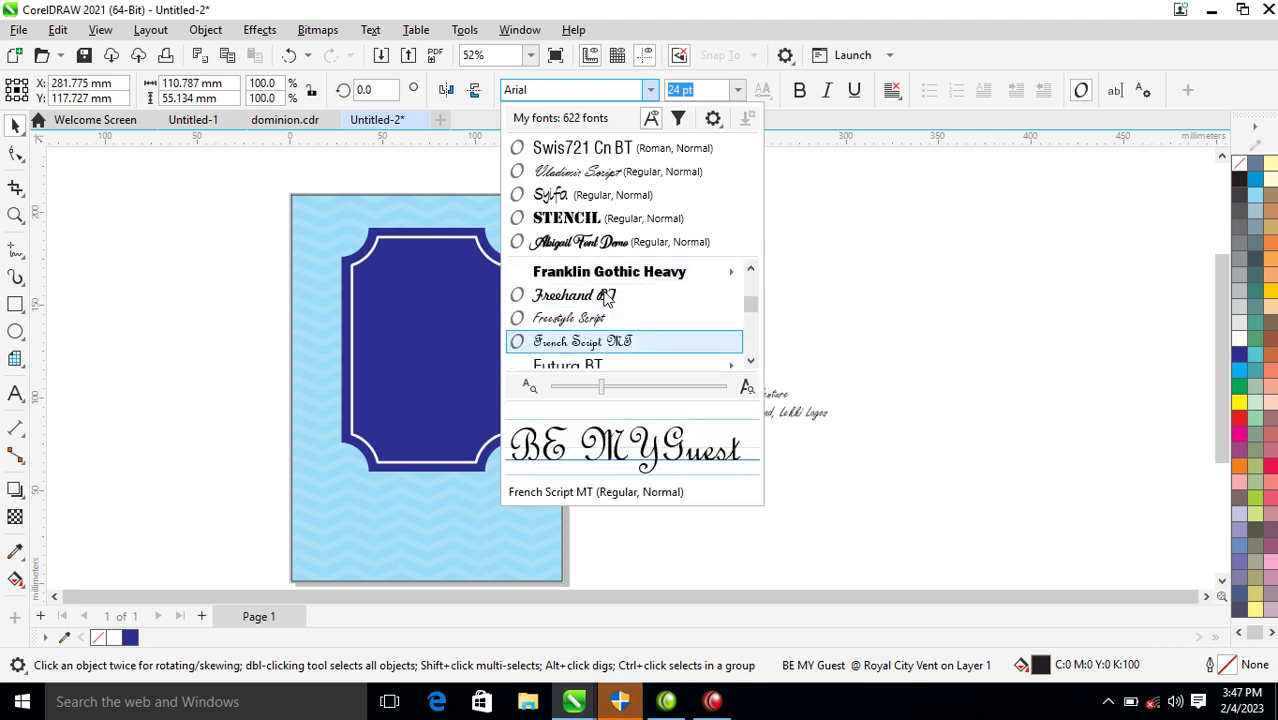
scroll(603, 298, down, 2)
key(Escape)
Change the word Guest to Edwardian Script ITC.
click(760, 390)
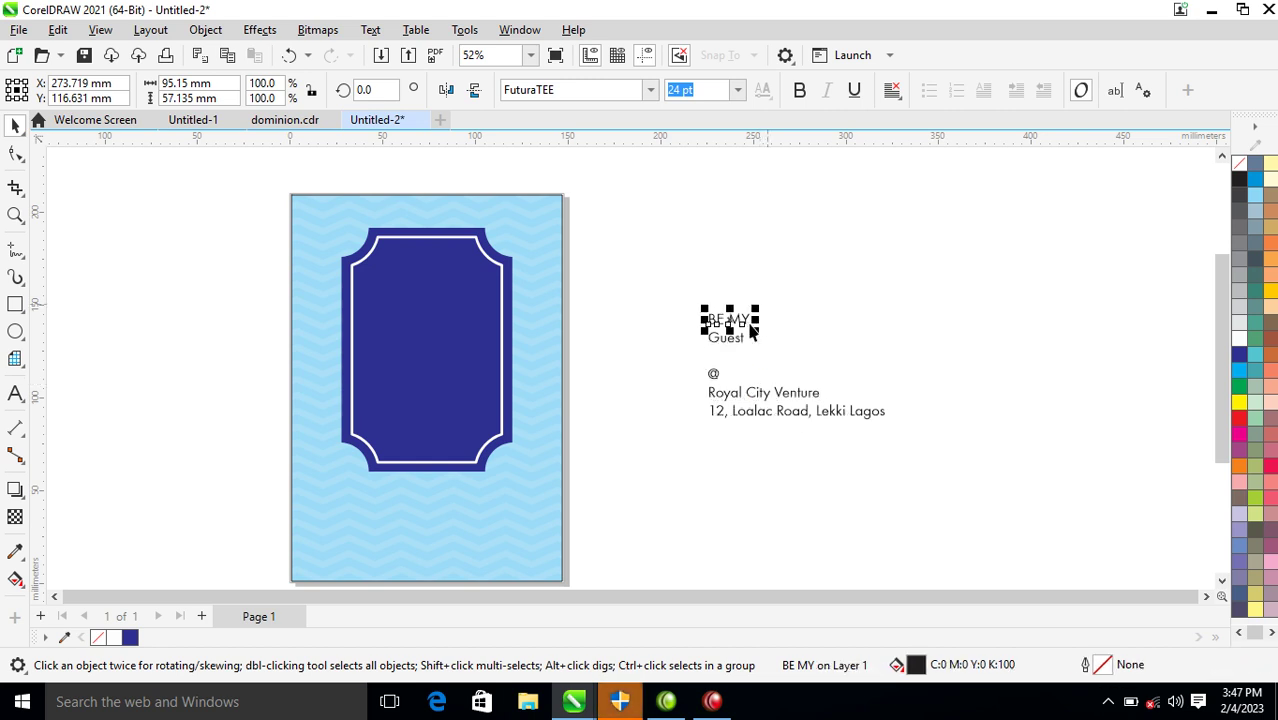
click(738, 346)
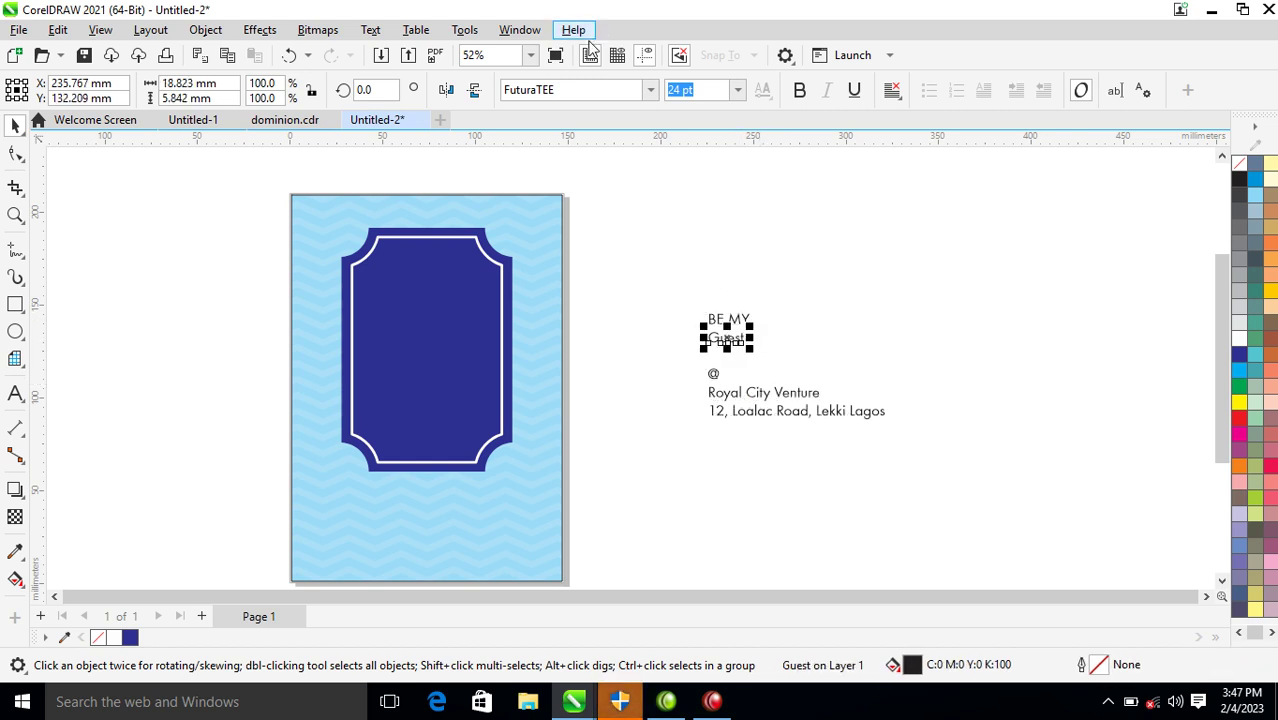
click(652, 91)
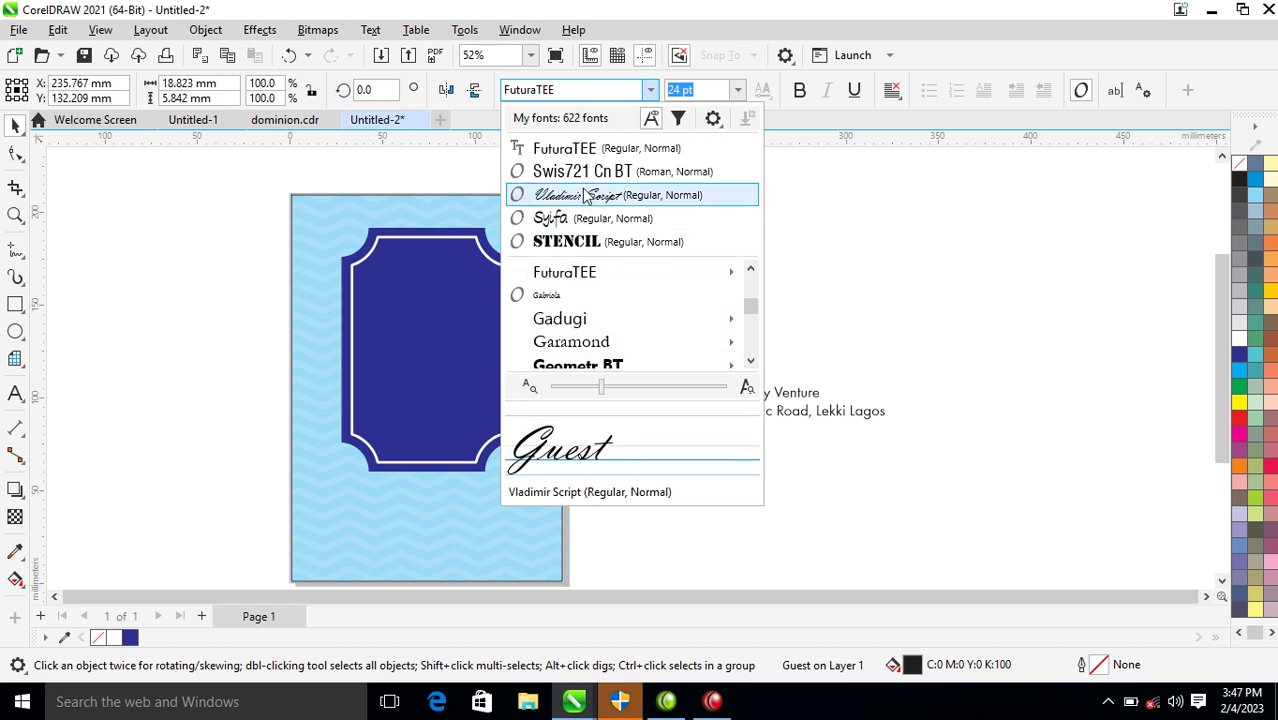
key(Up)
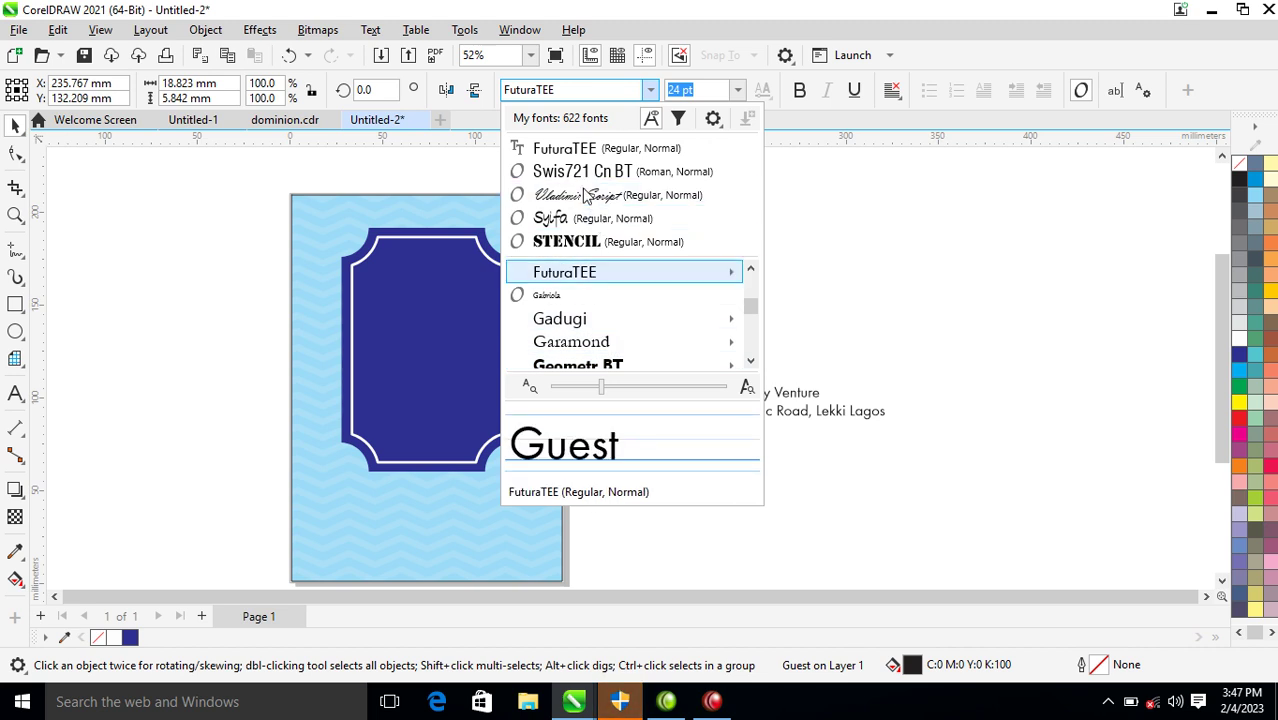
key(Page_Up)
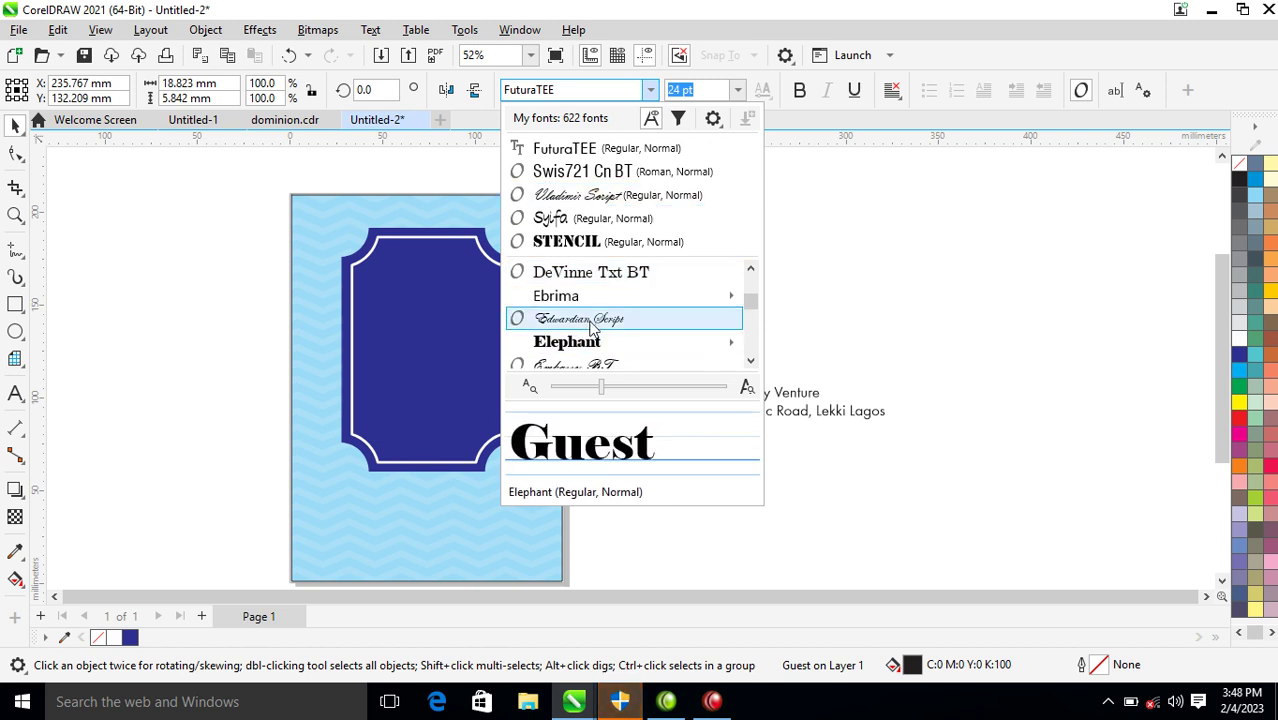
key(Escape)
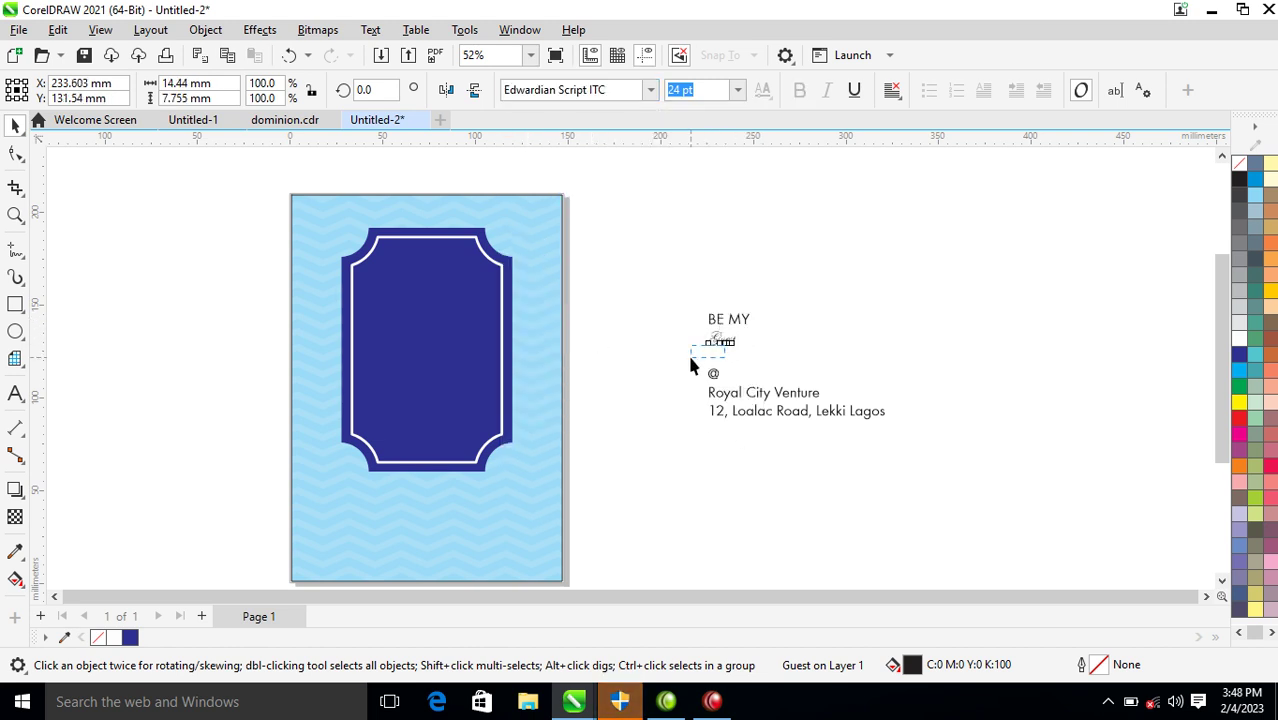
click(690, 366)
Move BE MY and Guest onto the dark blue frame, colour them white, and enlarge them.
drag(792, 398, 790, 396)
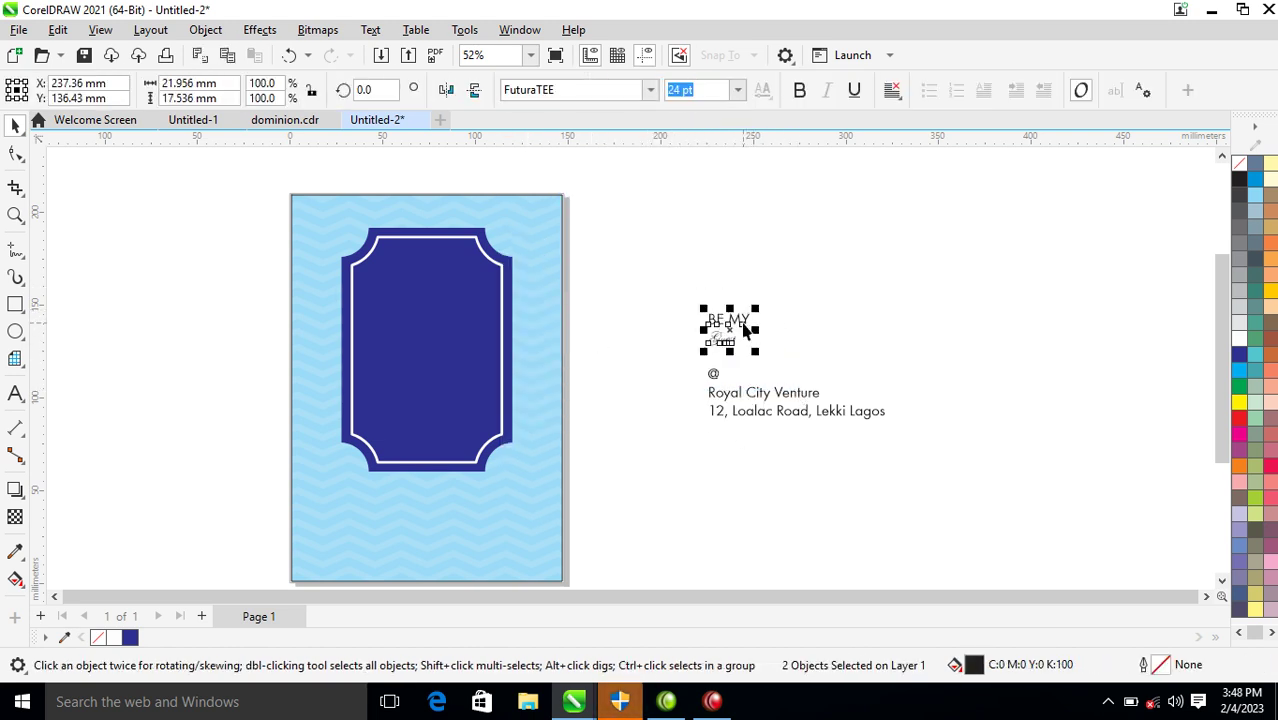
drag(663, 282, 418, 358)
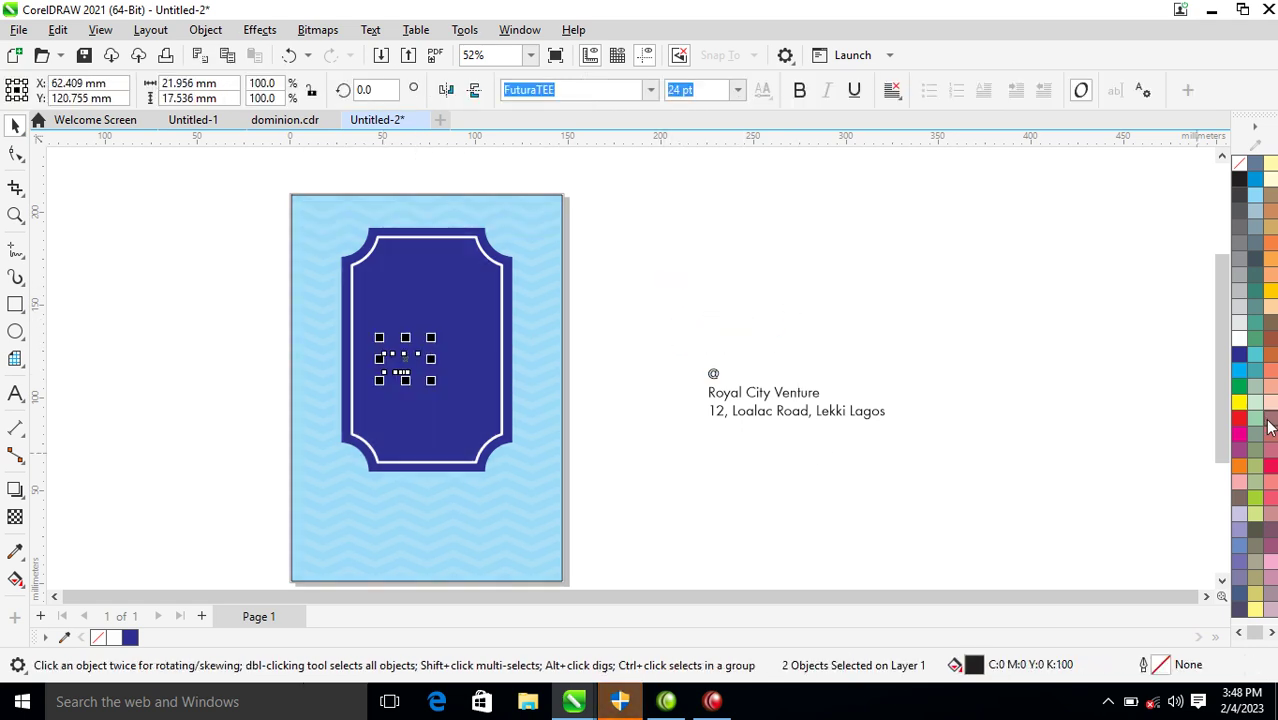
click(1242, 339)
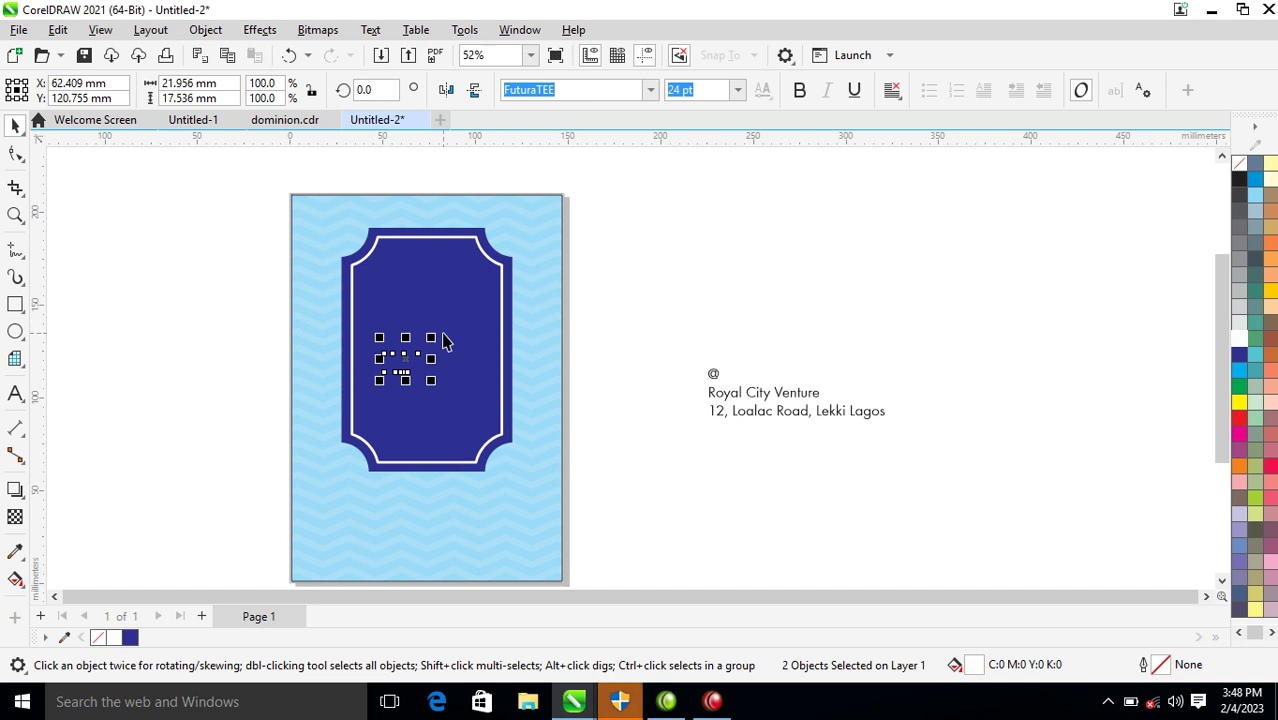
drag(450, 345, 445, 422)
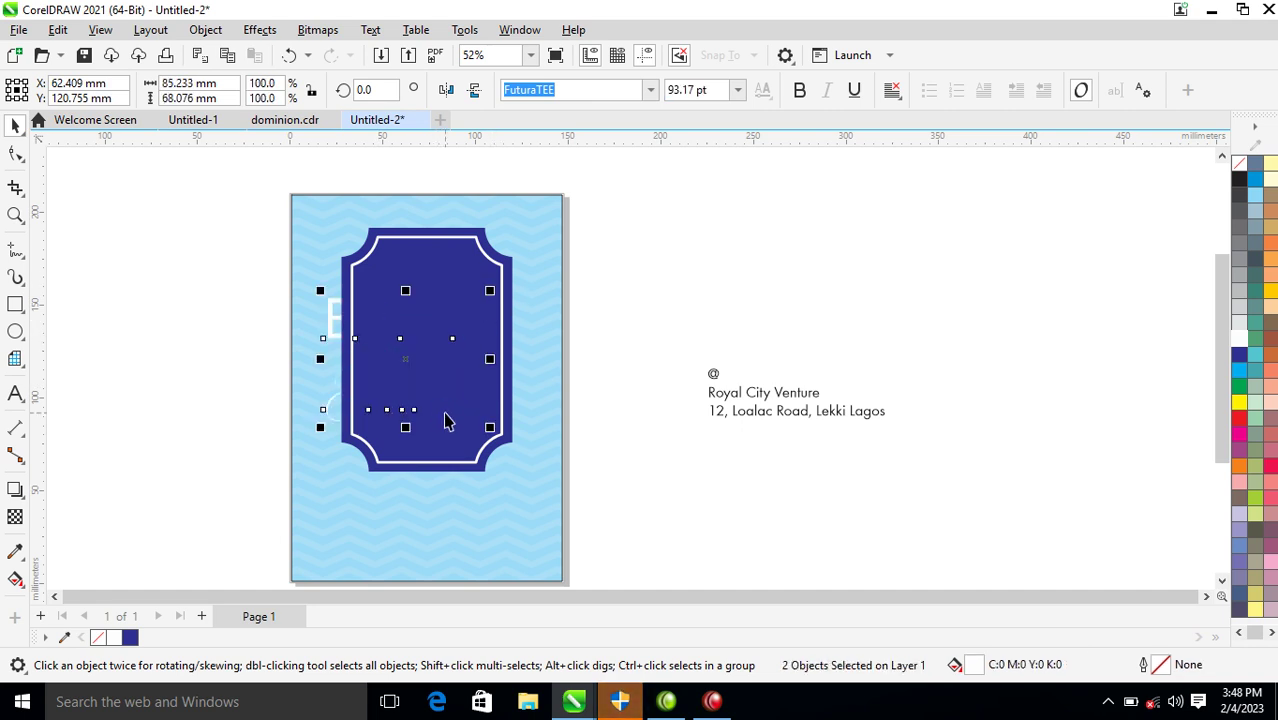
key(Escape)
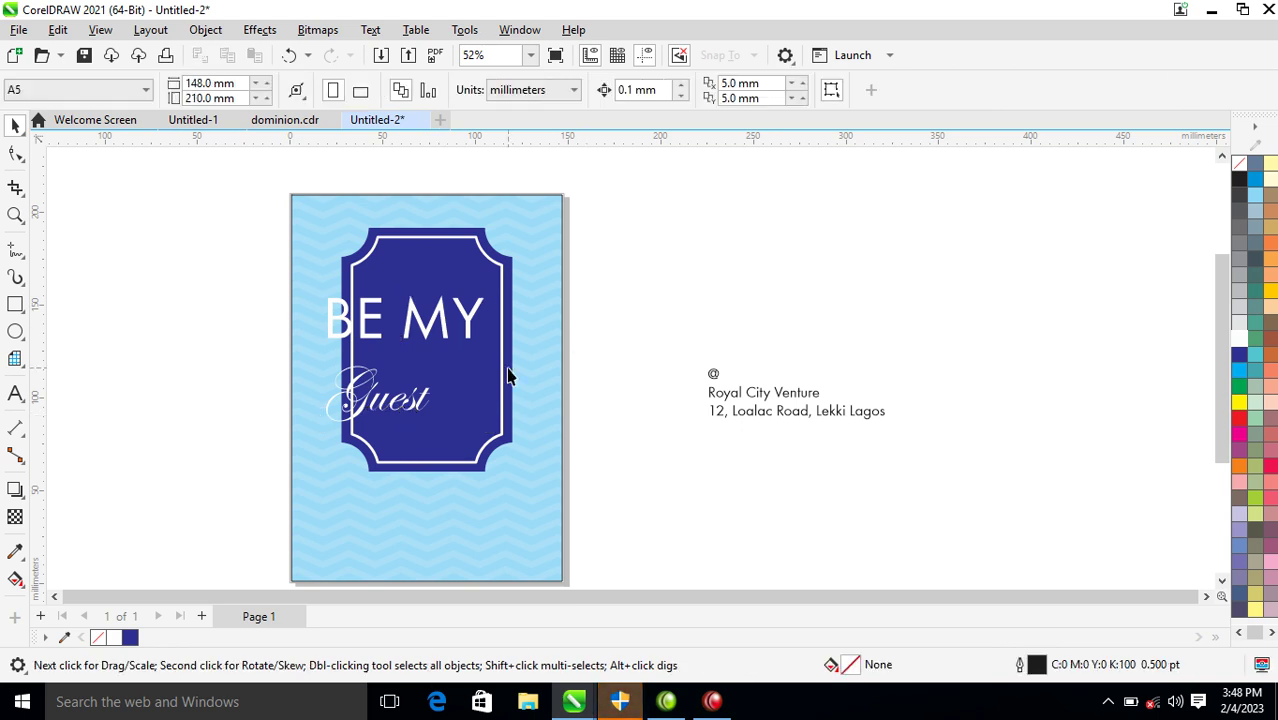
Enlarge Guest to 223.182 pt, reposition it over the frame, and tilt it about 18°.
click(415, 410)
drag(438, 362, 585, 258)
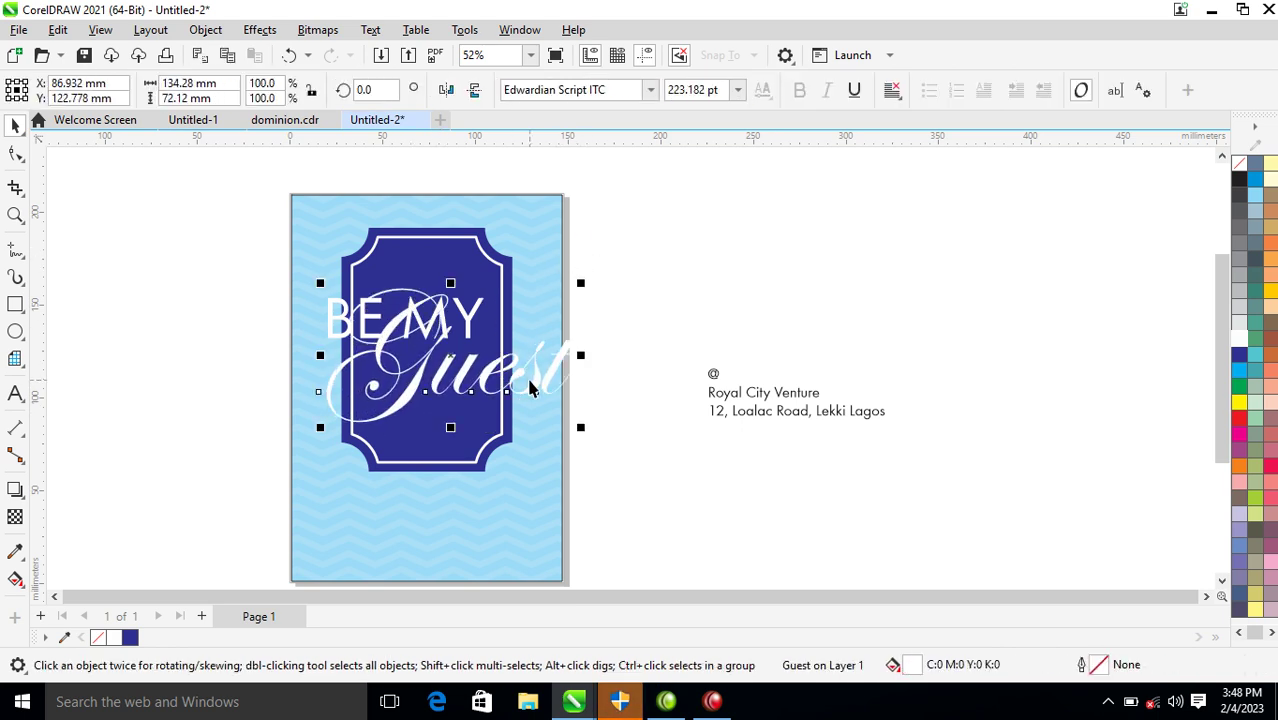
drag(527, 392, 492, 415)
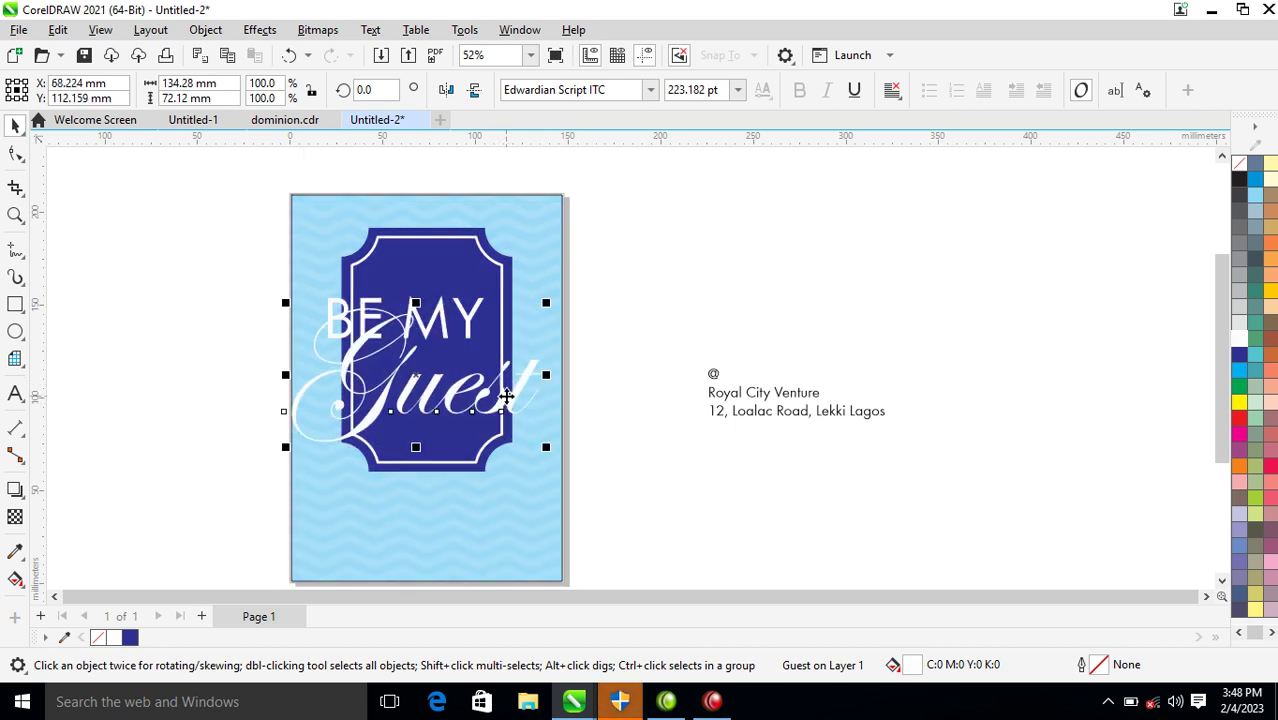
click(507, 397)
drag(540, 305, 540, 248)
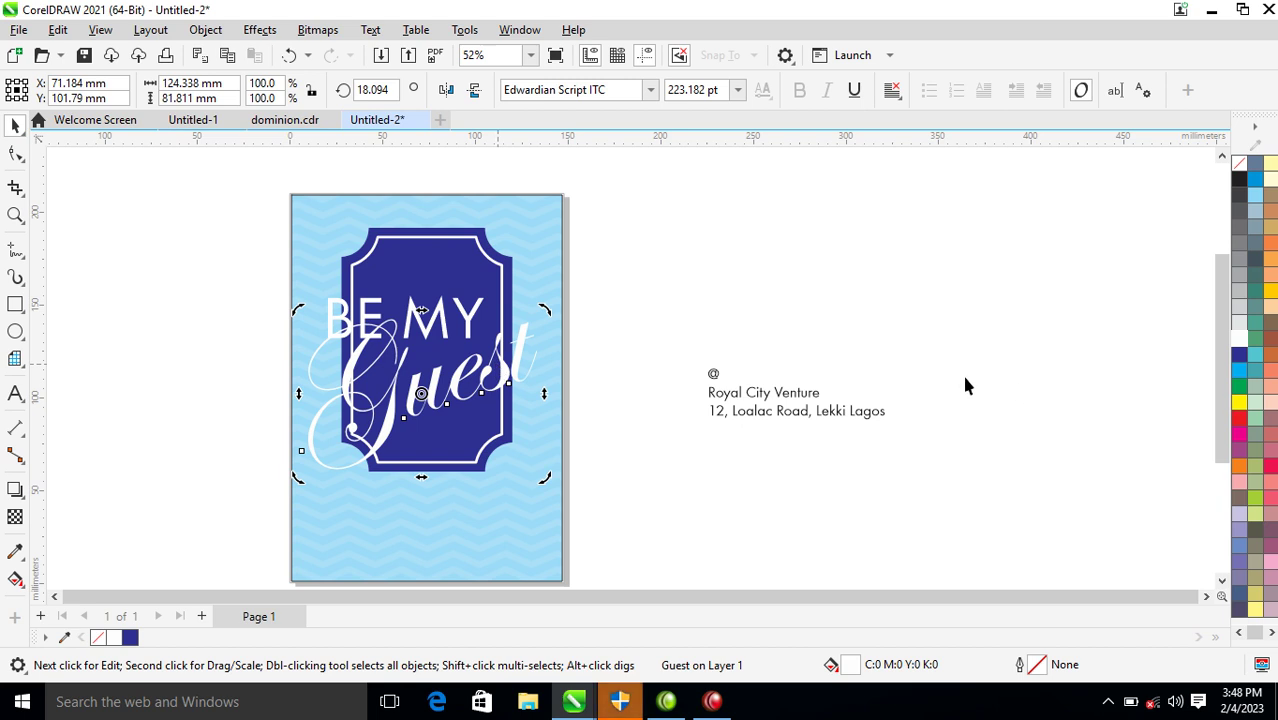
Give Guest a white 4 pt outline that scales with the text and sits behind the fill.
right_click(1259, 355)
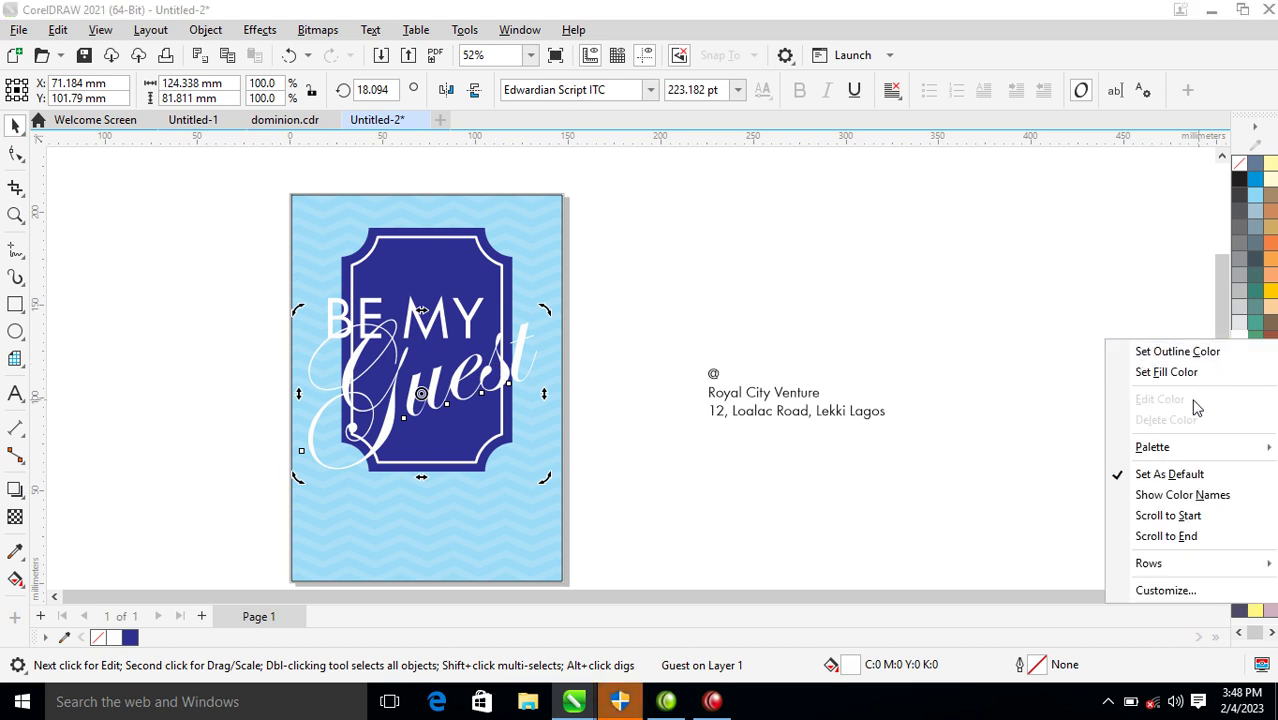
click(1170, 353)
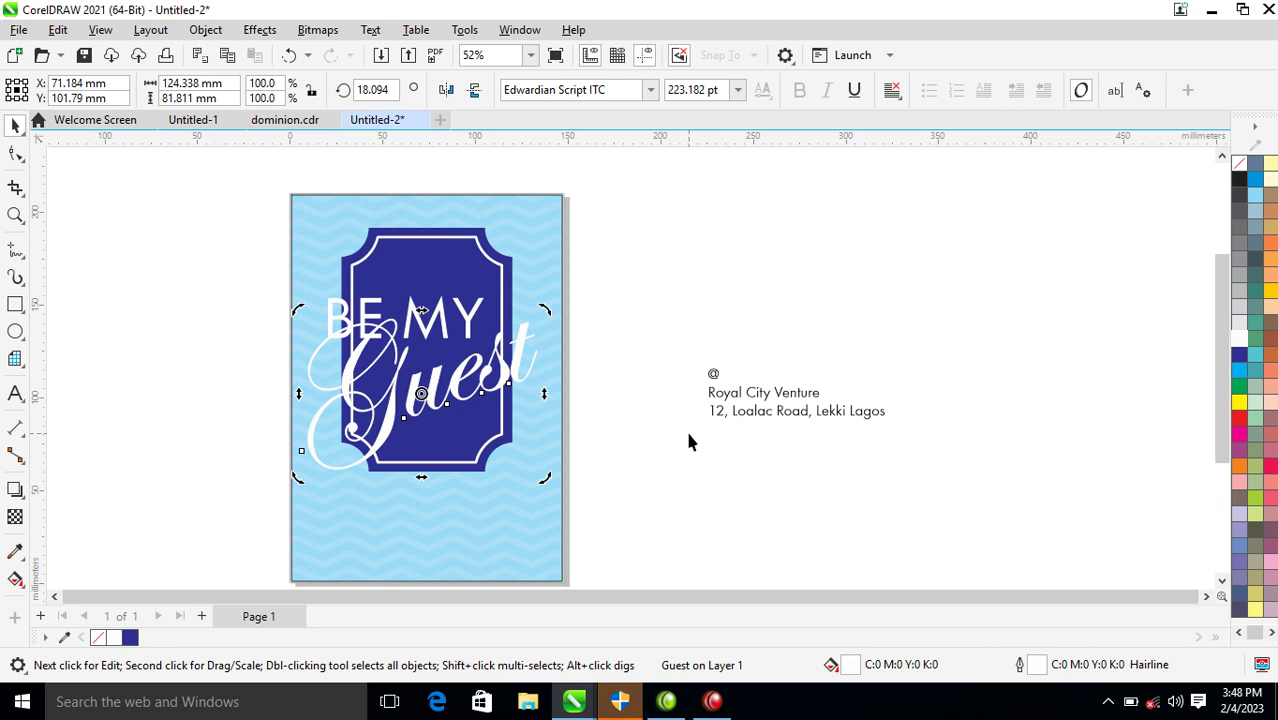
key(F12)
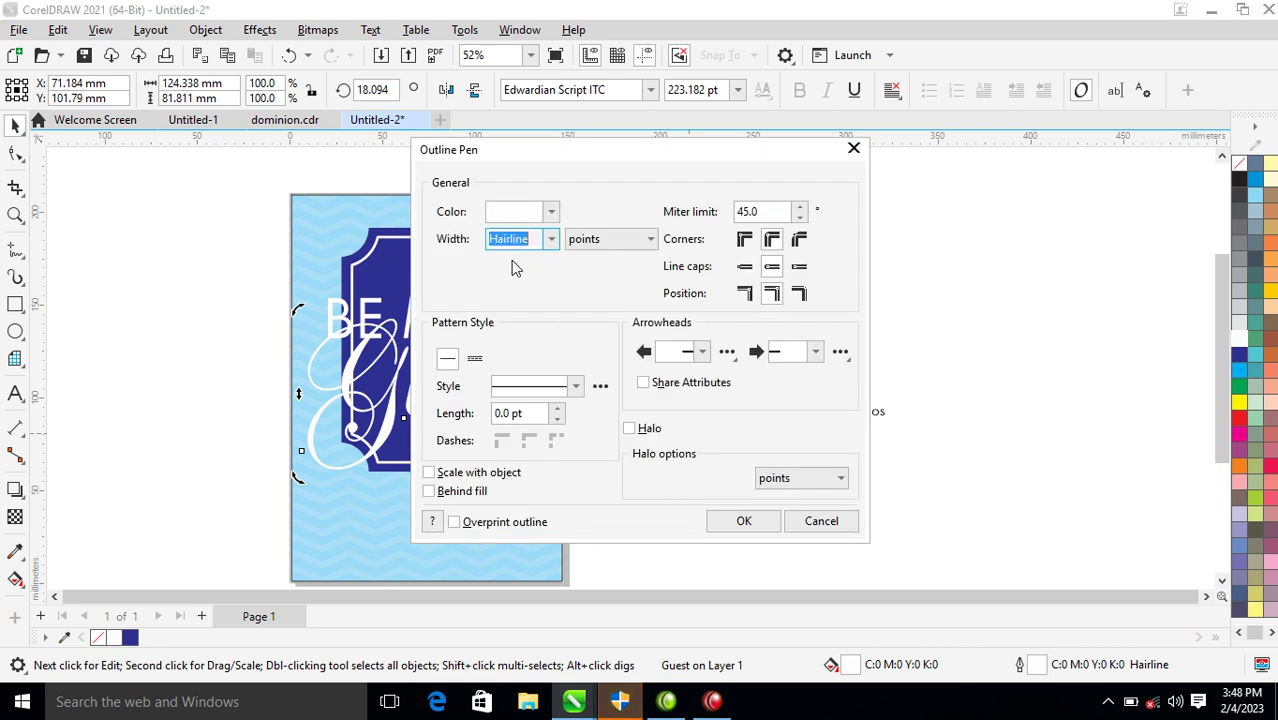
text(4)
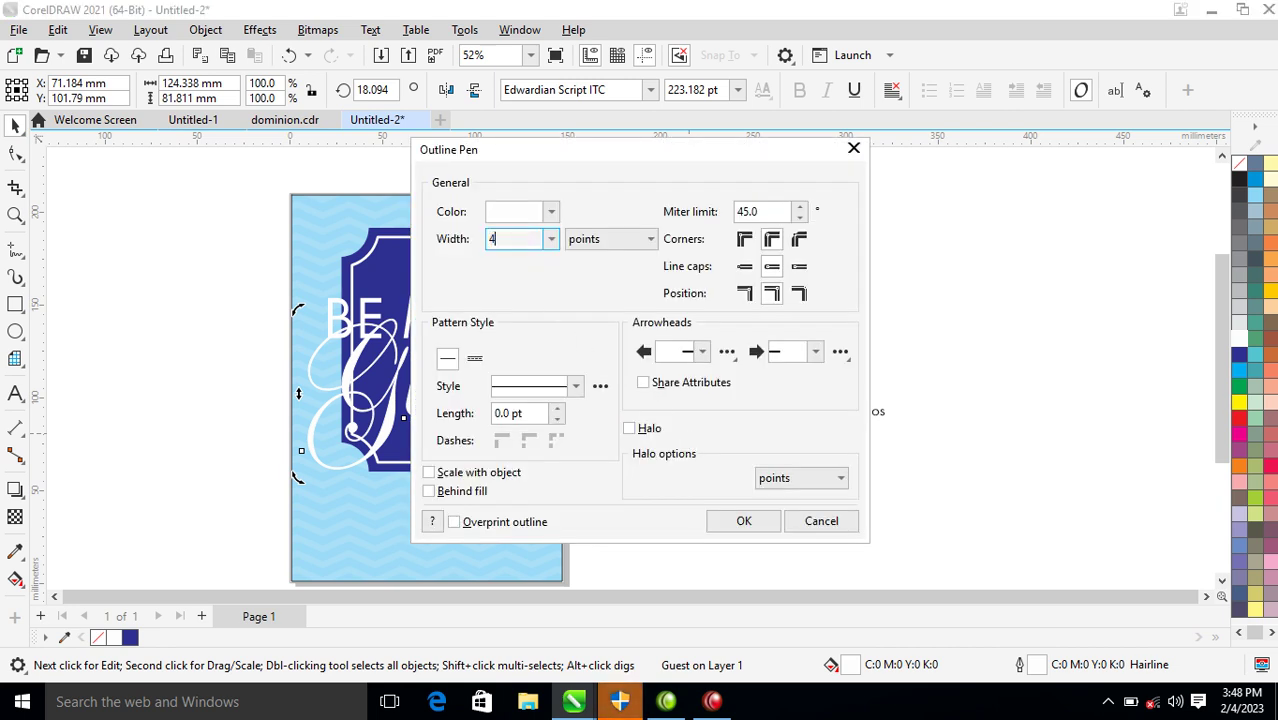
click(429, 472)
click(429, 491)
click(744, 520)
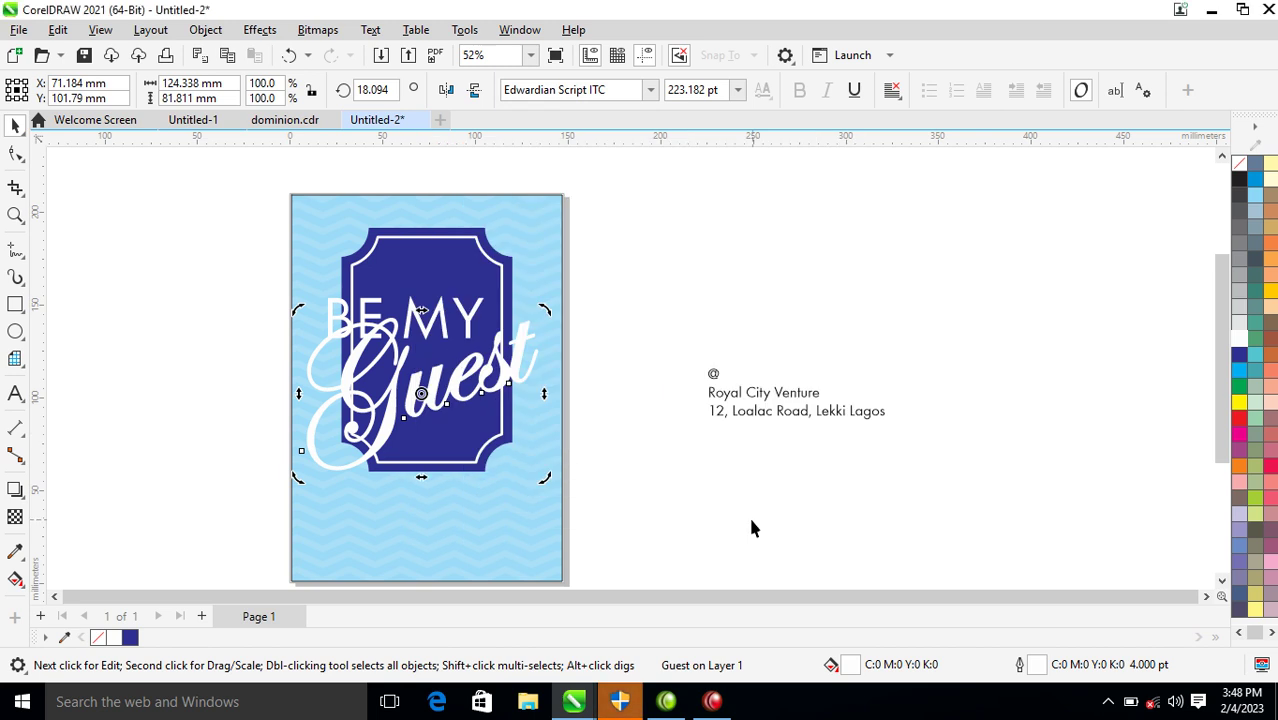
Undo an accidental offset copy of Guest and reselect the Guest text.
drag(516, 358, 533, 287)
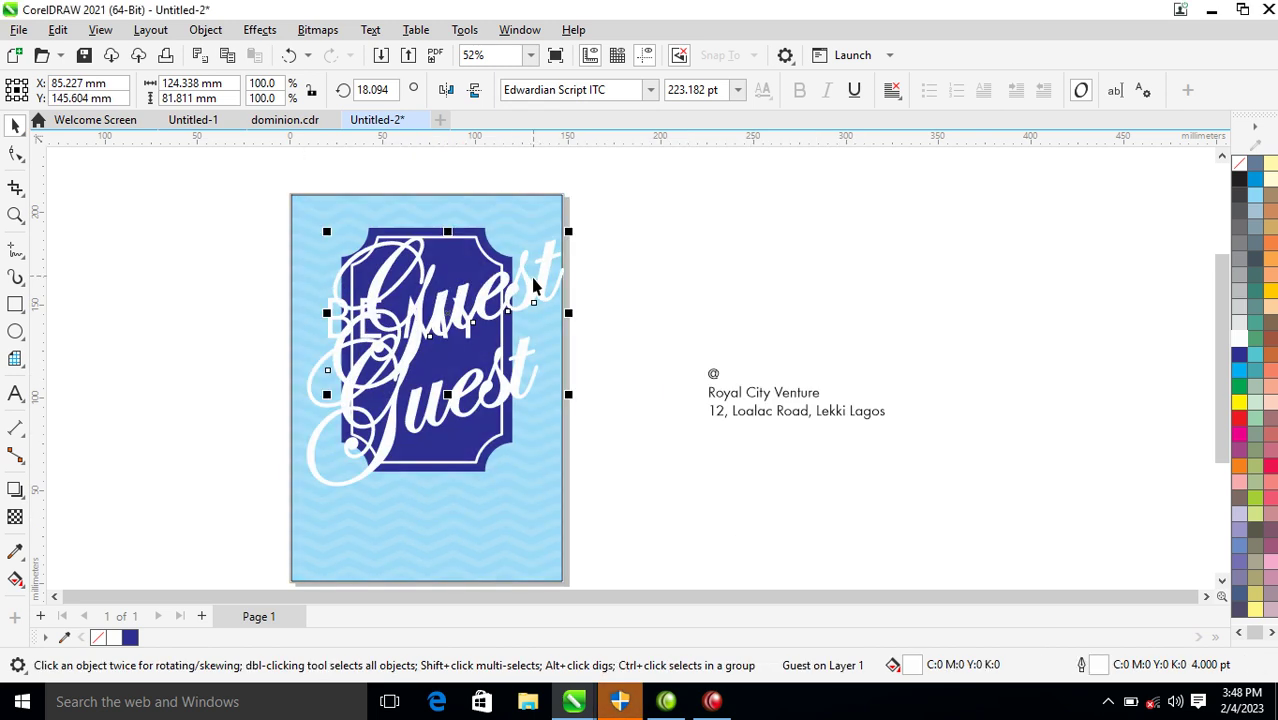
shift+click(514, 384)
key(ctrl+z)
click(607, 437)
click(507, 390)
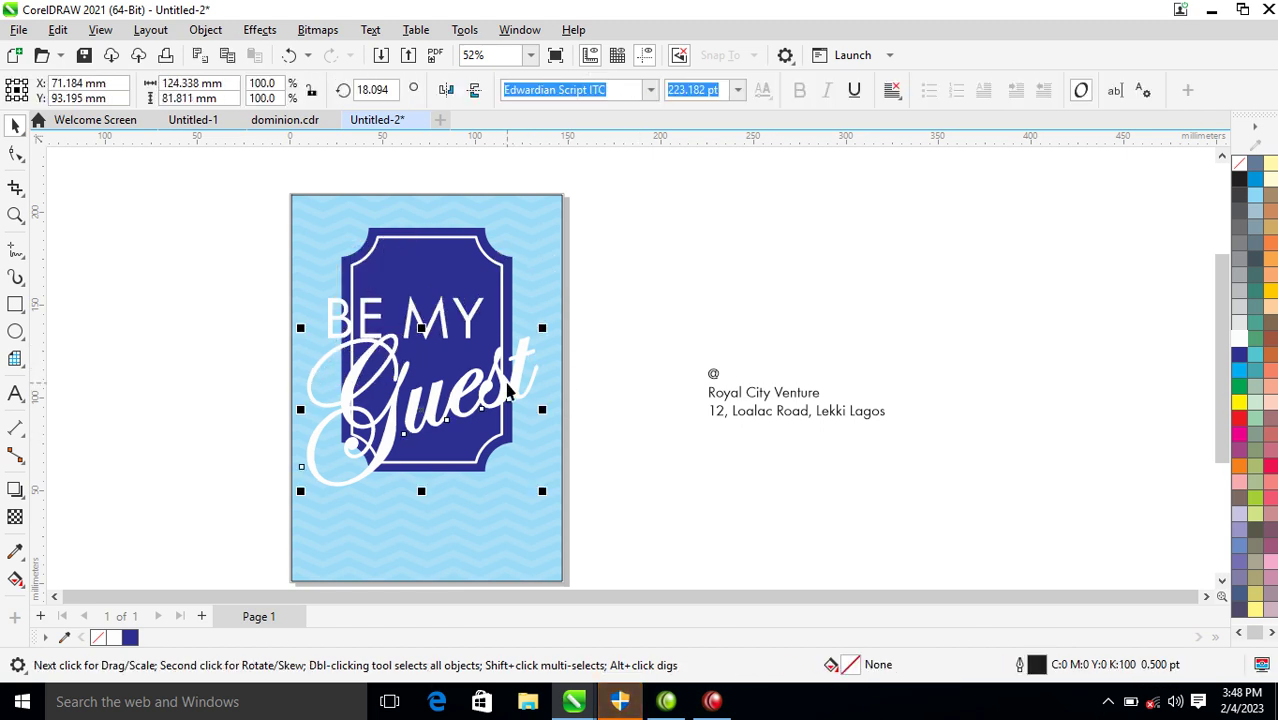
Dismiss the document defaults prompt and give Guest a cyan outline.
right_click(1240, 366)
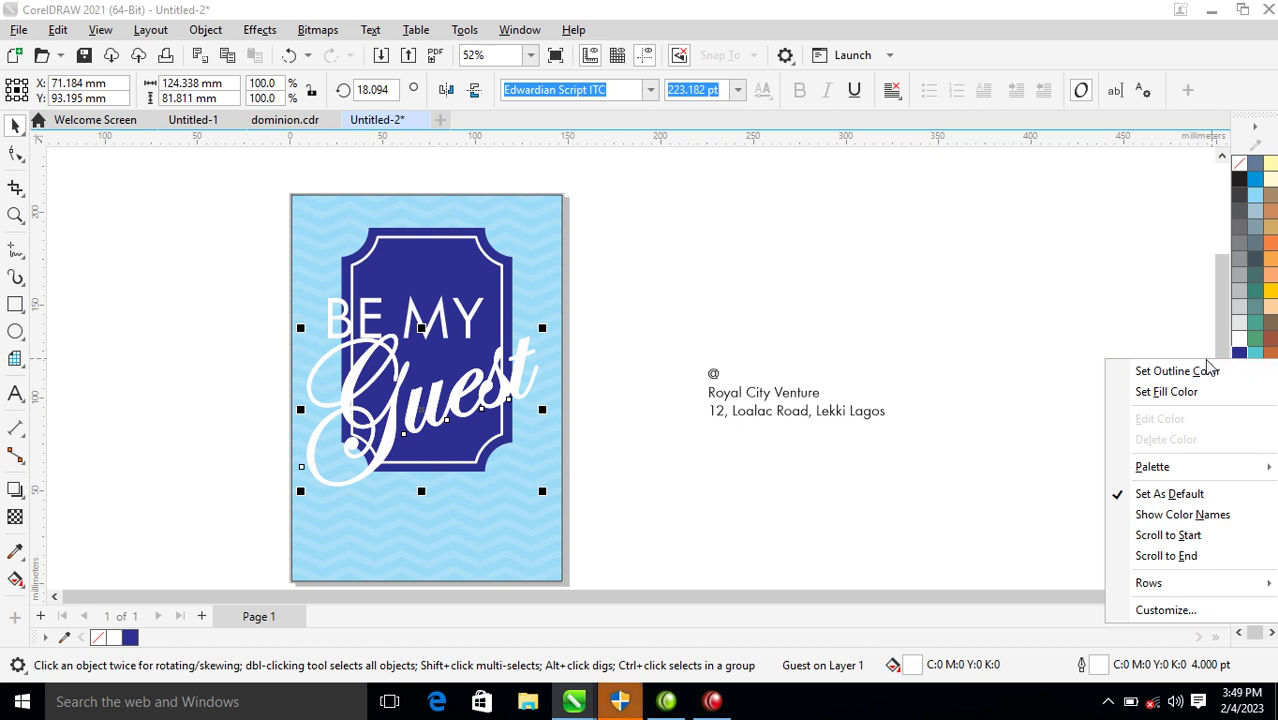
click(1163, 282)
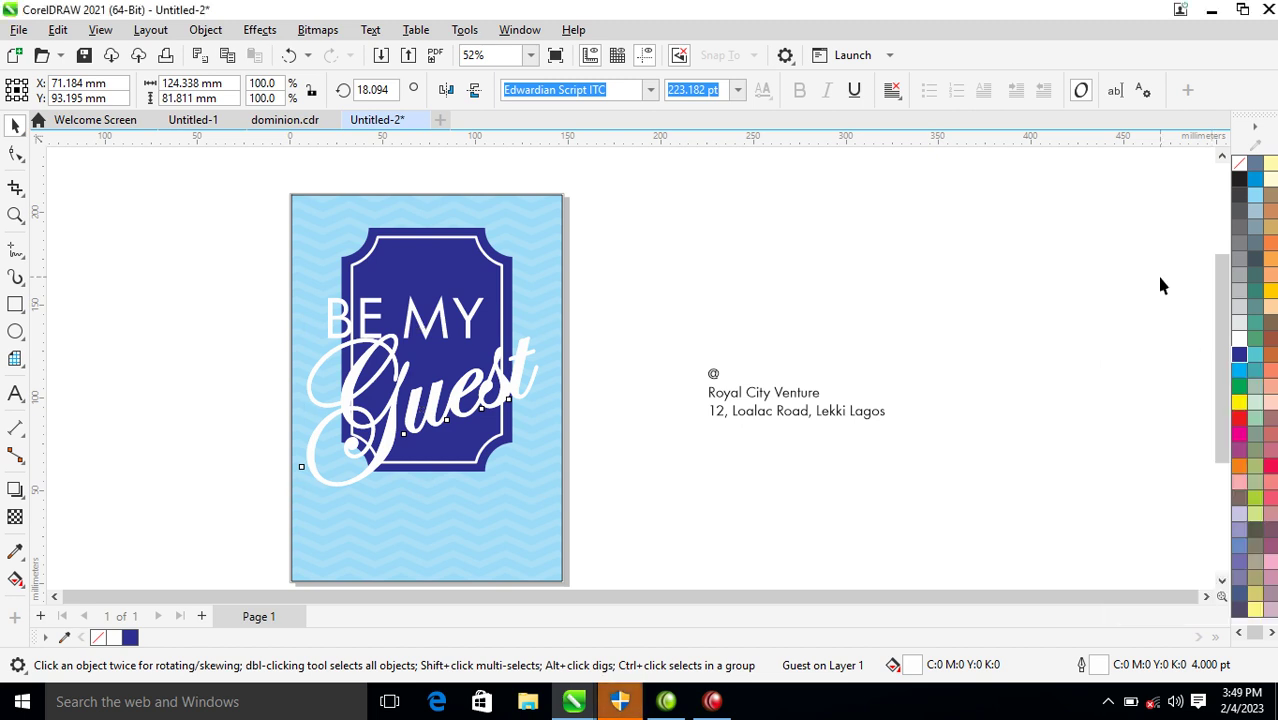
right_click(1239, 372)
click(1189, 385)
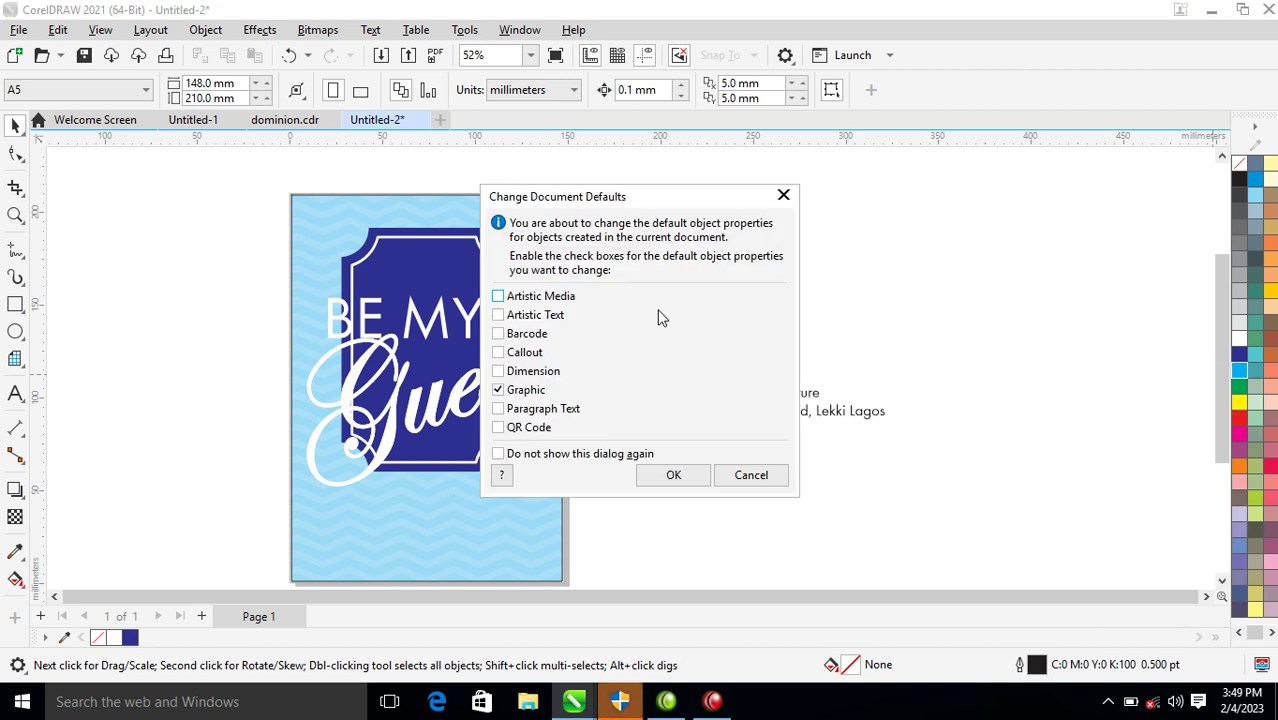
click(783, 194)
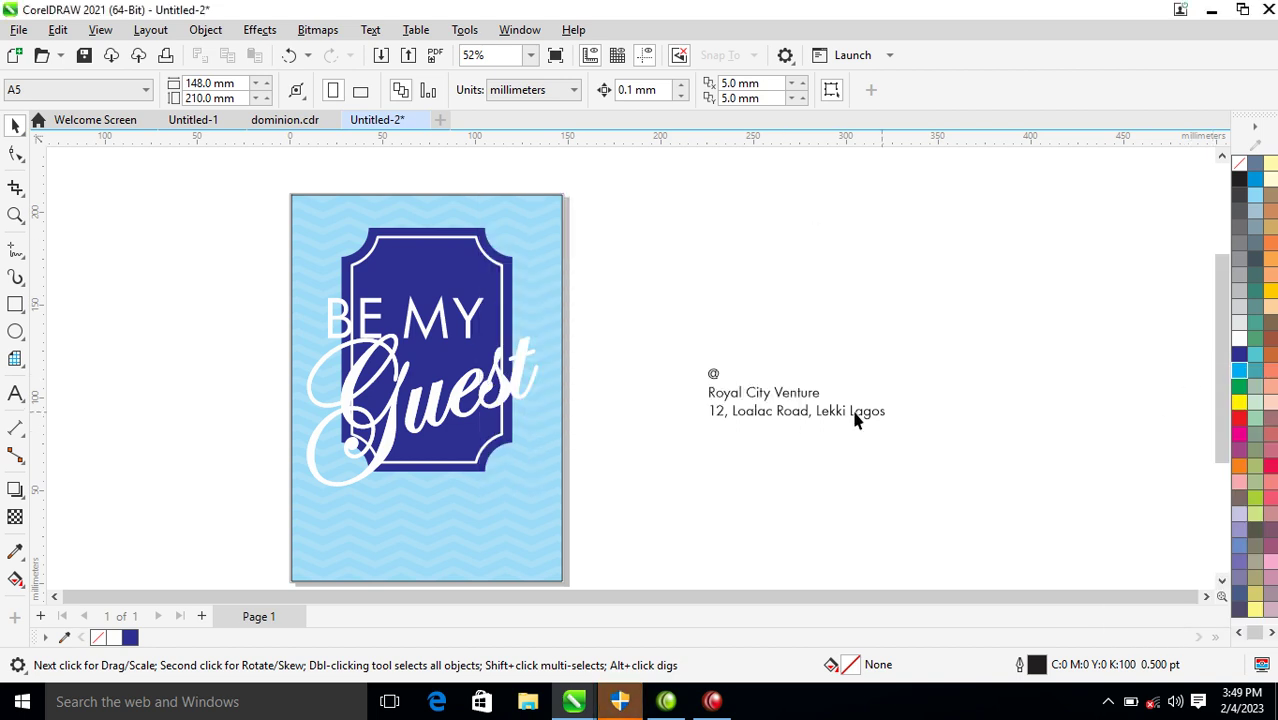
click(500, 405)
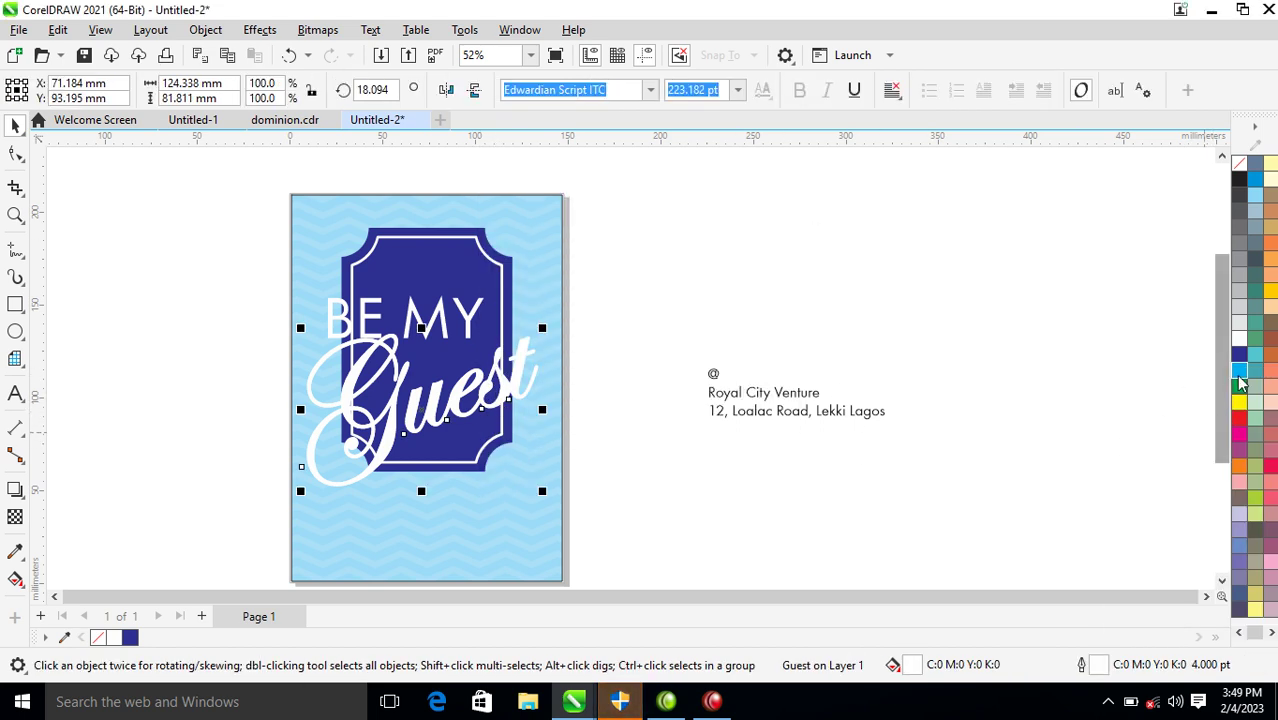
right_click(1239, 372)
click(1184, 385)
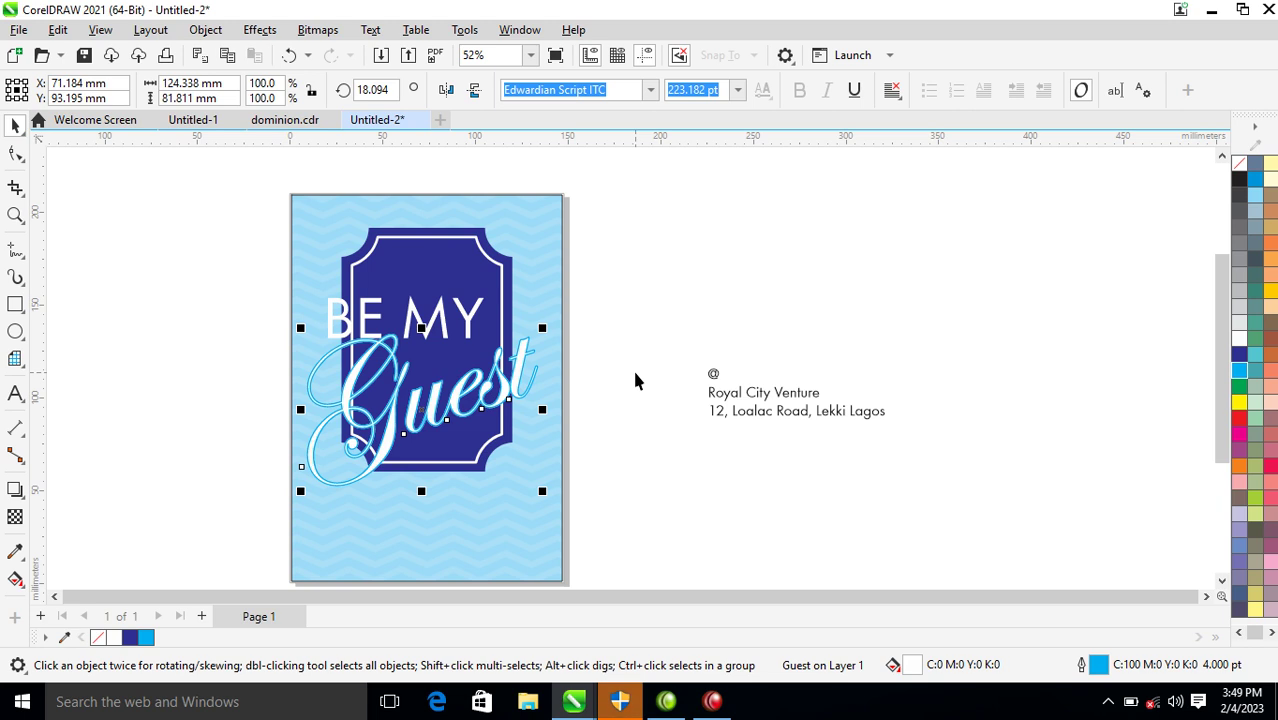
Thicken the Guest outline to 17 pt and change its colour to dark blue.
key(F12)
text(1)
key(Return)
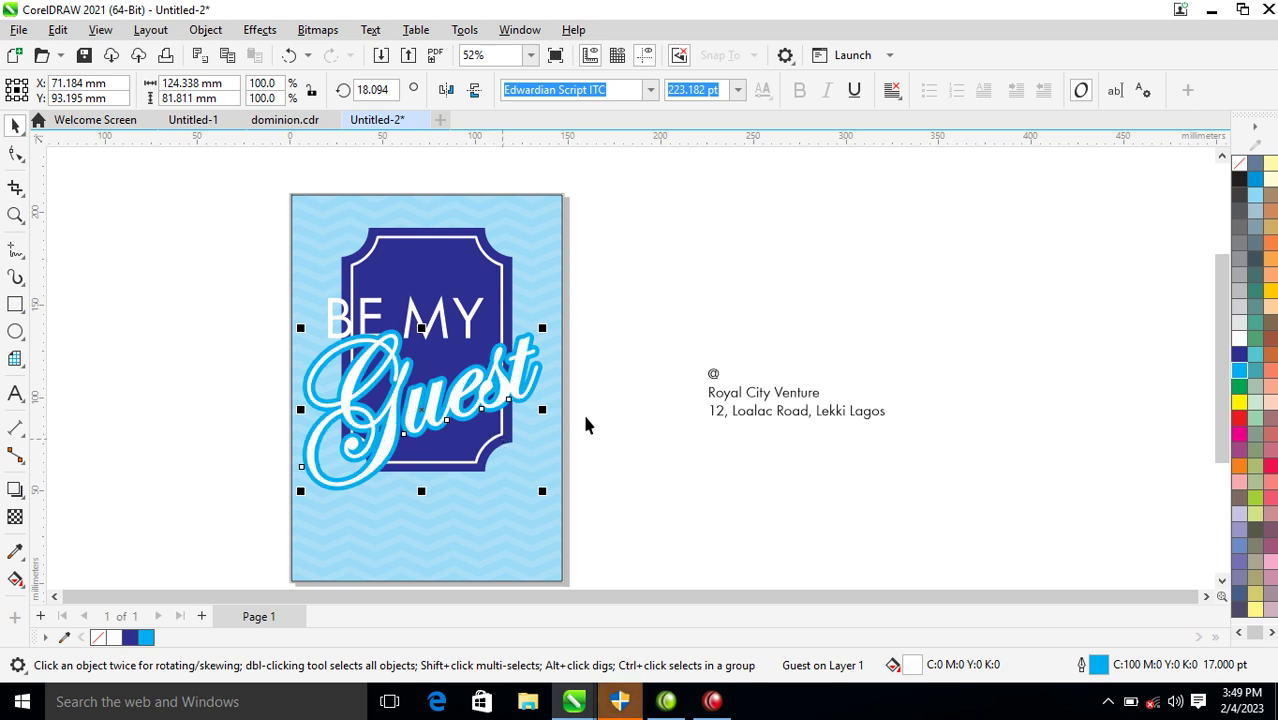
right_click(1240, 358)
click(1178, 366)
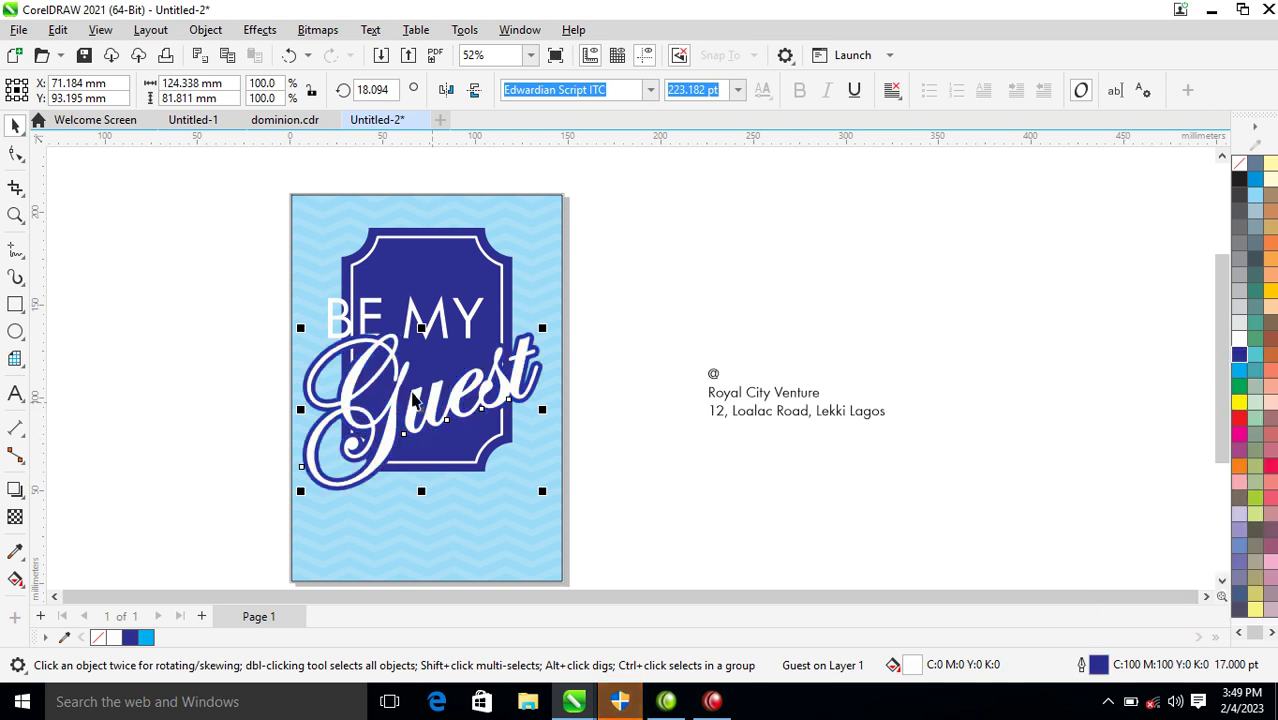
key(z)
drag(212, 262, 768, 510)
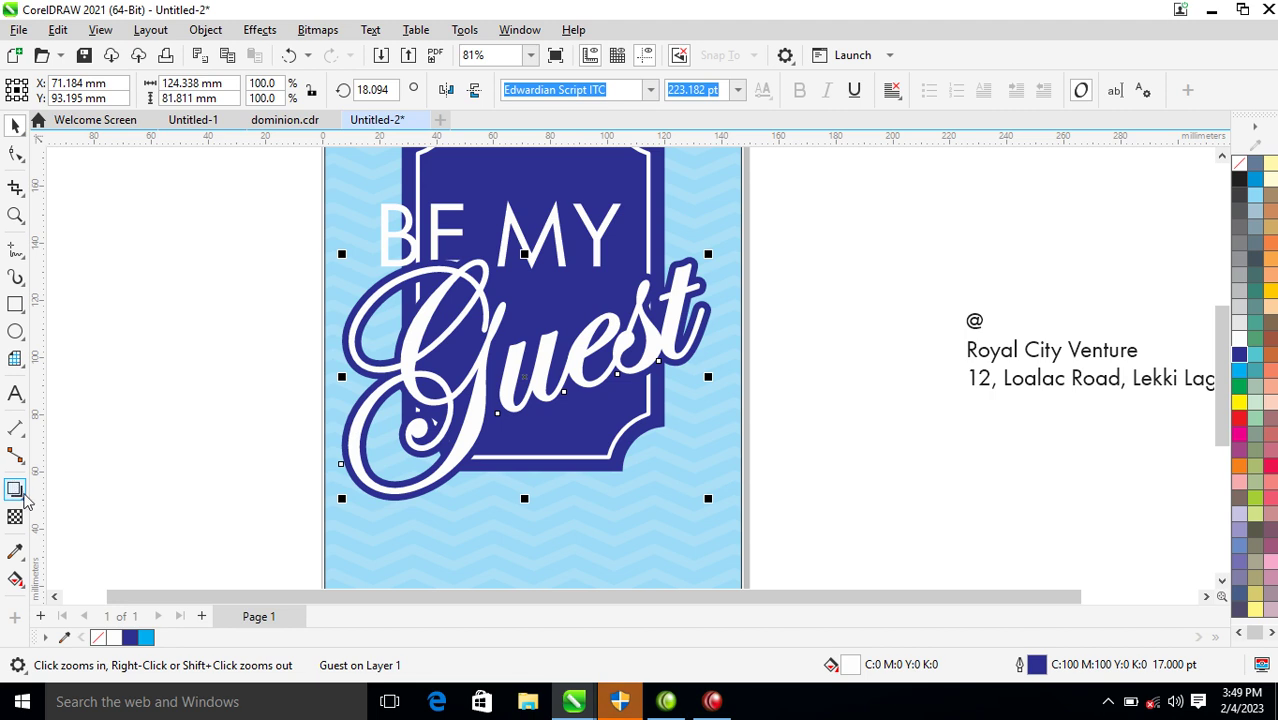
Cast a drop shadow downward from the Guest headline.
click(15, 492)
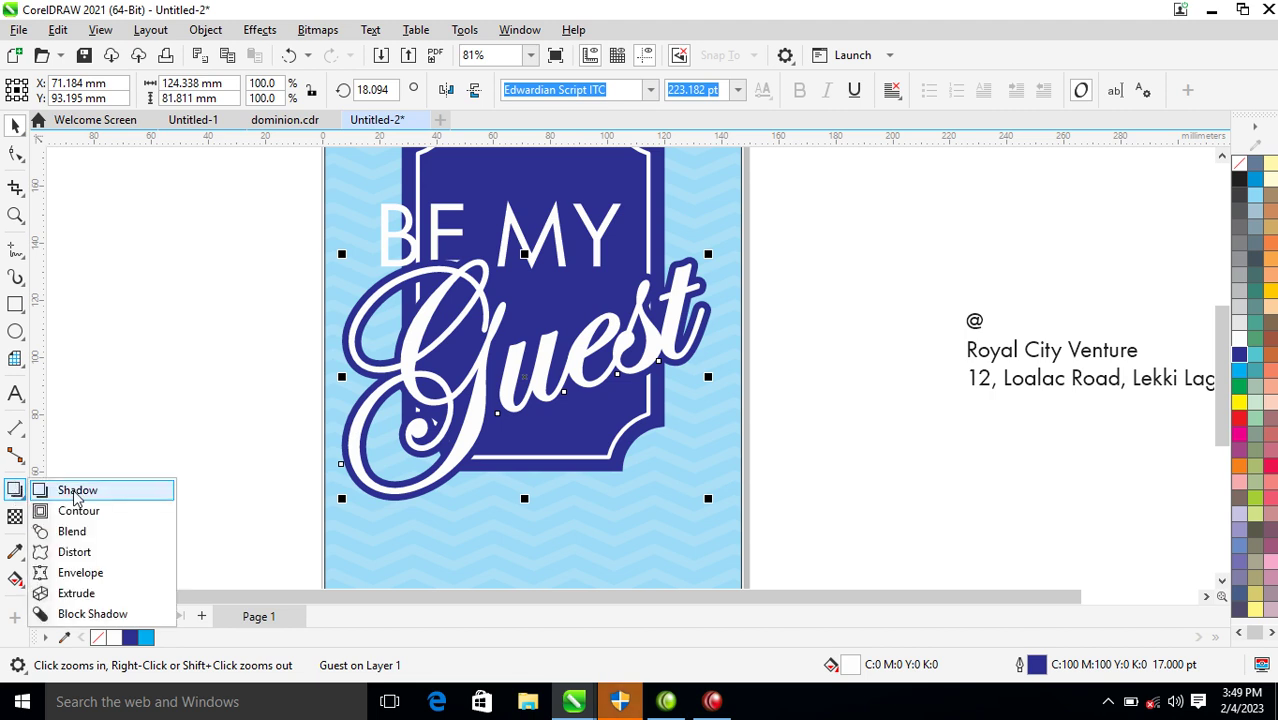
click(62, 489)
drag(571, 337, 530, 513)
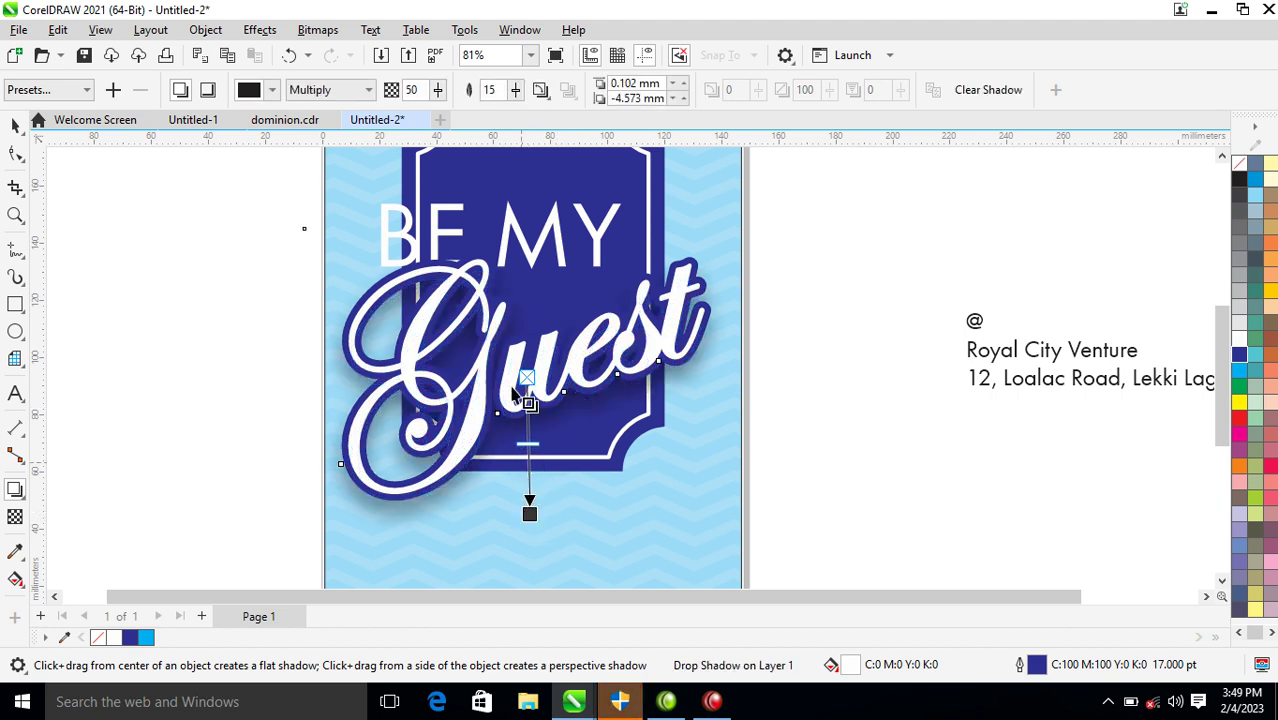
Break the drop shadow apart into its own object.
click(205, 29)
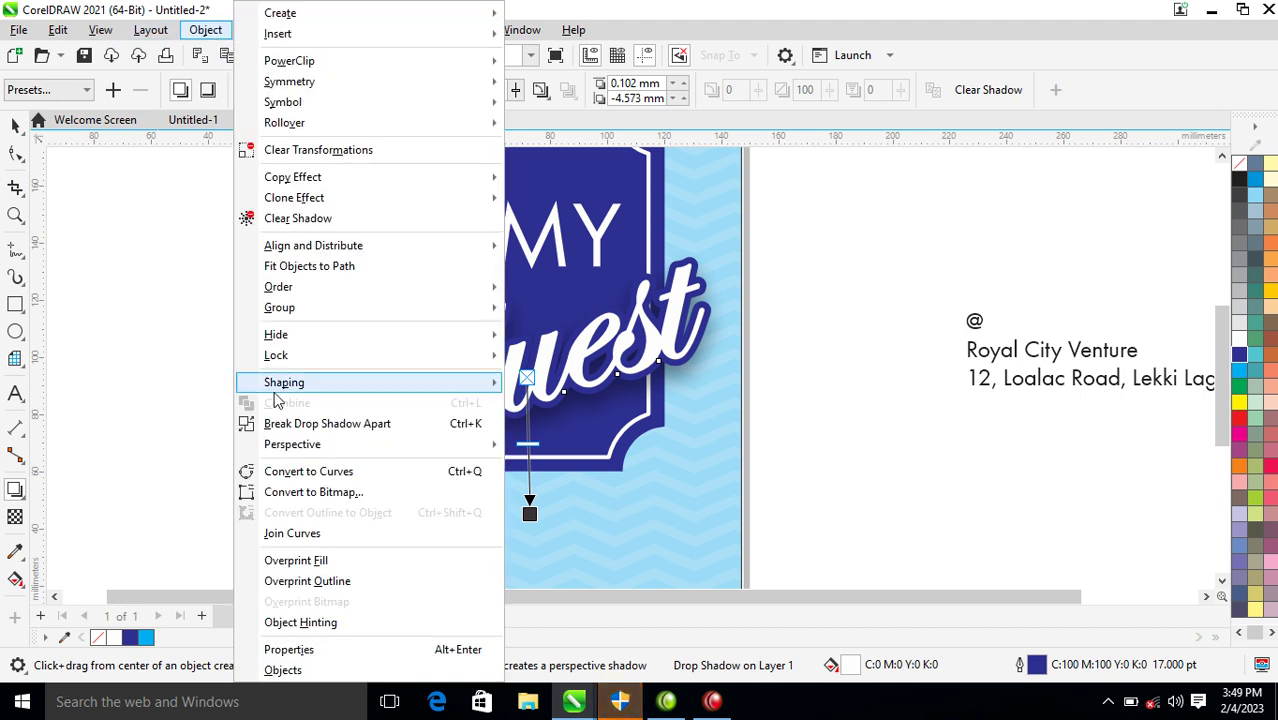
click(322, 424)
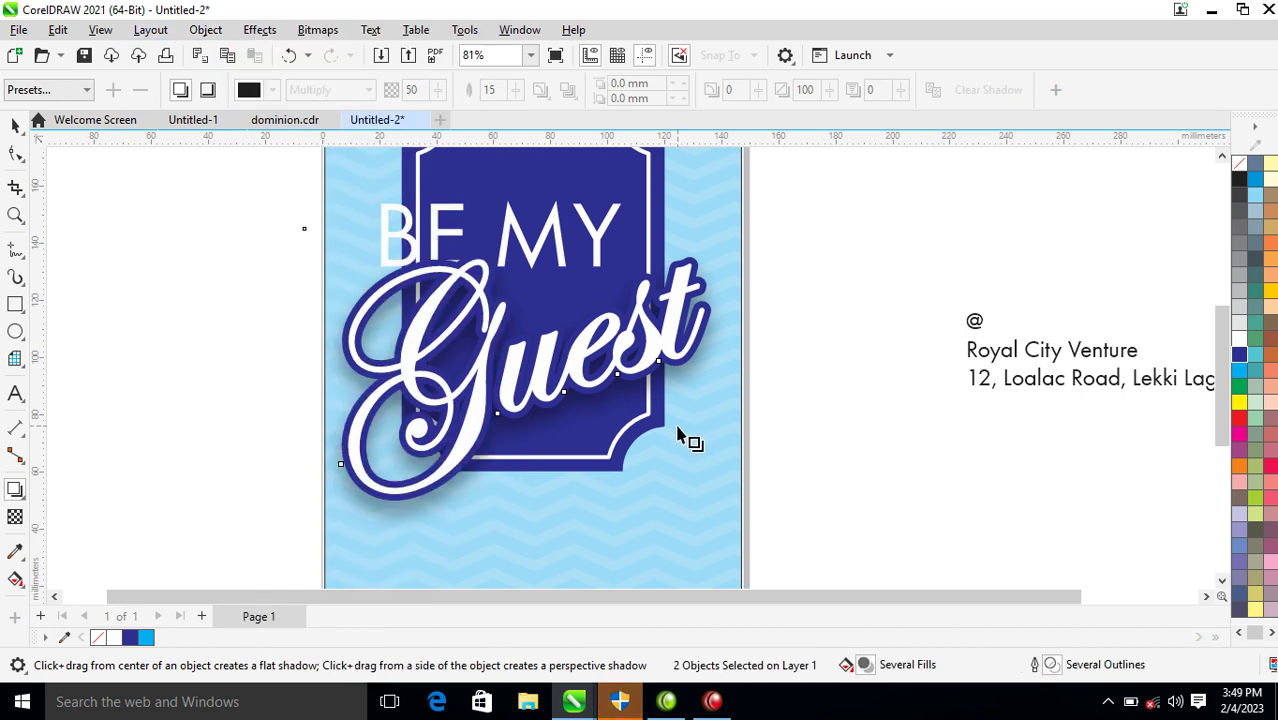
scroll(657, 419, down, 1)
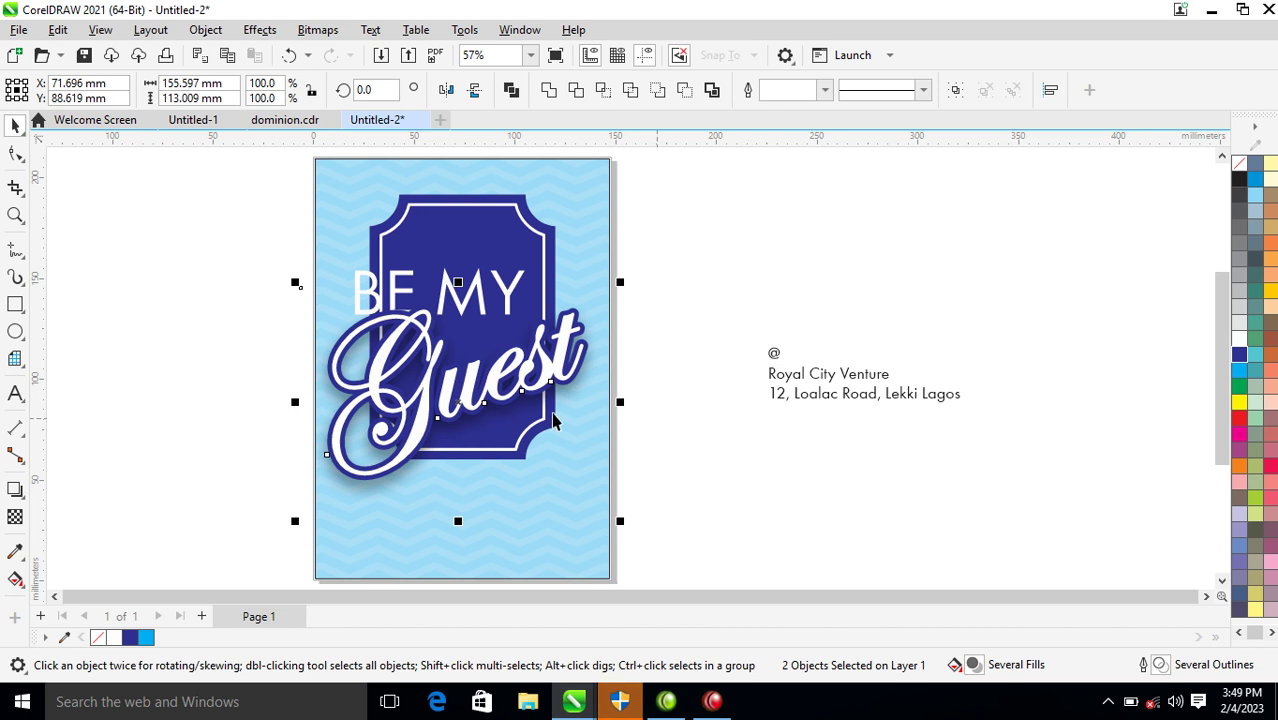
Group BE MY, Guest and its shadow, and shrink the headline group slightly.
click(473, 287)
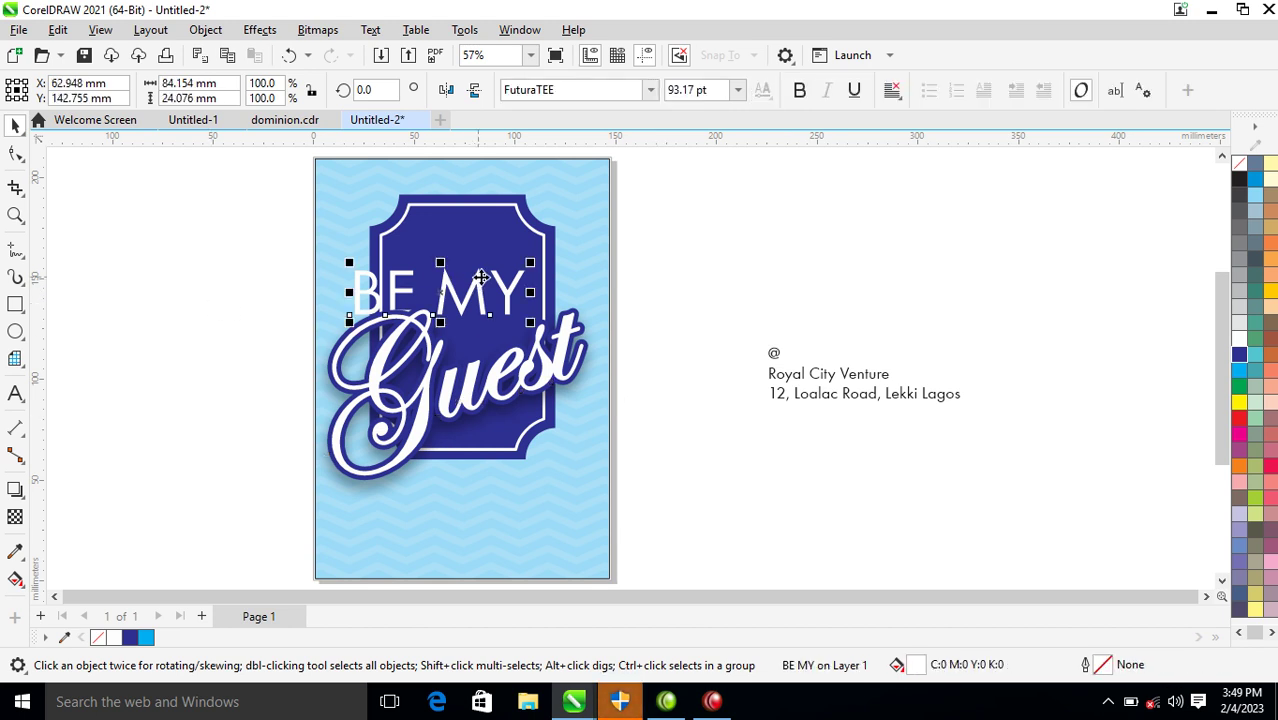
drag(512, 218, 510, 216)
drag(114, 257, 700, 562)
key(ctrl+g)
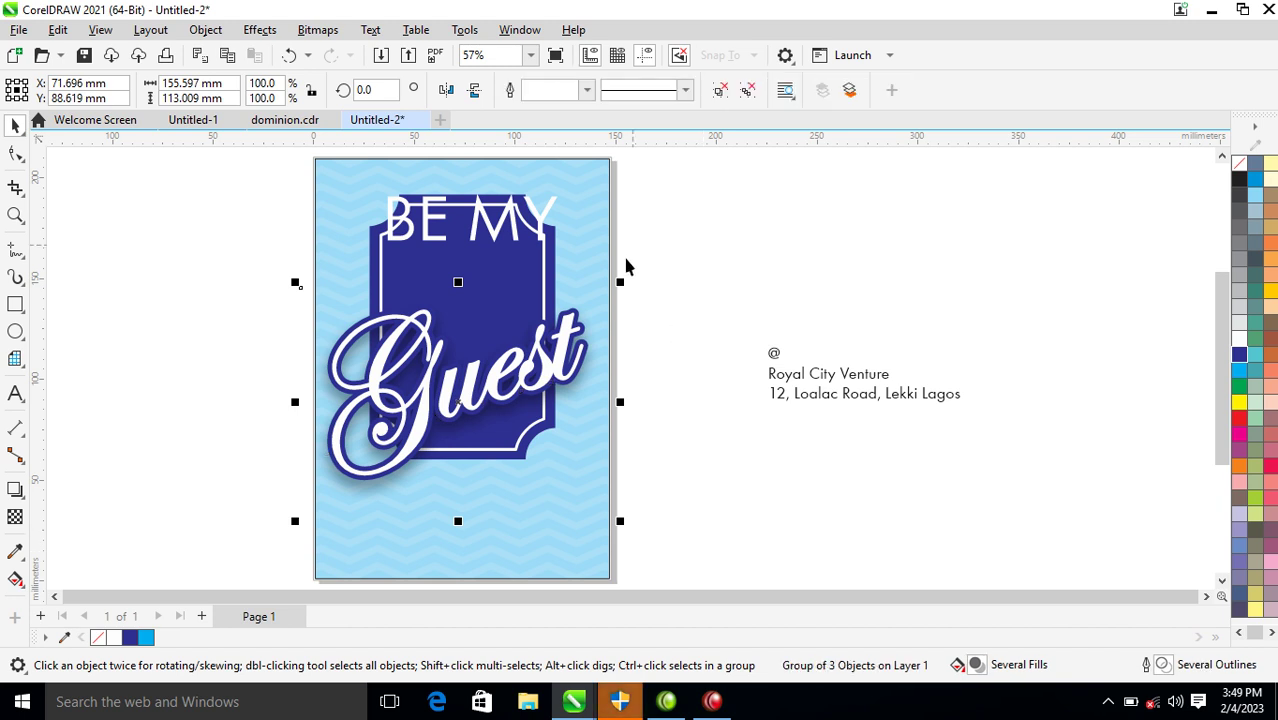
drag(624, 285, 618, 289)
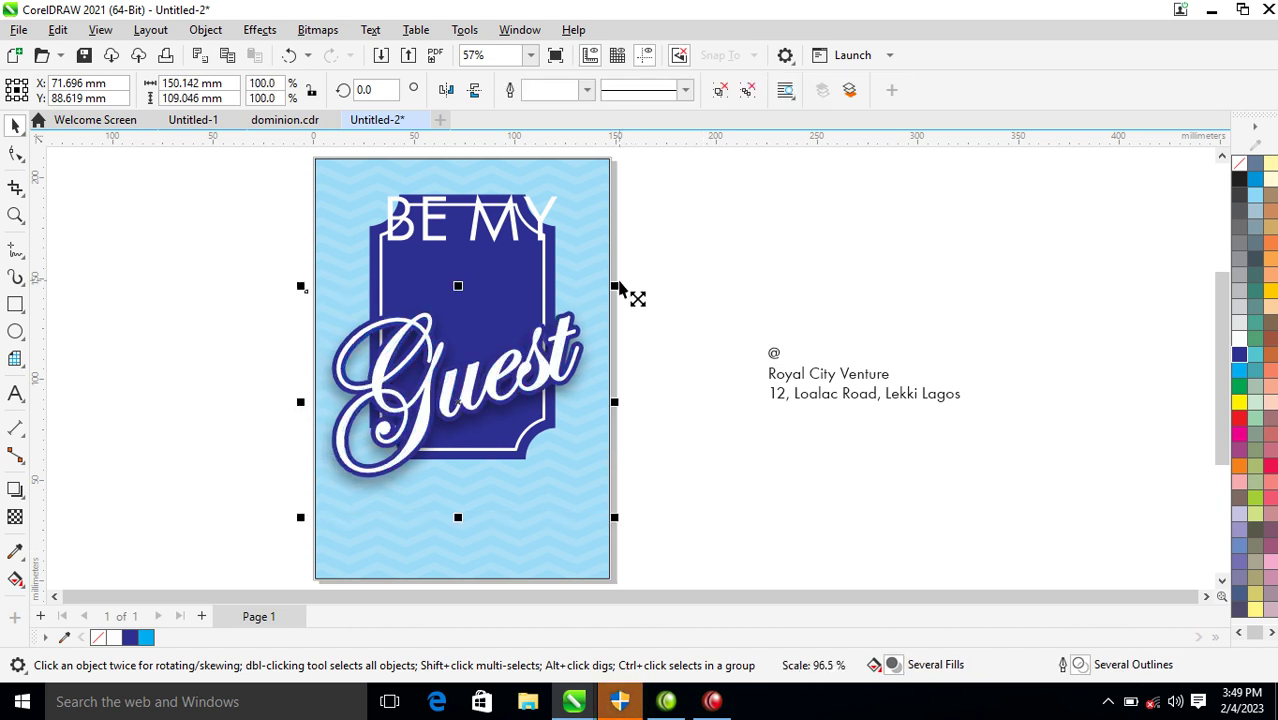
Place BE MY just above Guest, reposition the headline, and bring the address onto the card.
drag(536, 220, 536, 290)
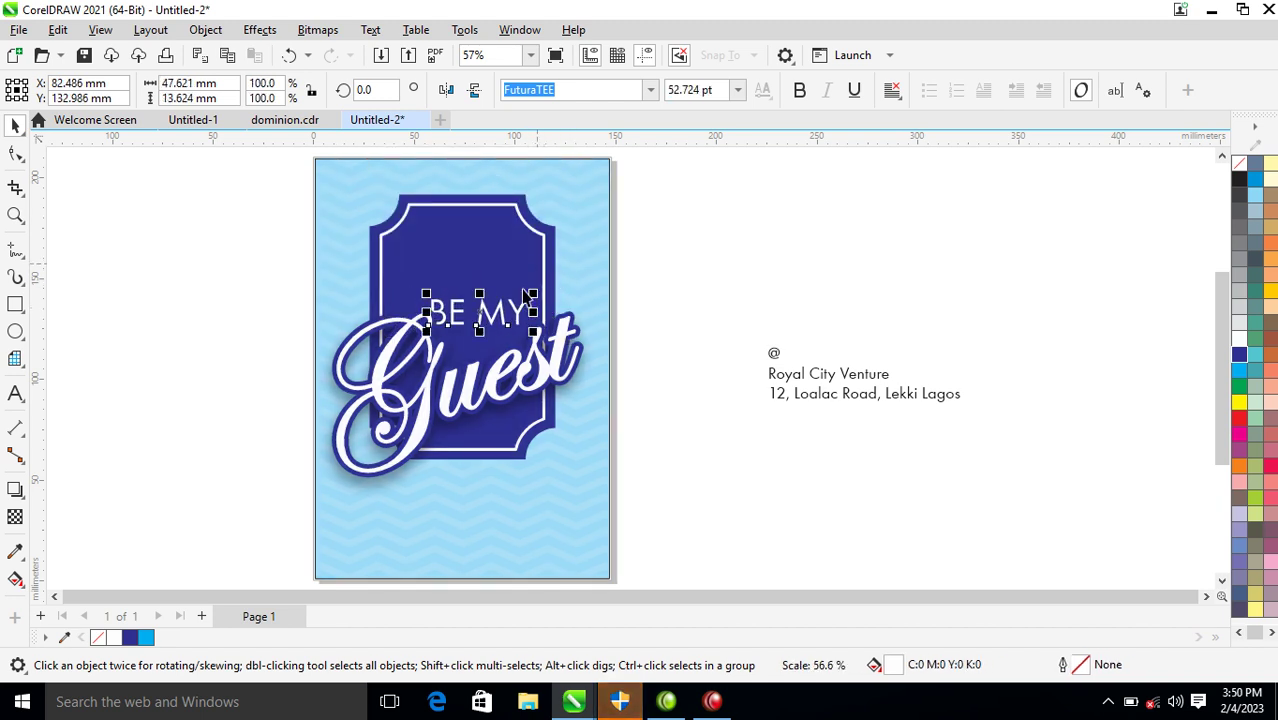
mouse_move(476, 324)
mouse_down()
mouse_move(484, 335)
mouse_move(487, 323)
mouse_up()
drag(685, 220, 227, 556)
drag(465, 386, 468, 363)
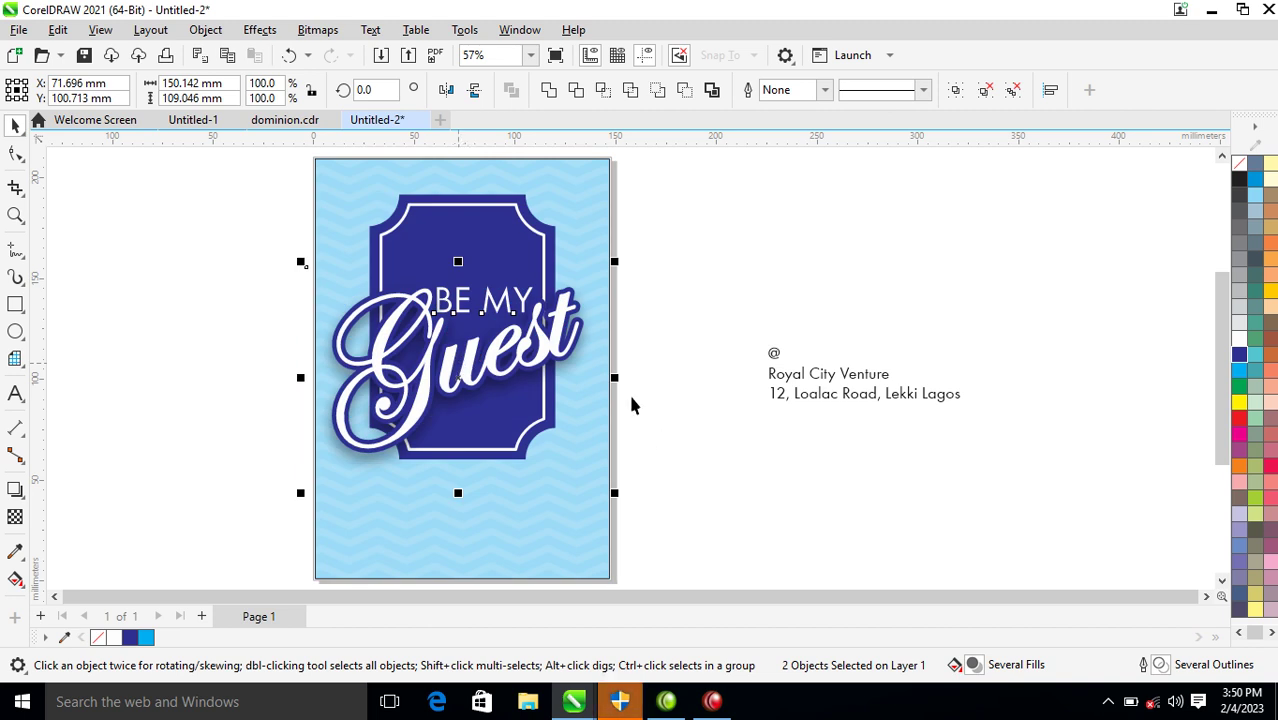
drag(817, 400, 480, 516)
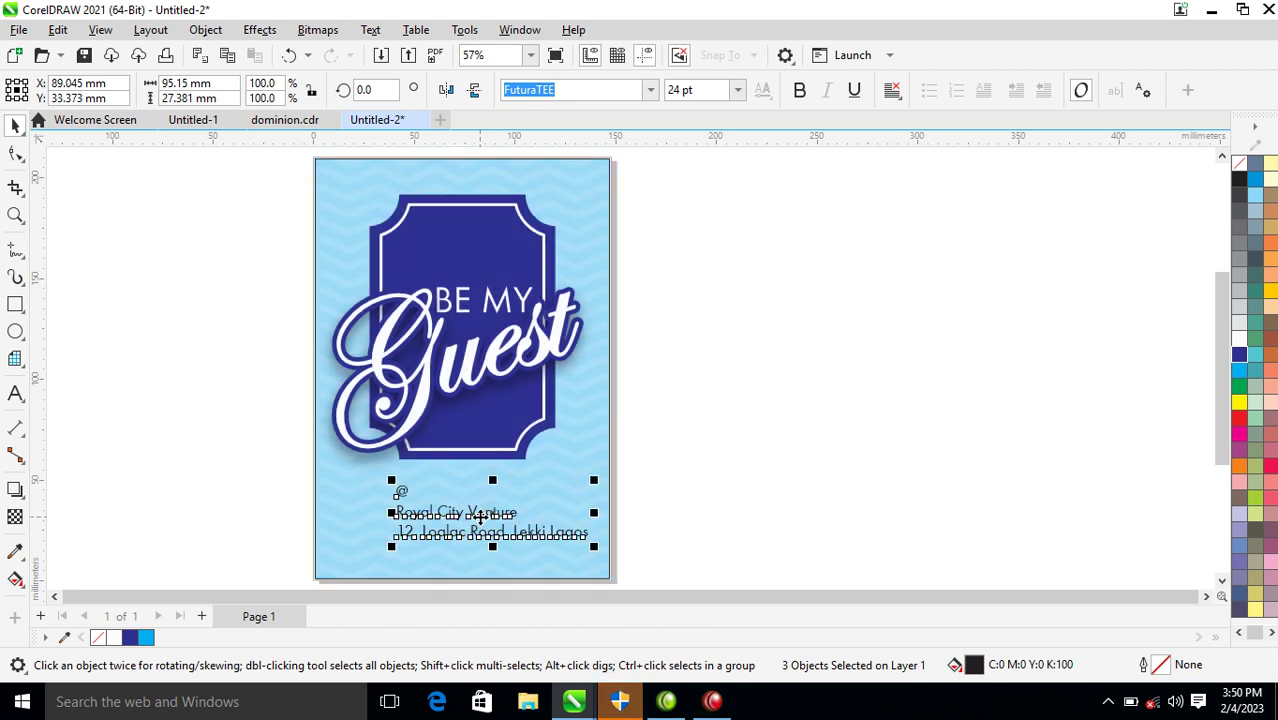
Center-align the address at the card bottom and make Royal City Venture bold.
key(ctrl+e)
drag(455, 511, 507, 522)
click(657, 500)
click(495, 517)
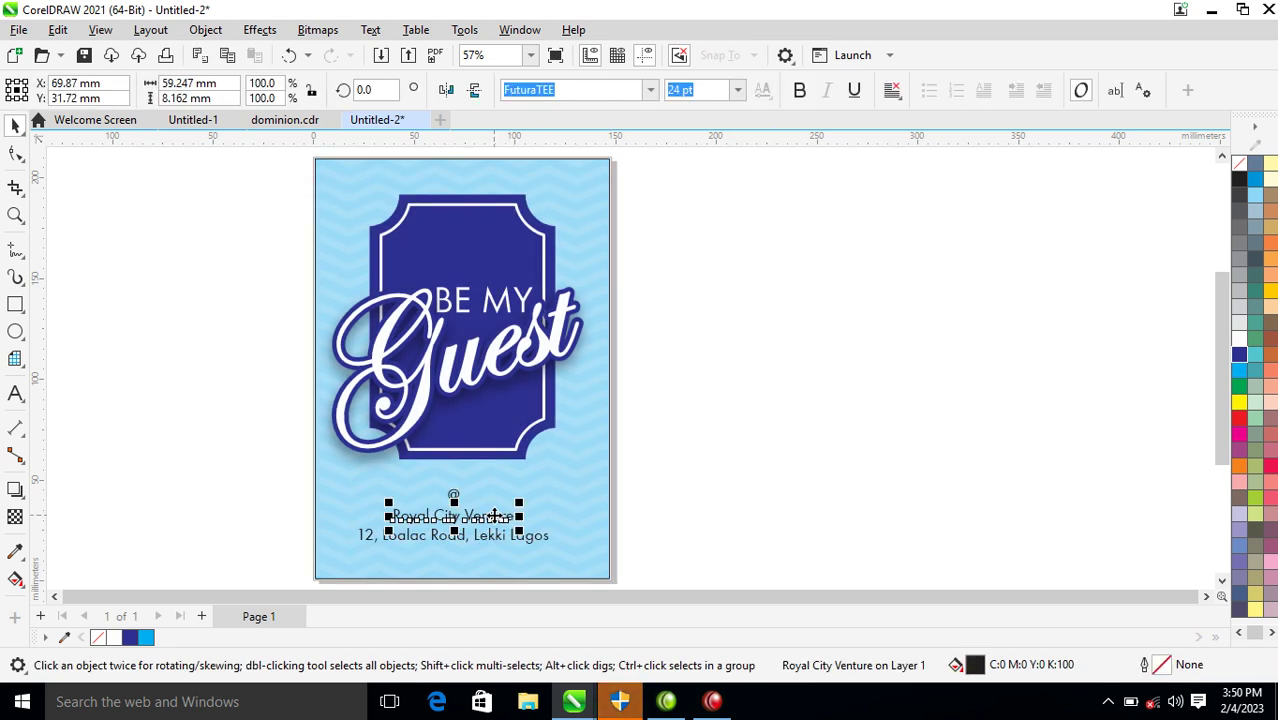
click(799, 91)
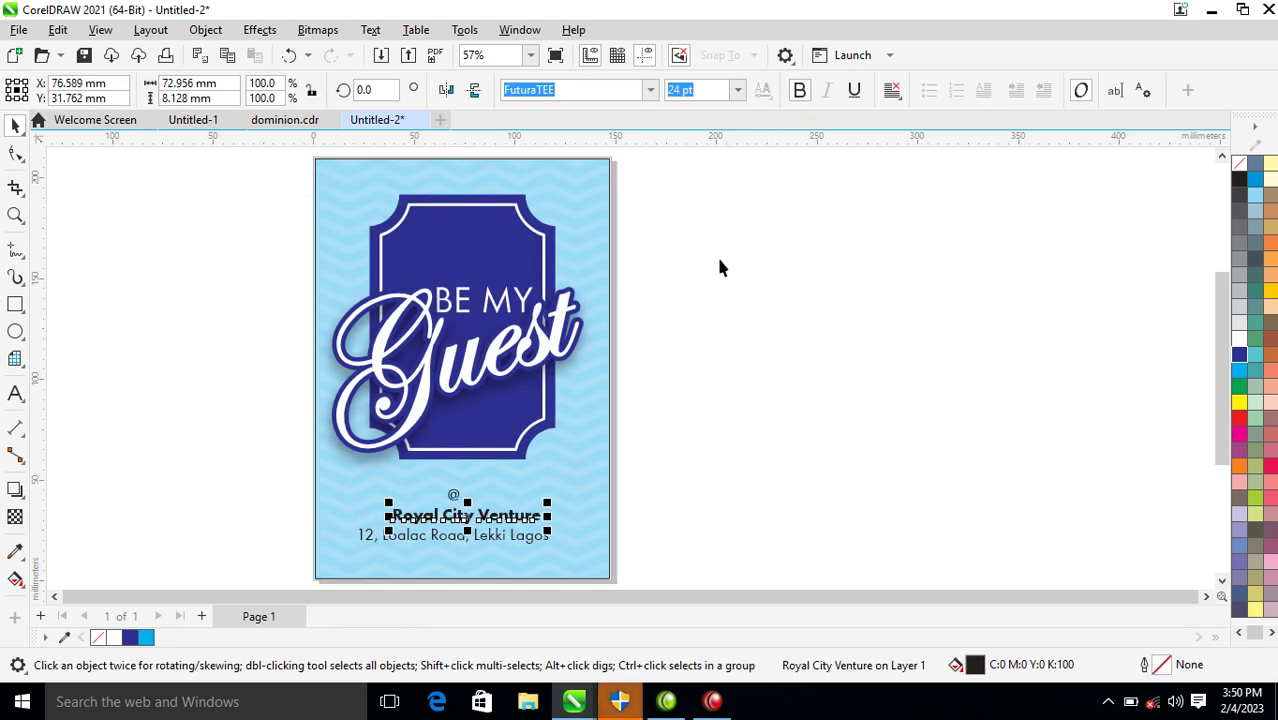
Colour the three address lines dark blue, nudge the @ up, and enlarge Royal City Venture.
drag(733, 463, 325, 550)
click(1239, 355)
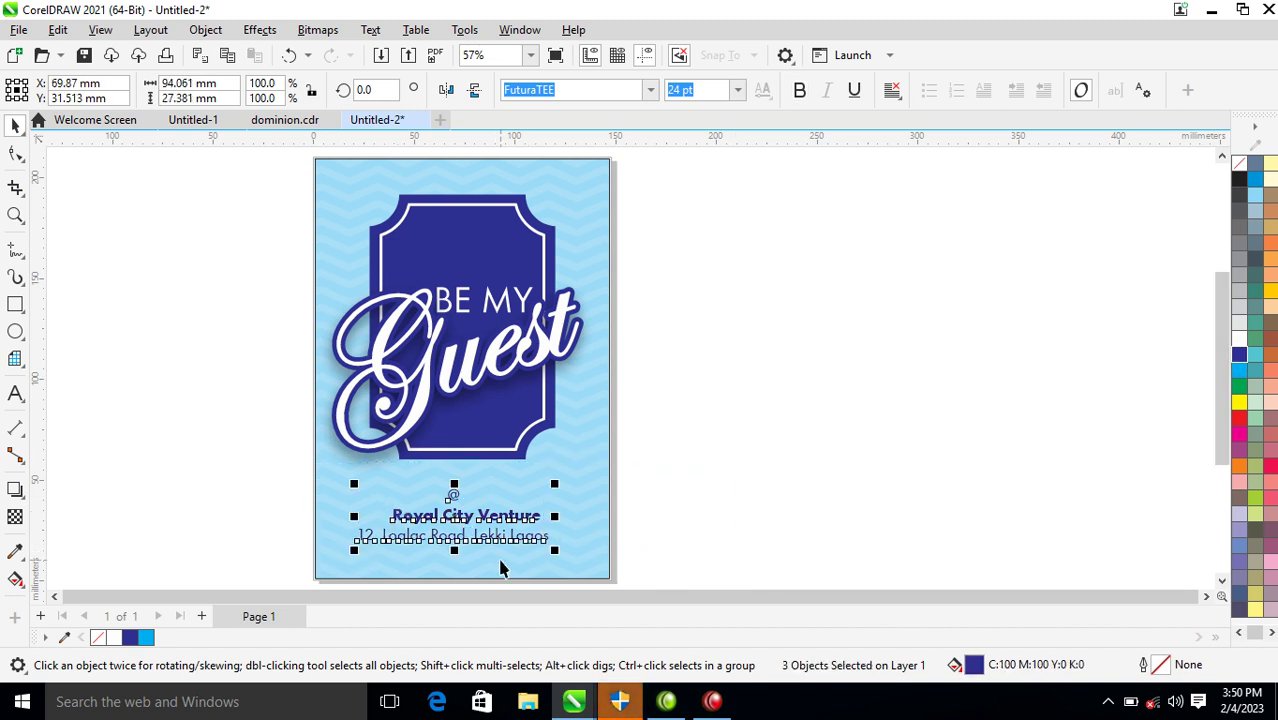
shift+click(585, 505)
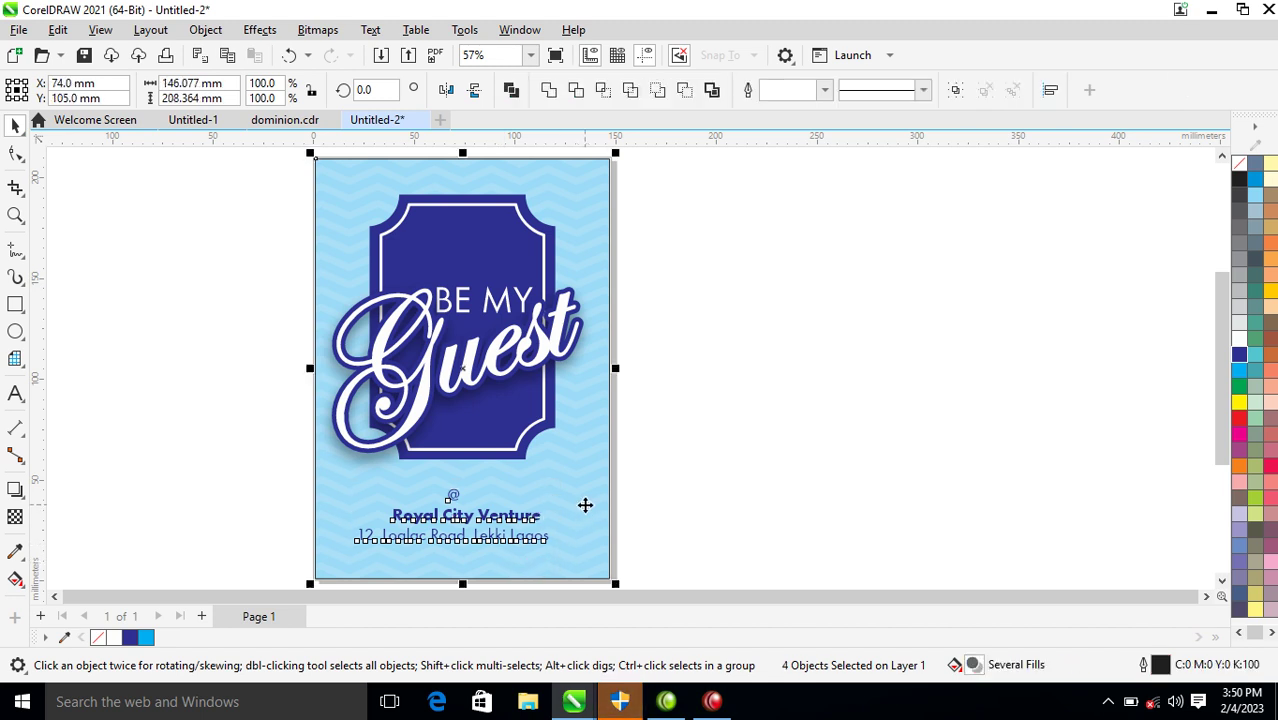
click(620, 484)
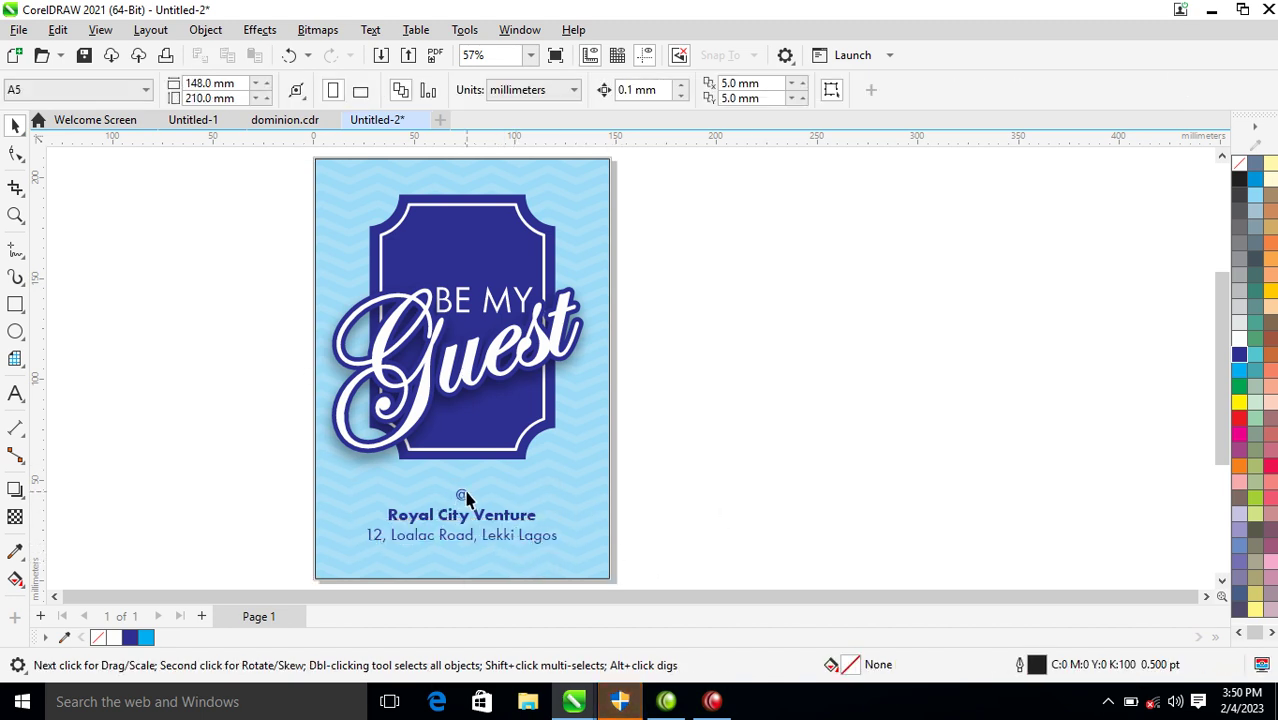
drag(466, 491, 466, 482)
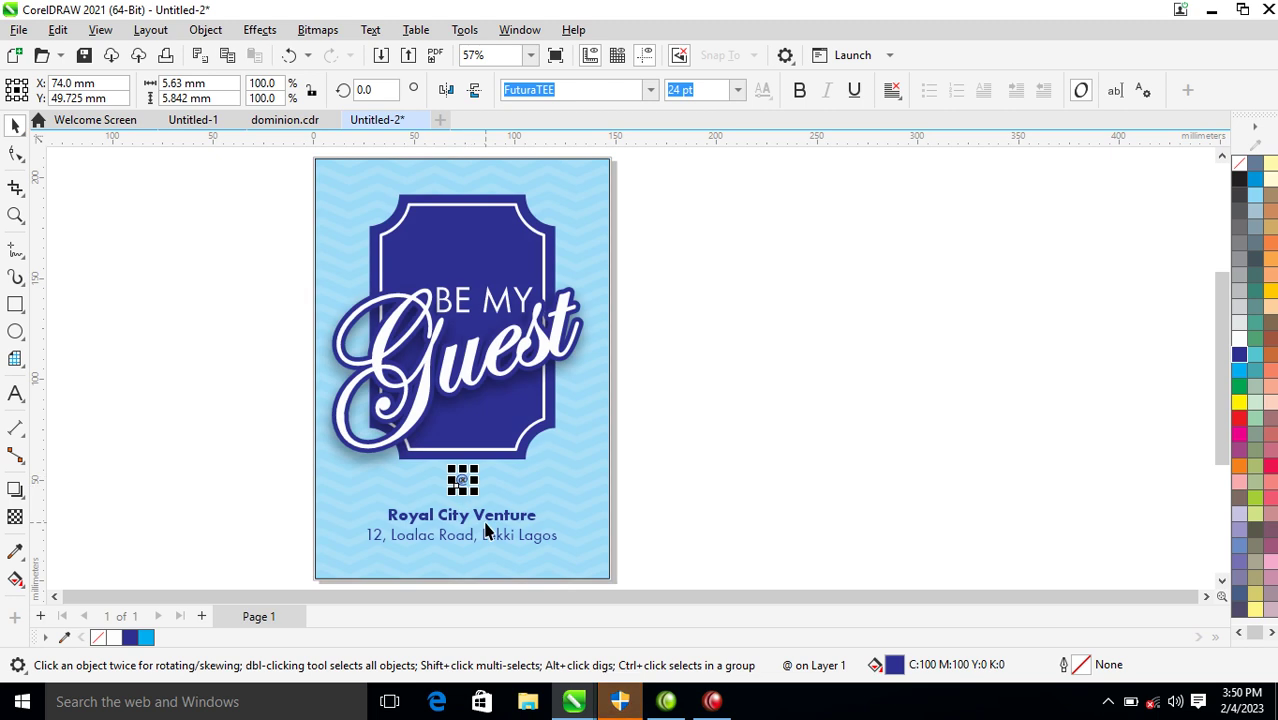
click(485, 524)
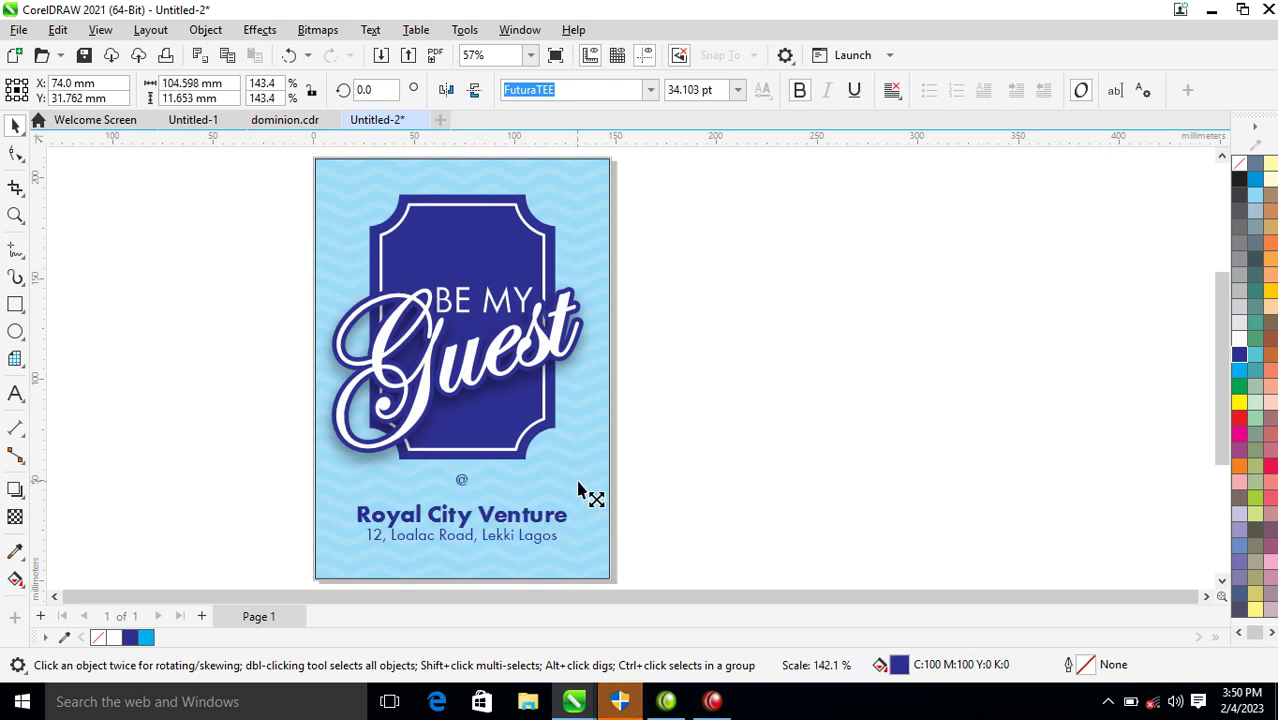